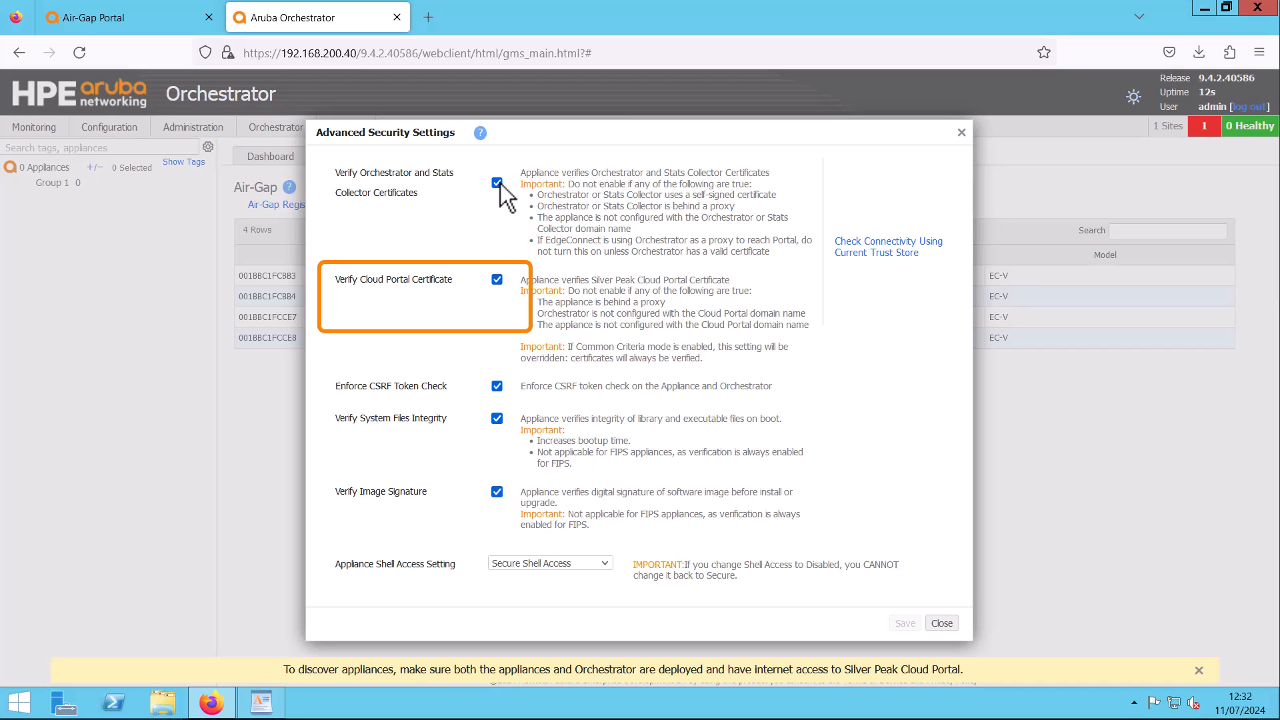
Disable Orchestrator/Stats Collector and Cloud Portal certificate verification, then save and apply to all appliances
left_click(497, 183)
left_click(497, 280)
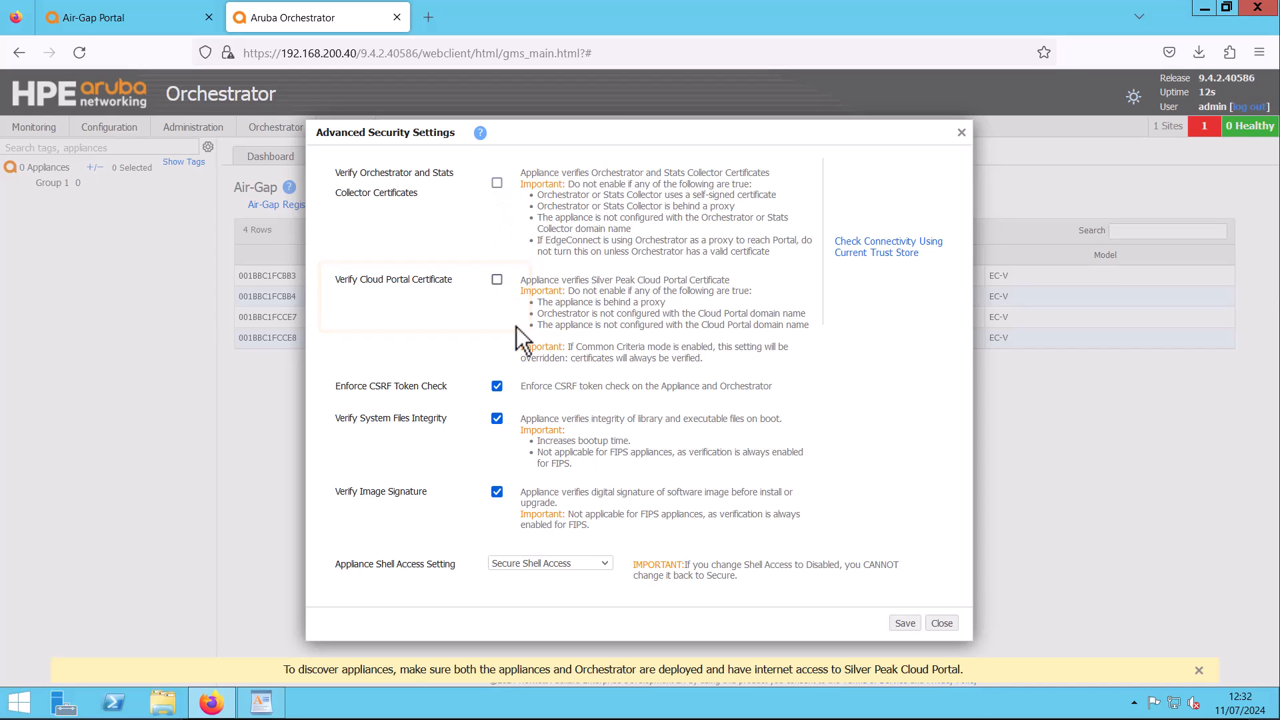
left_click(905, 623)
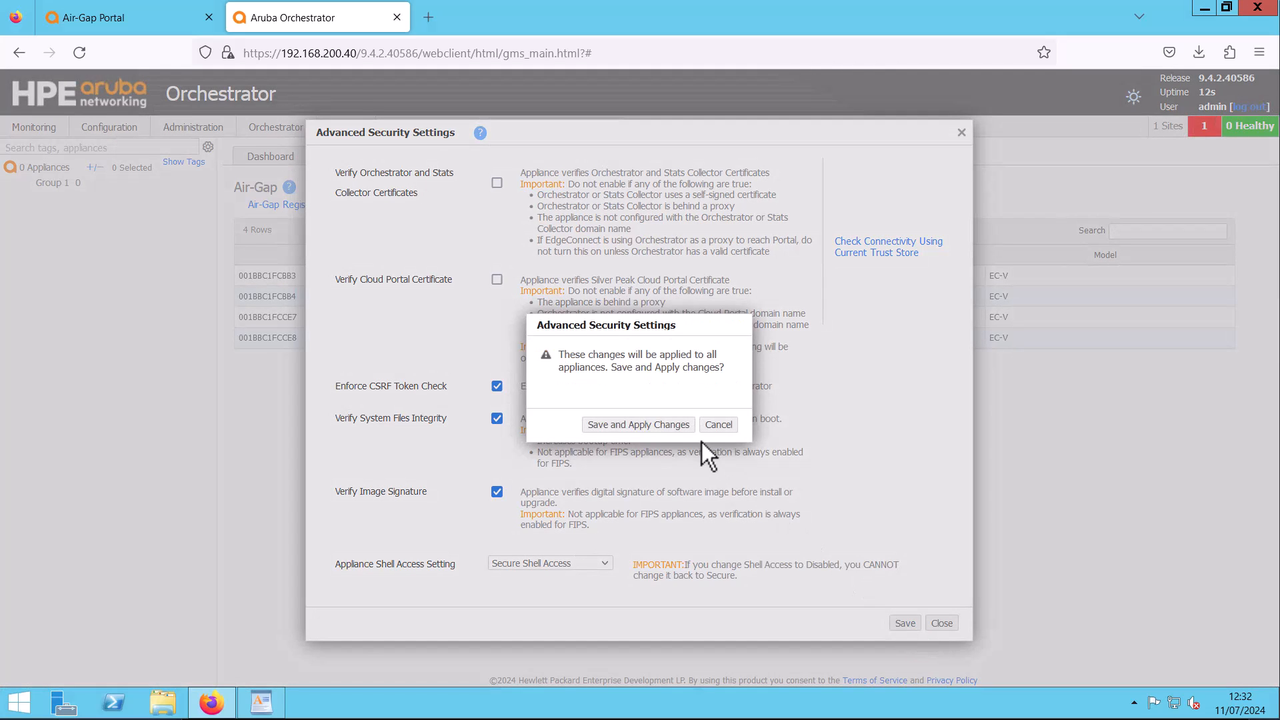
left_click(680, 426)
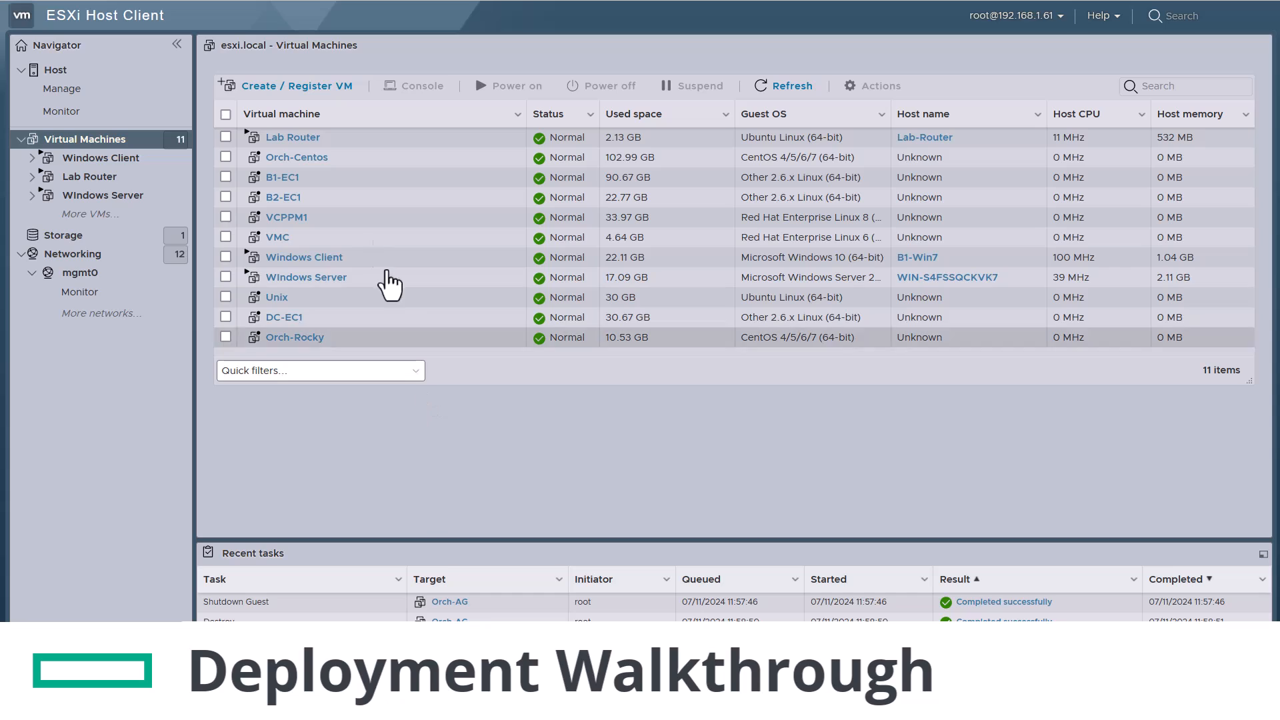
Start an OVF/OVA deployment of a VM named Orchestrator-AG using the Orchestrator OVA
left_click(316, 88)
left_click(590, 262)
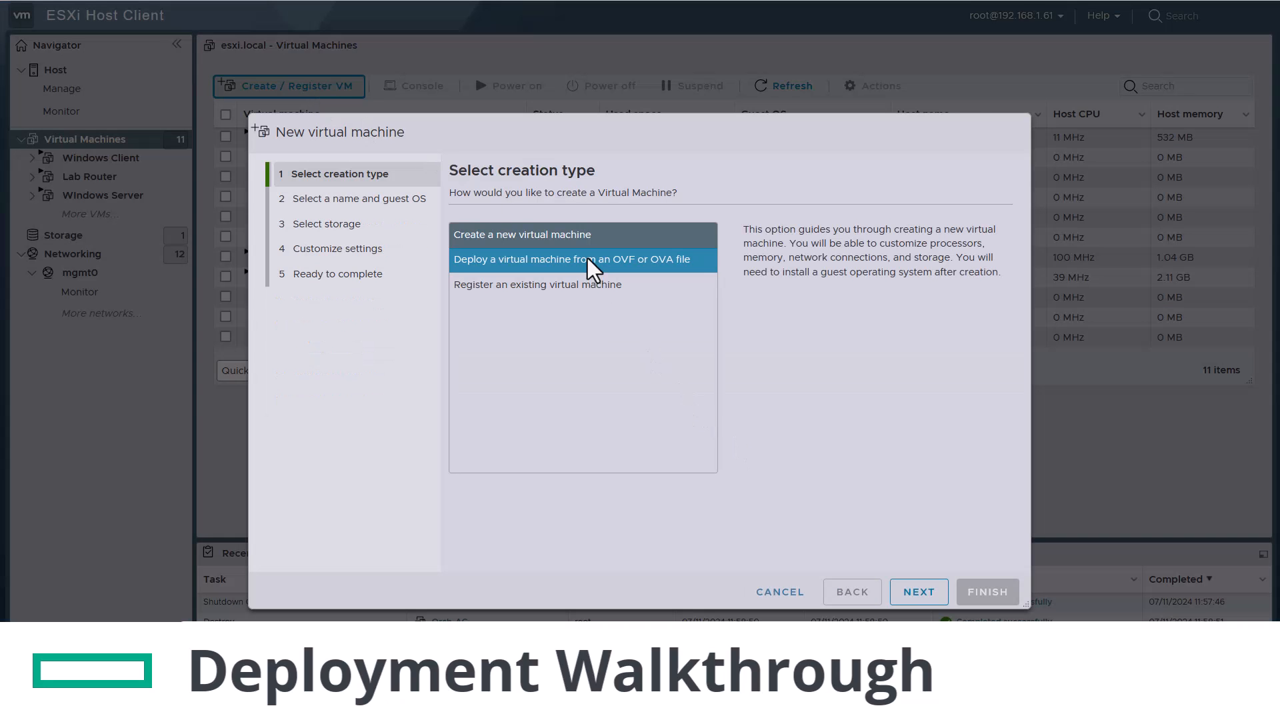
left_click(897, 587)
left_click(611, 252)
type("Orchestrator-A")
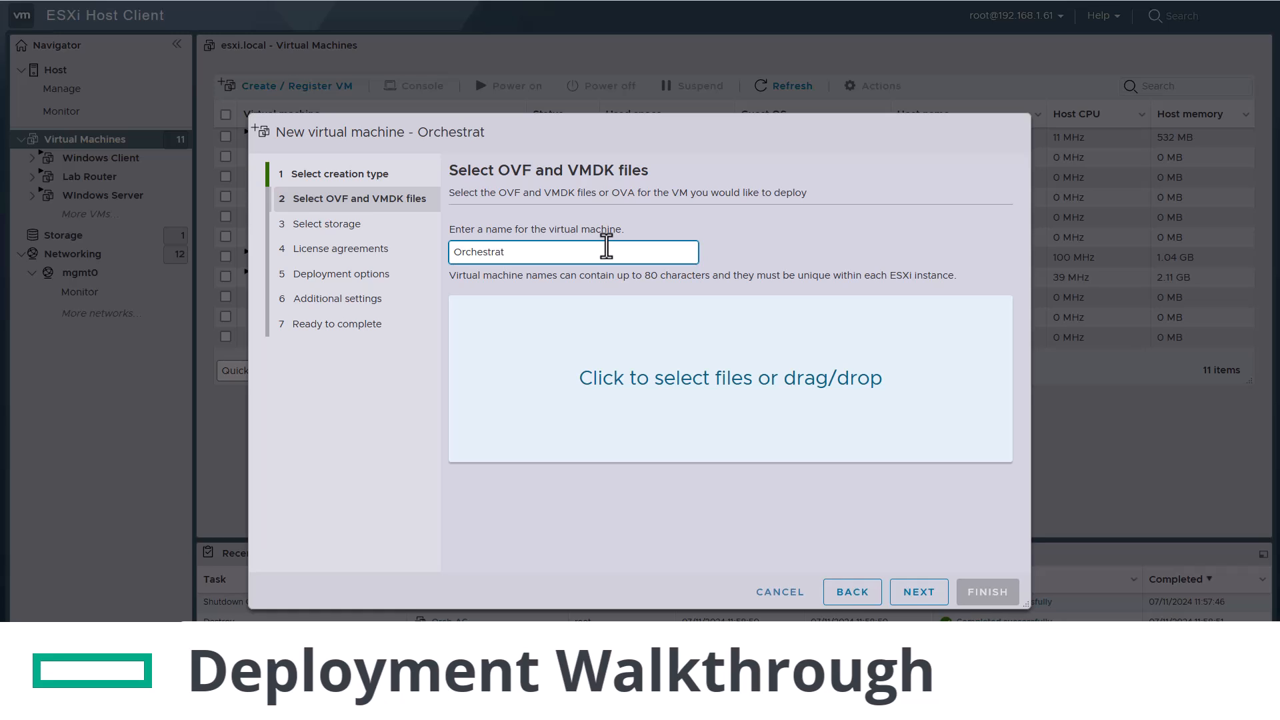
type("G")
left_click(657, 363)
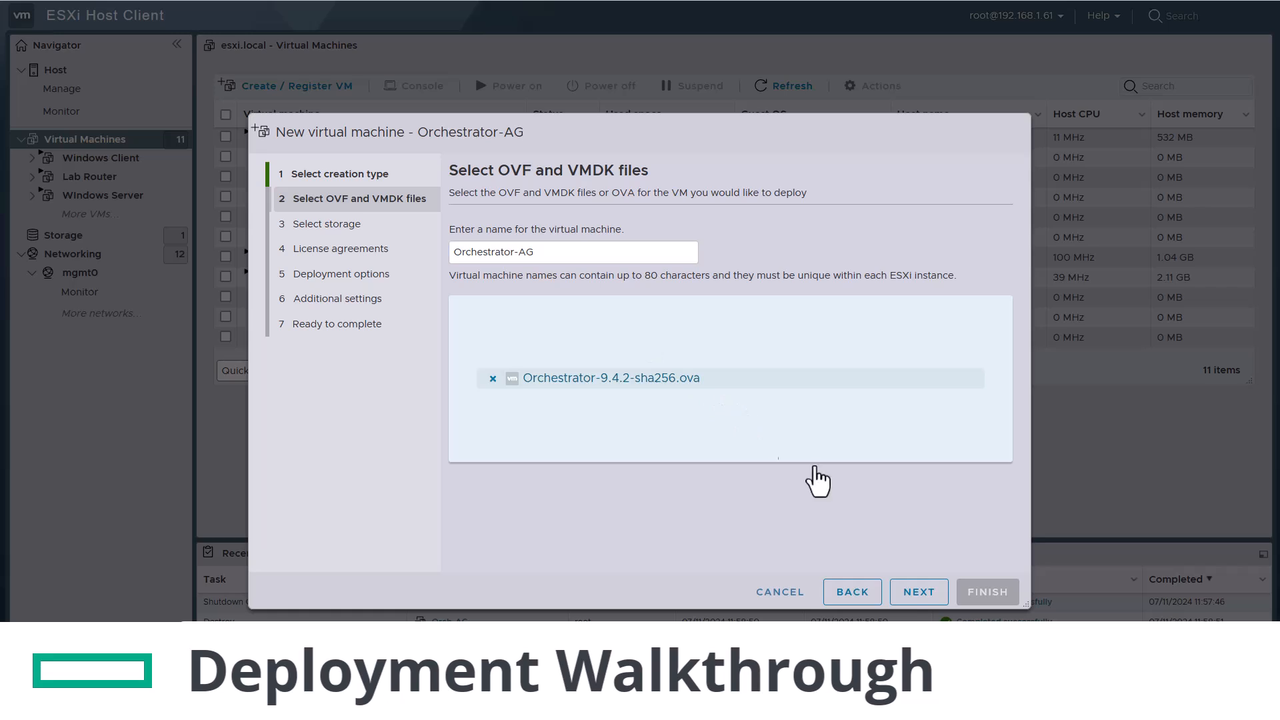
Keep the default storage, map VM Network to mgmt0, and finish the deployment
left_click(912, 593)
left_click(915, 593)
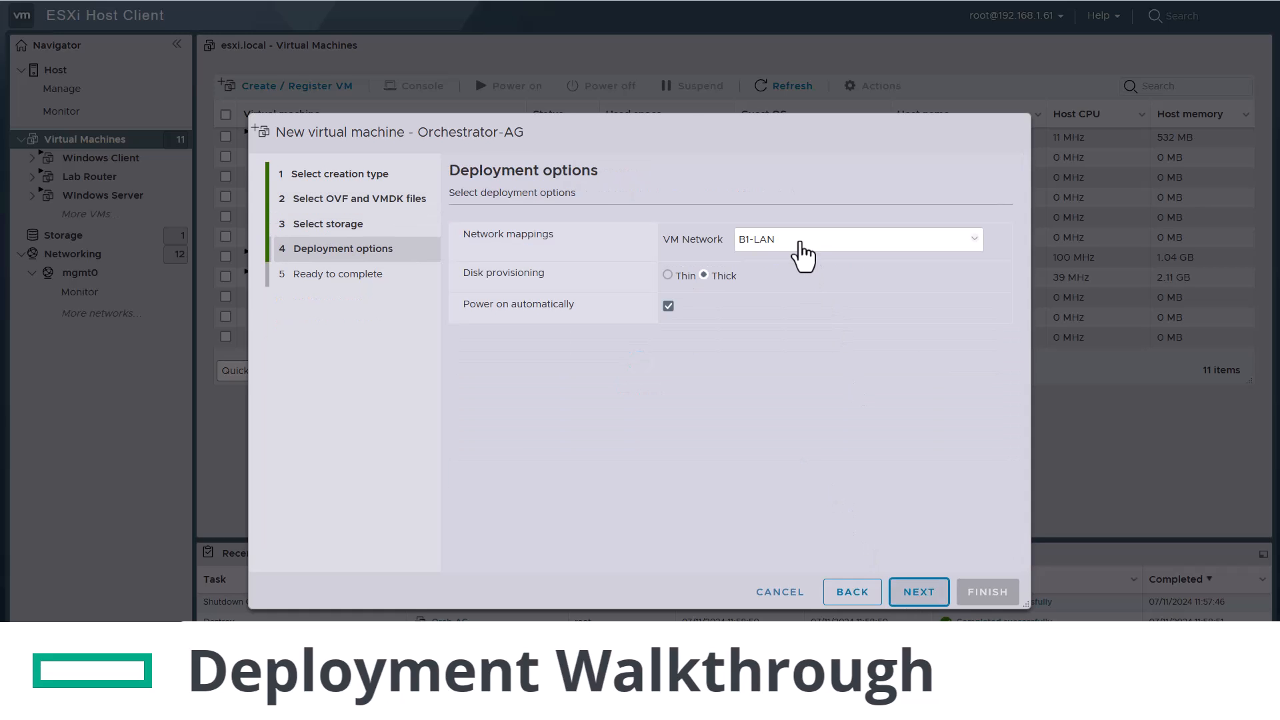
left_click(803, 251)
left_click(773, 467)
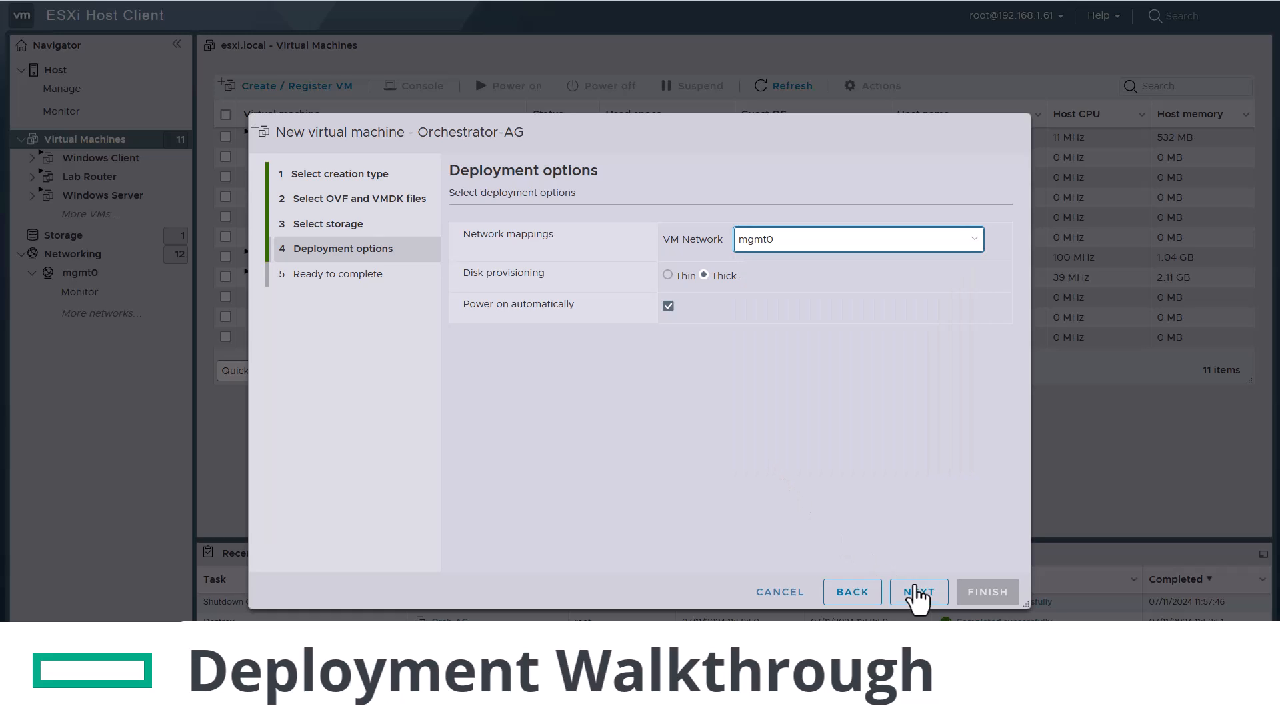
left_click(922, 594)
left_click(970, 595)
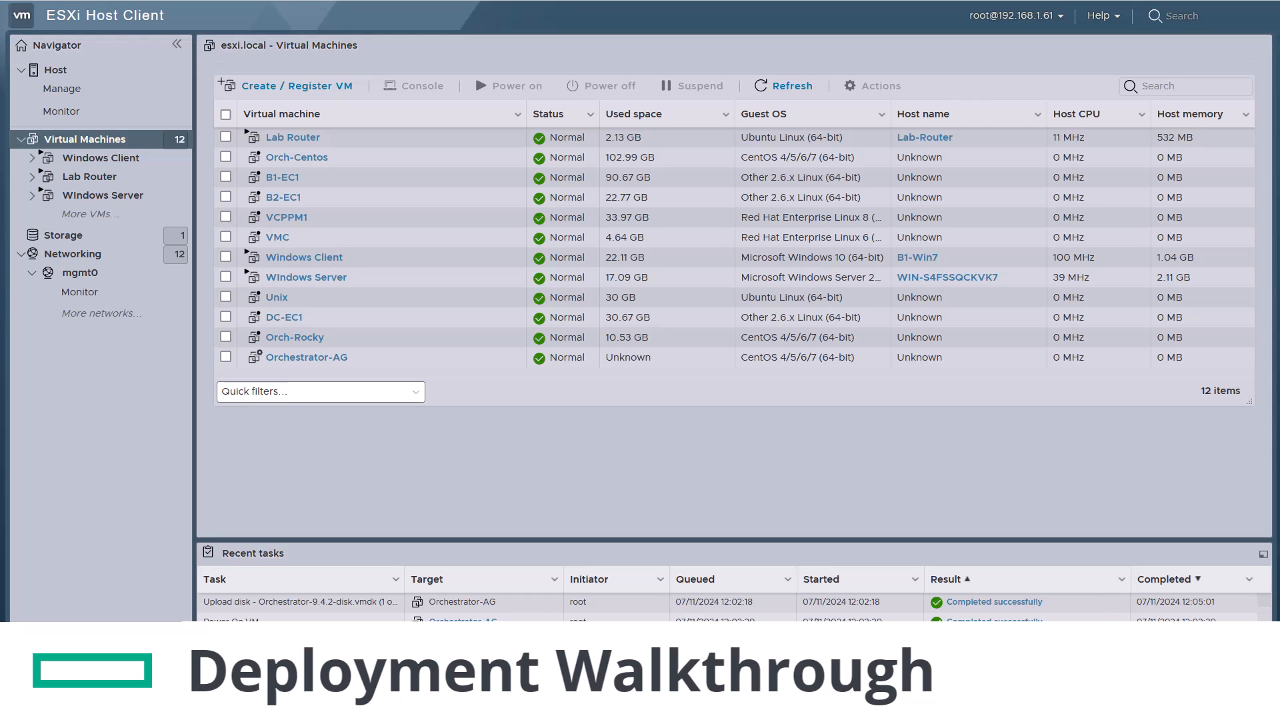
Open the Orchestrator-AG console and log in as admin
left_click(316, 360)
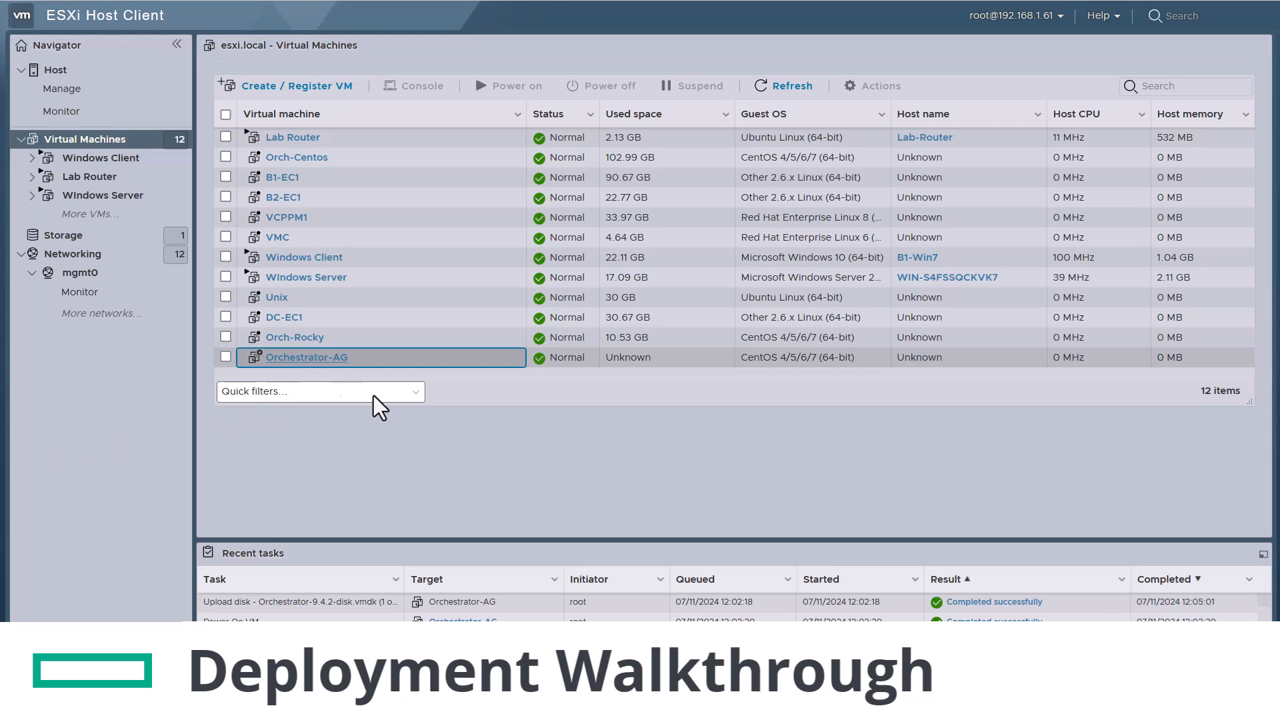
left_click(378, 134)
left_click_drag(470, 33, 456, 19)
type("admin")
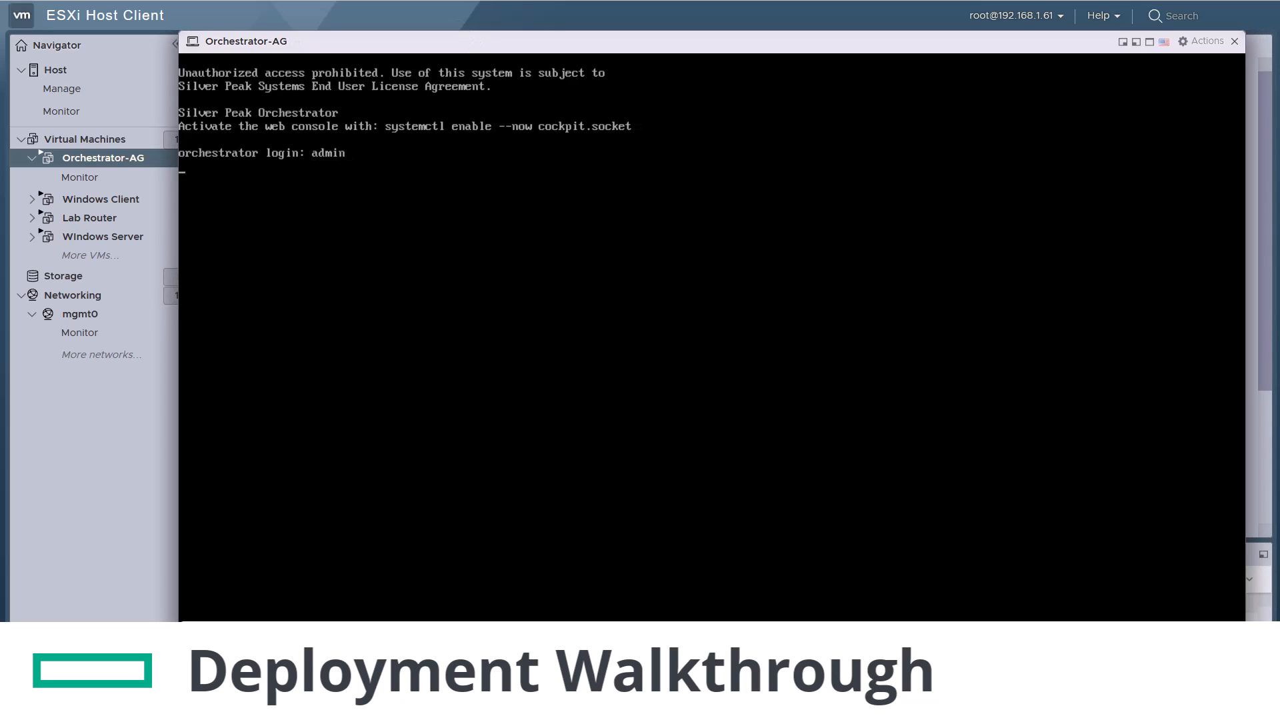
key("Return")
key("Return")
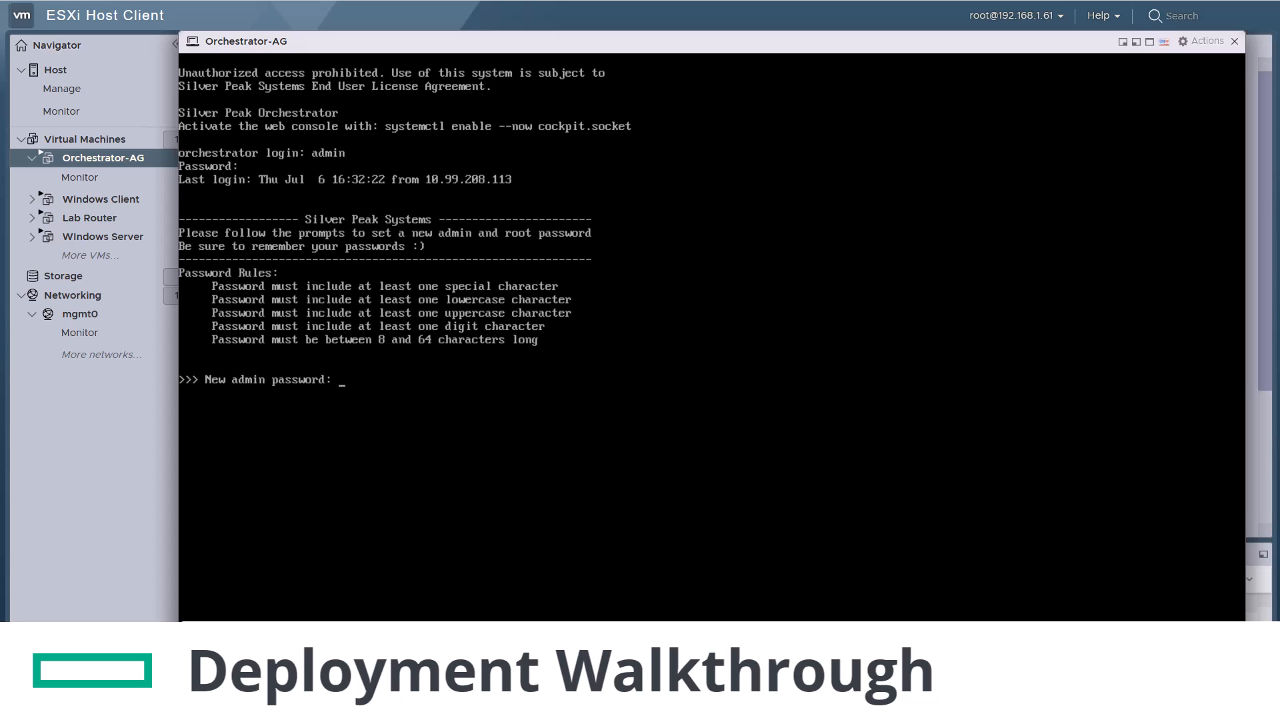
Enter and confirm new admin and root passwords at the console prompts
key("Return")
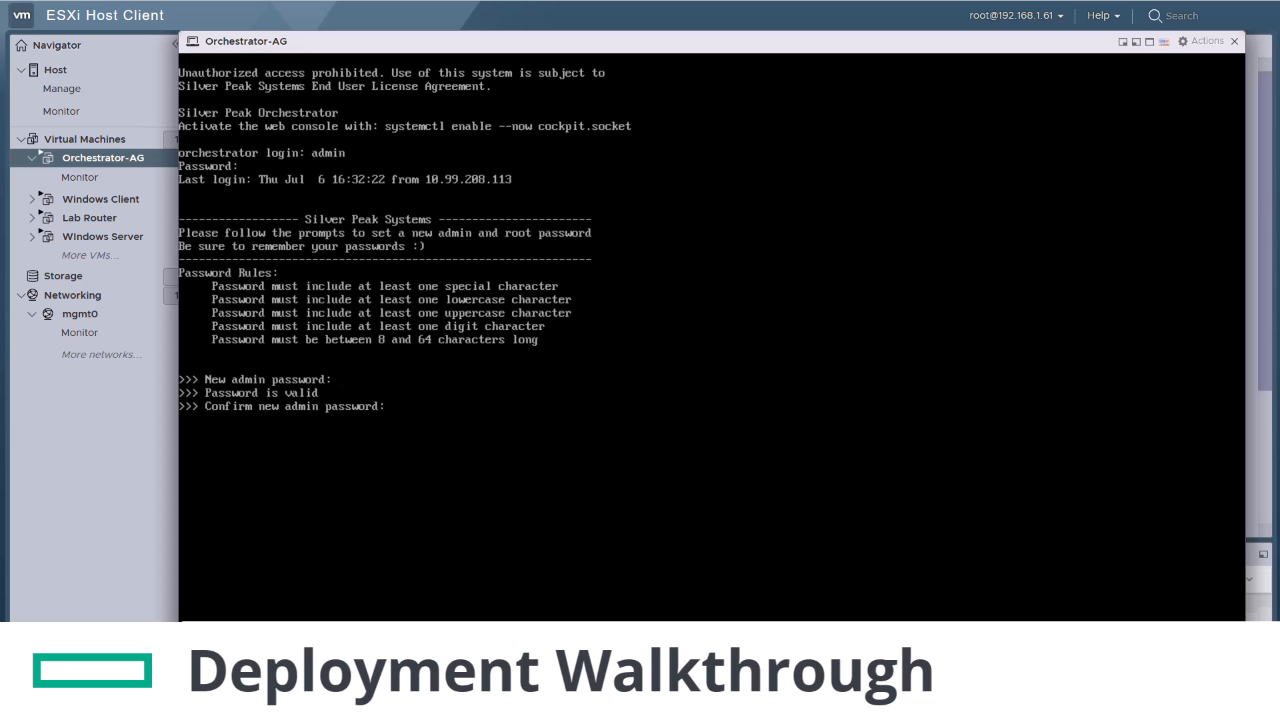
key("Return")
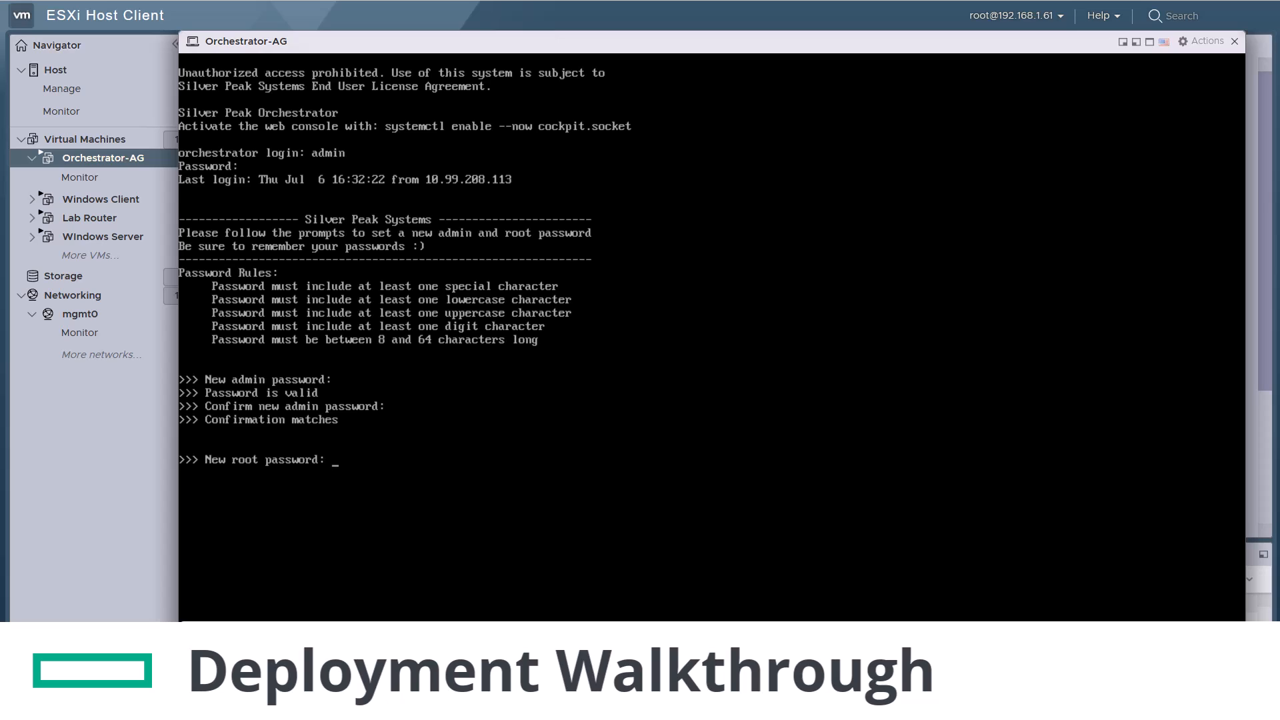
key("Return")
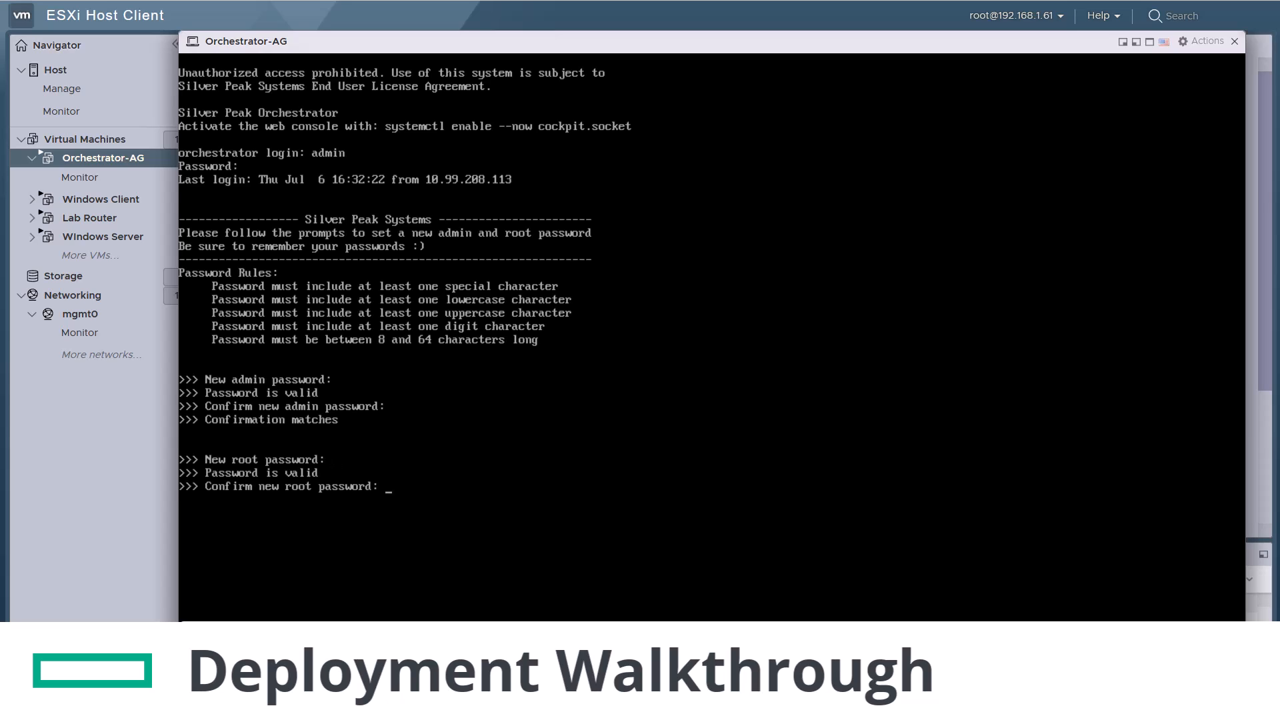
key("Return")
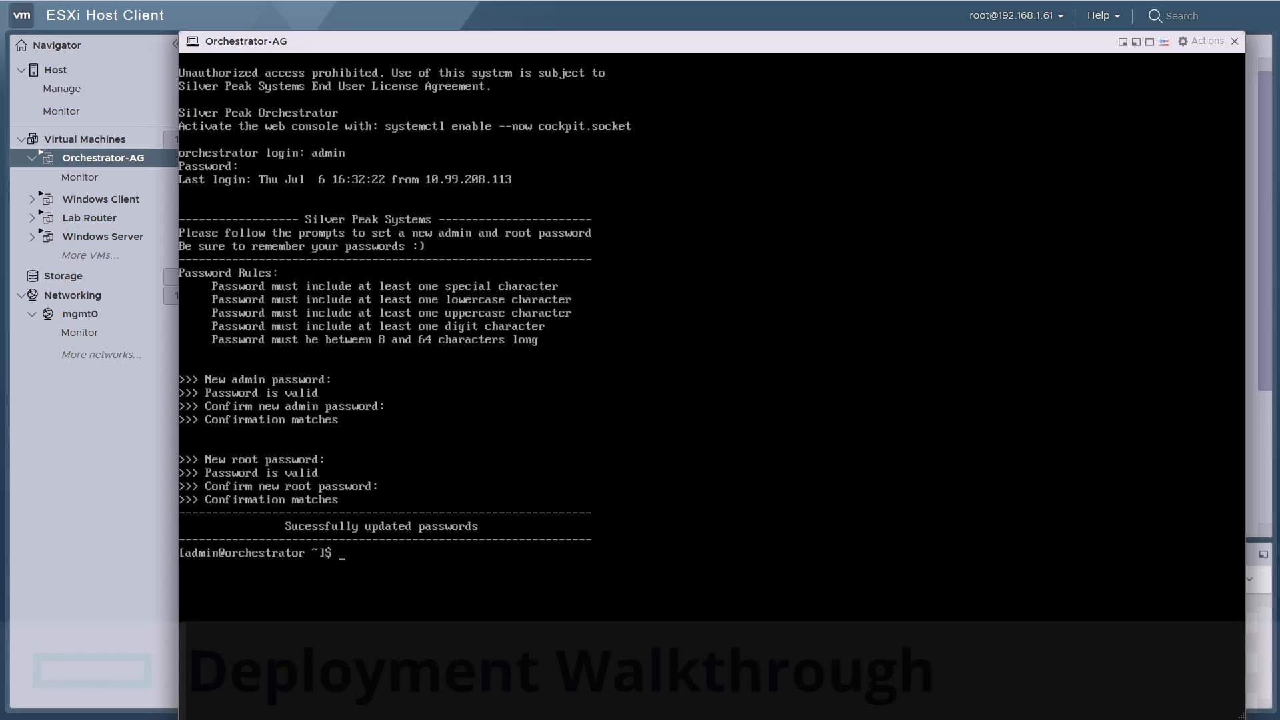
Run /home/gms/gms/orch-setup -c, set timezone Europe/London and skip NTP setup
type("/home")
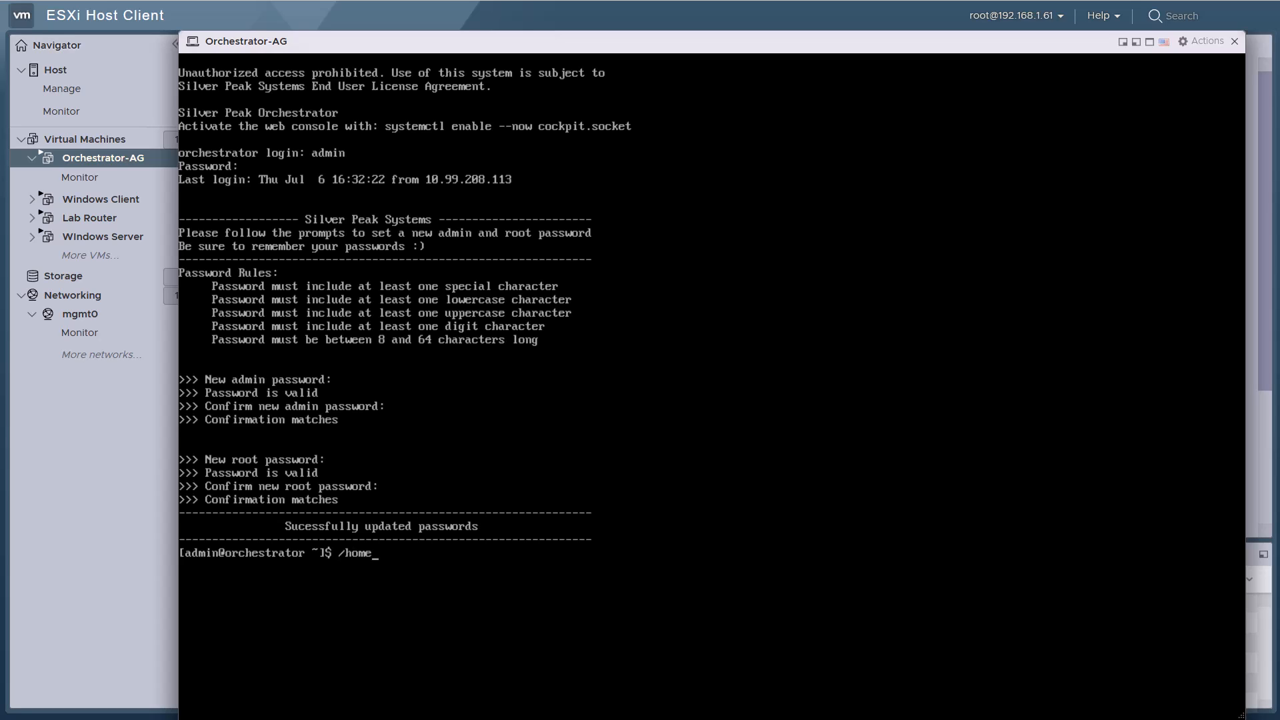
type("/gms/gms/orch-setup -")
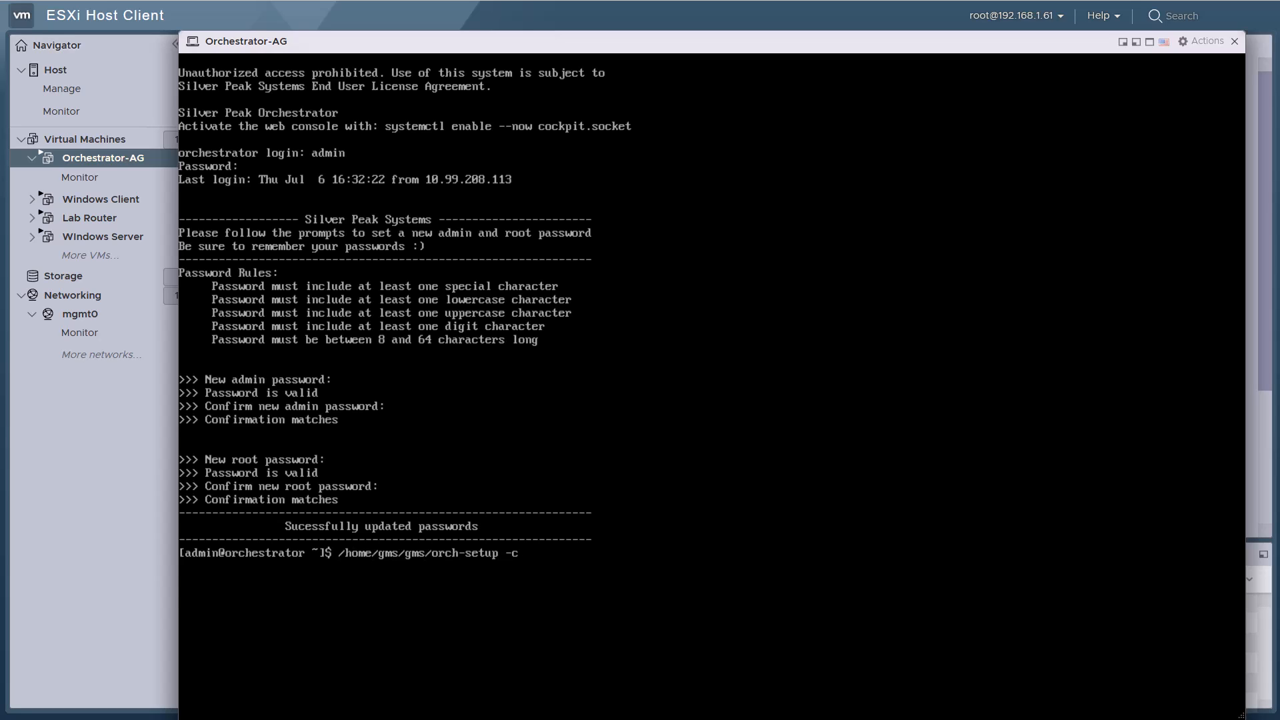
type("c")
key("Return")
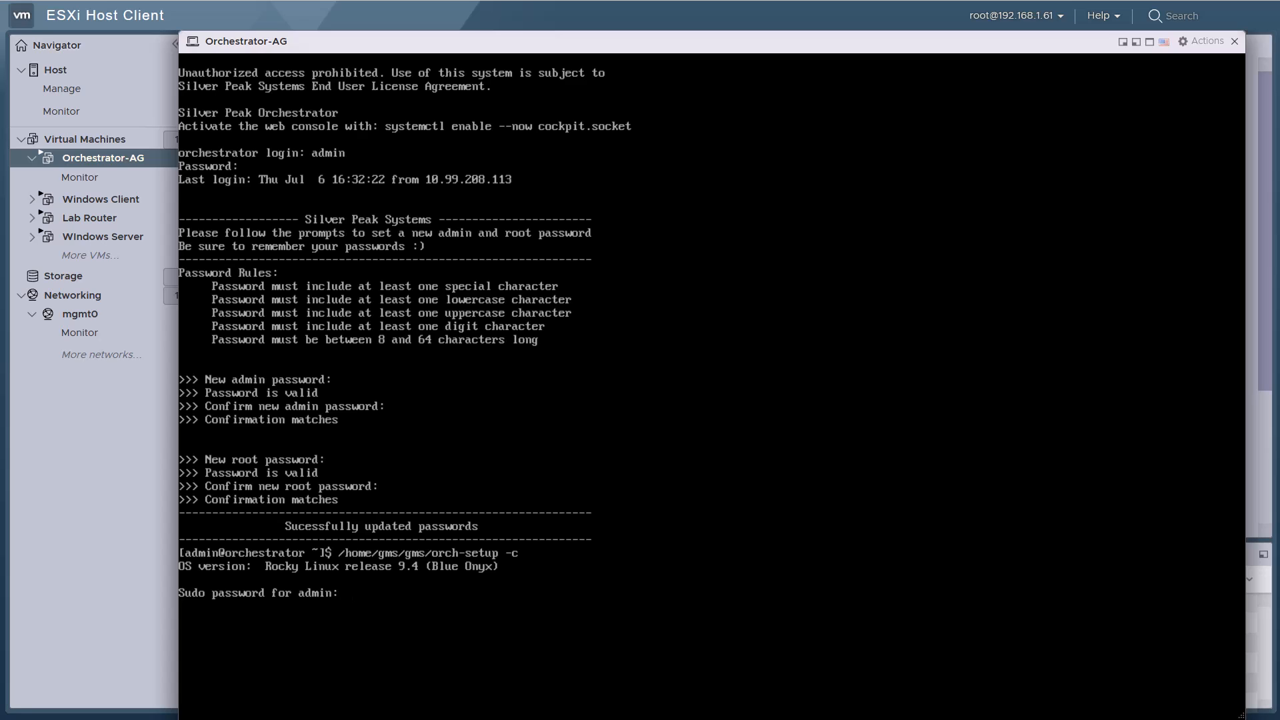
key("Return")
type("y")
key("Return")
type("Eur")
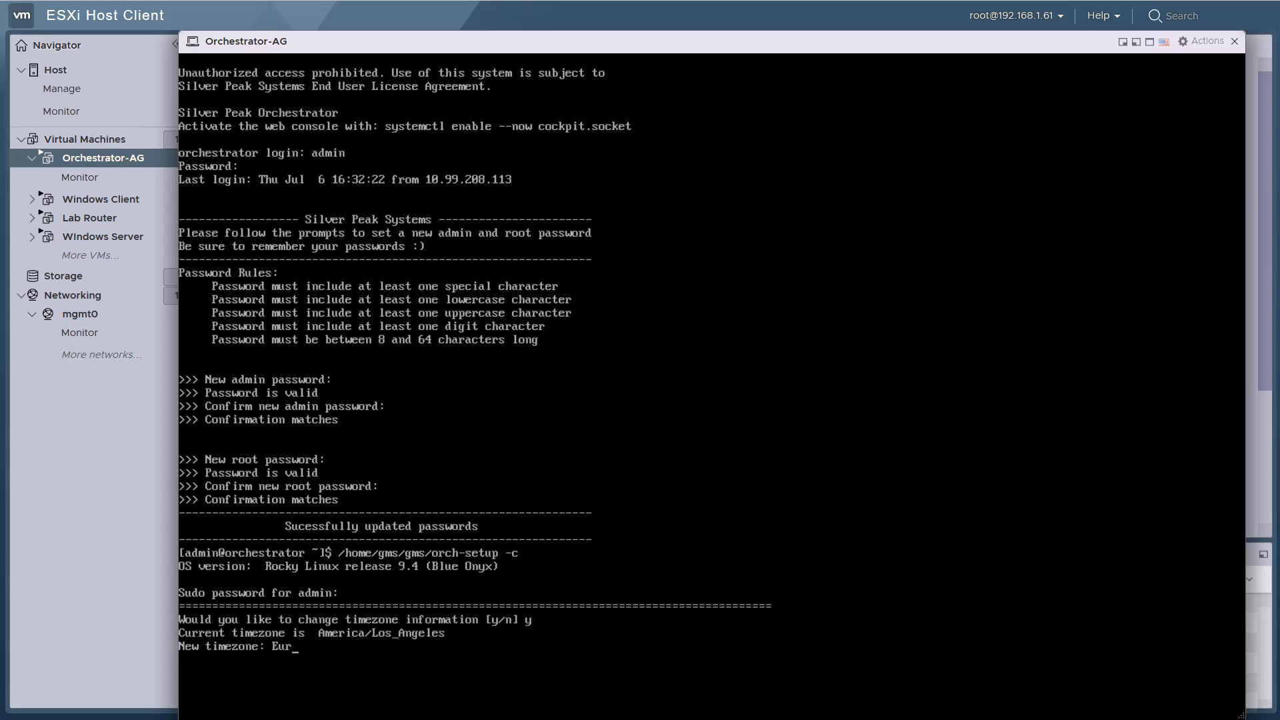
type("ope/London")
key("Return")
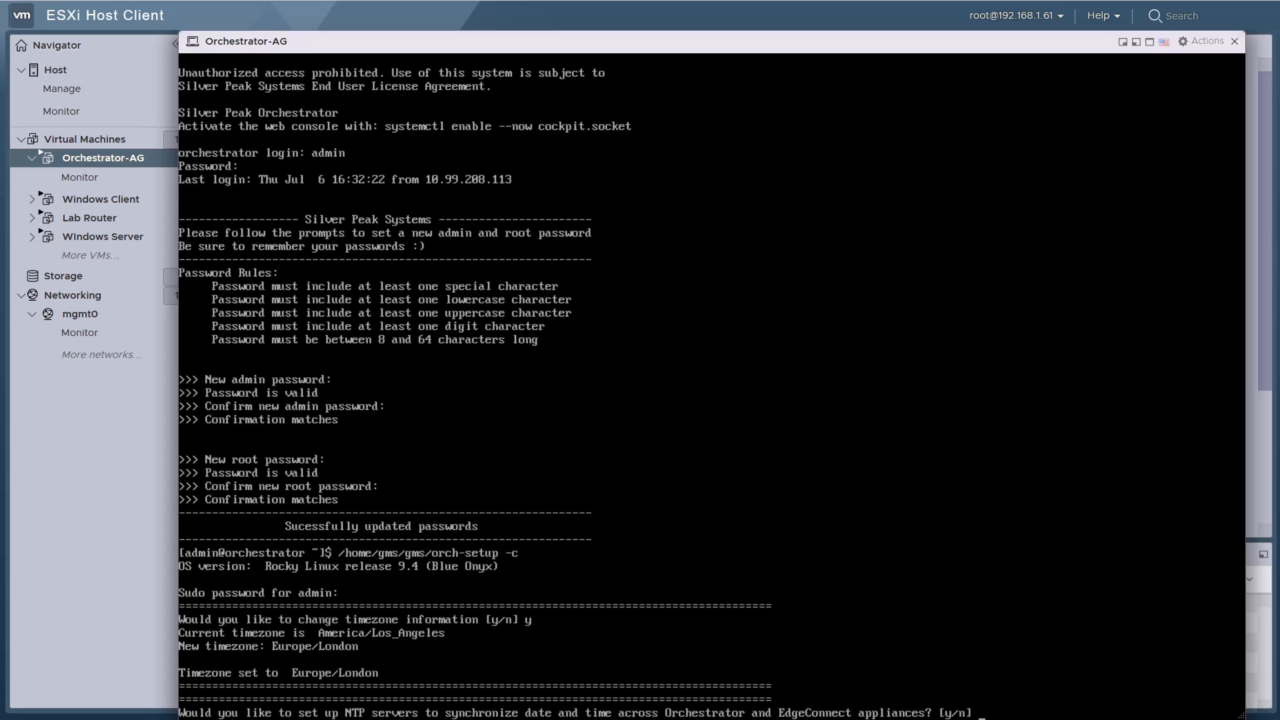
type("n")
key("Return")
type("n")
Configure networking via CLI: hostname Orchestrator-AG, IP 192.168.200.40, netmask 255.255.255.0
key("Return")
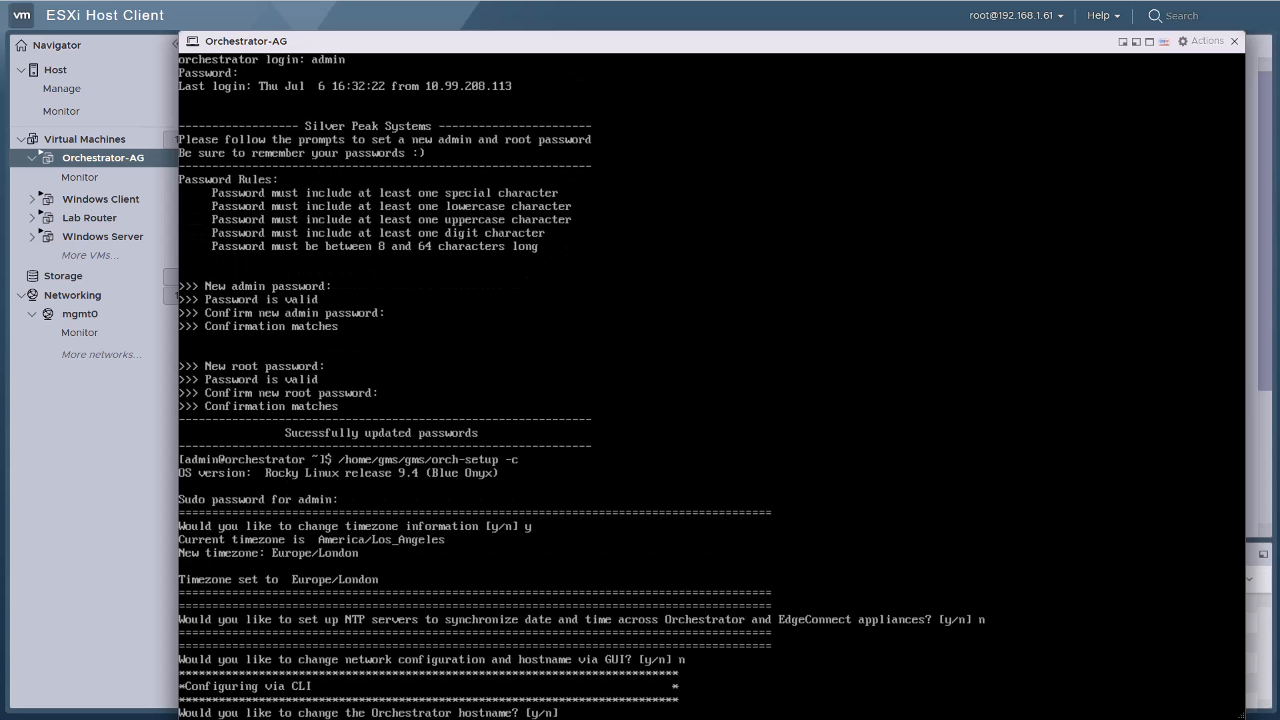
type("y")
key("Return")
type("Orchestrator-AG")
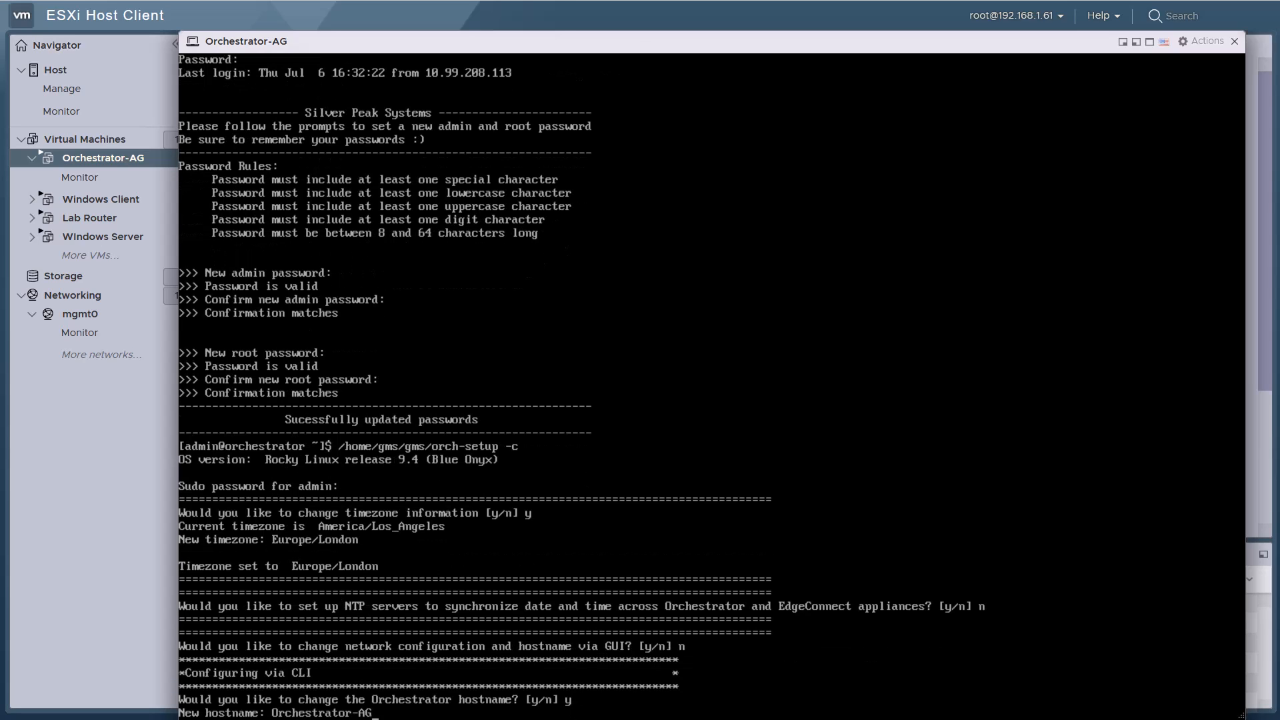
key("Return")
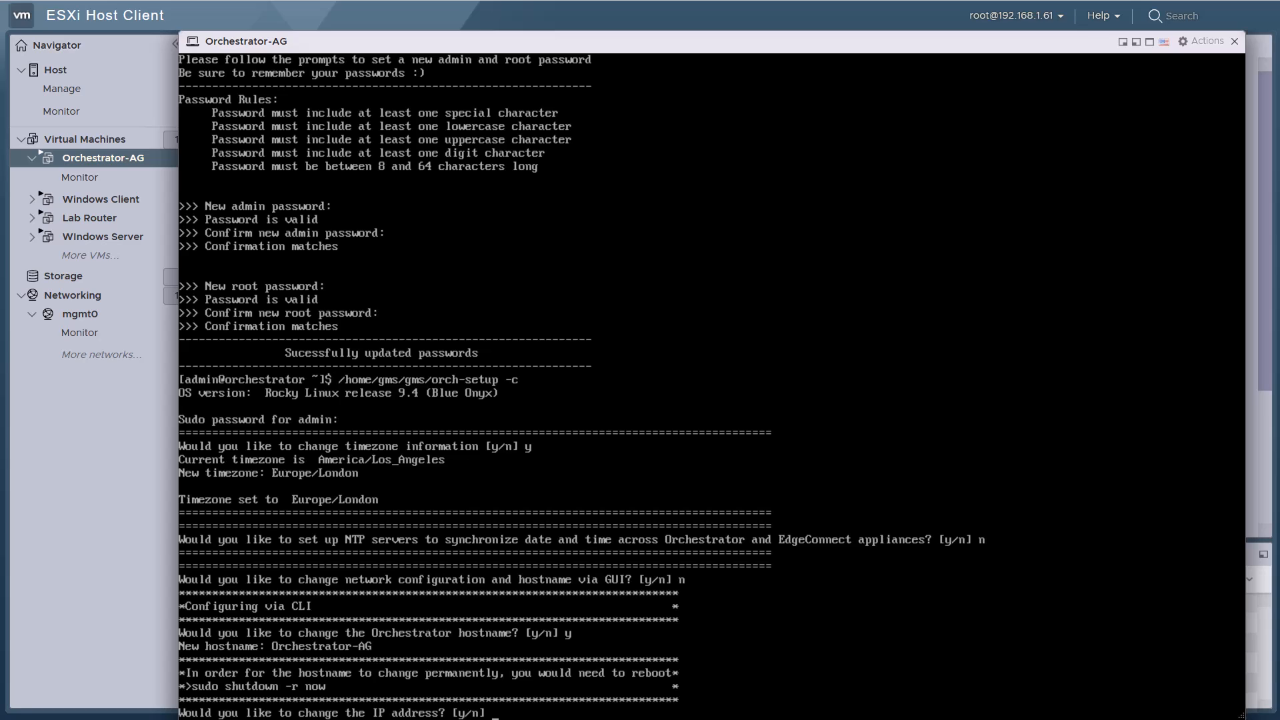
type("y")
key("Return")
type("192.168")
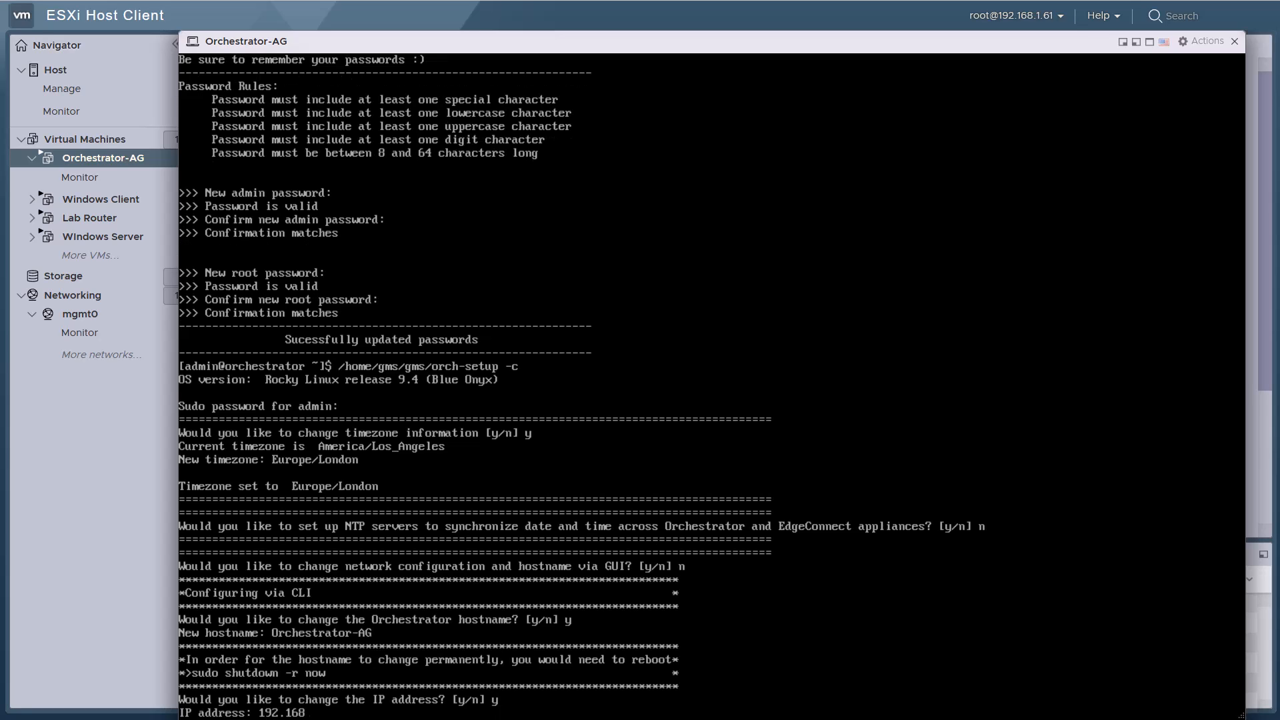
type(".200.40")
key("Return")
type("255.255.255.0")
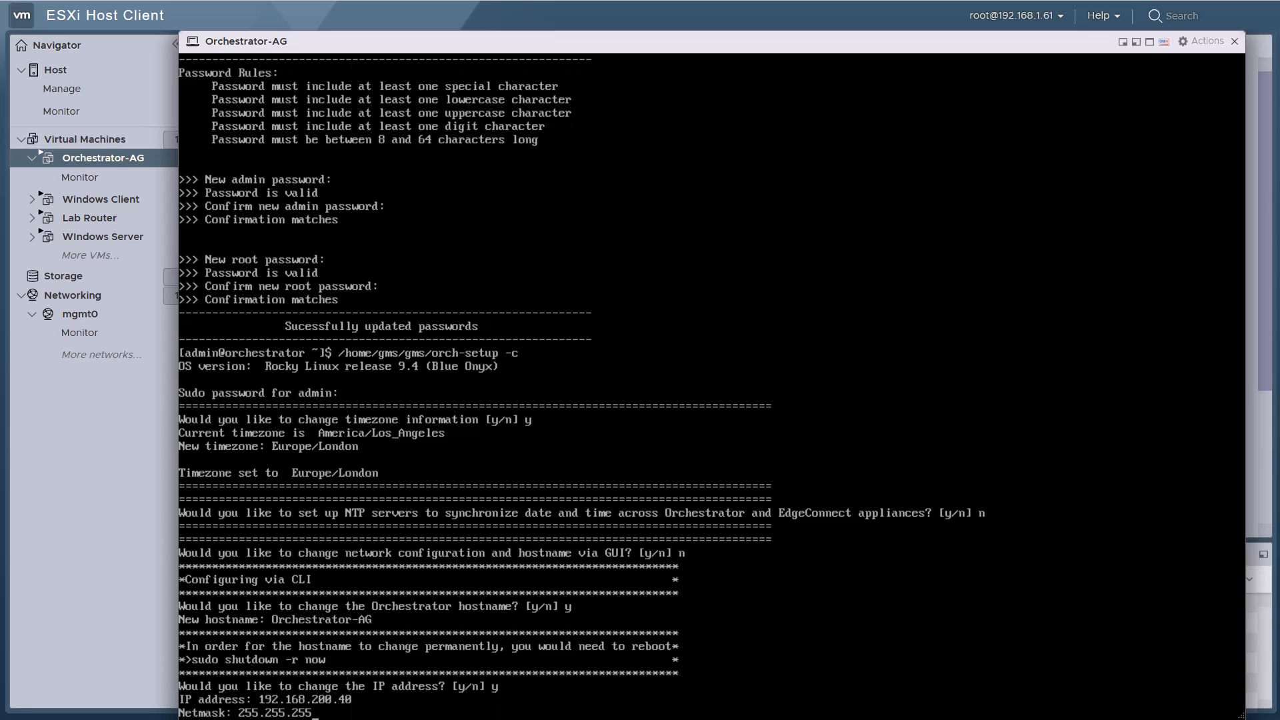
key("Return")
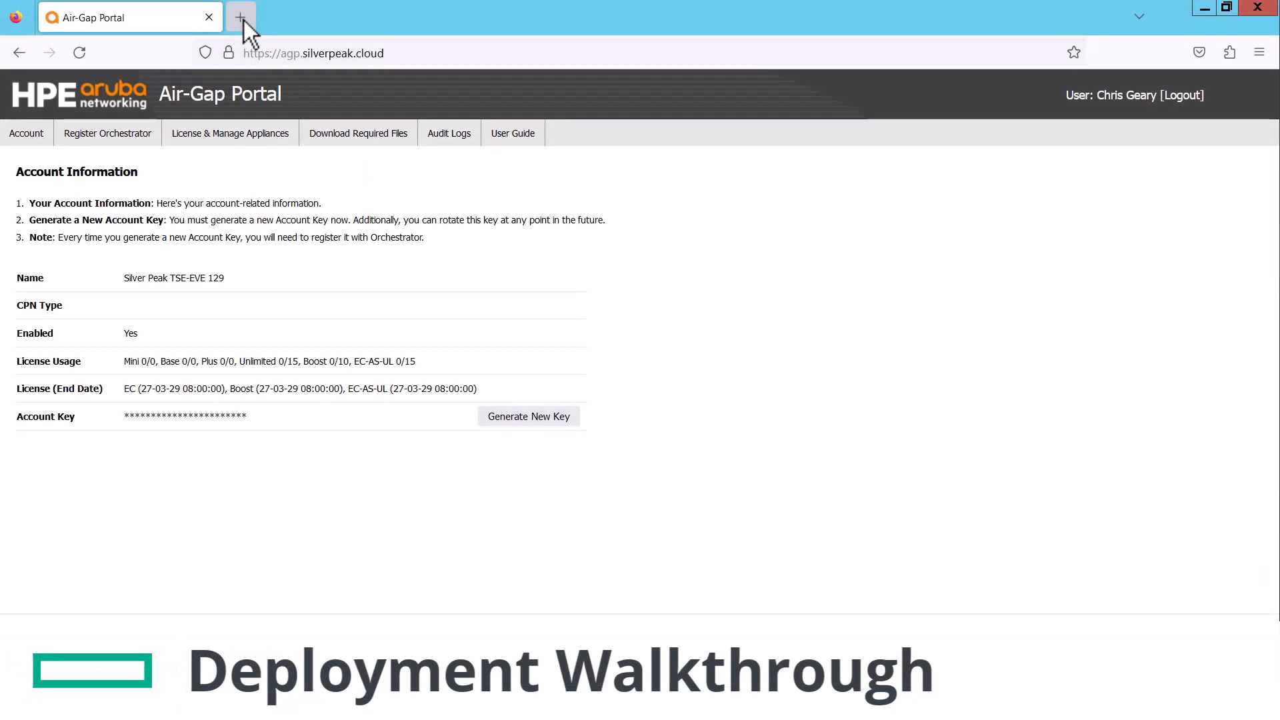
Load 192.168.200.40 in a new tab and accept its self-signed certificate warning
left_click(243, 20)
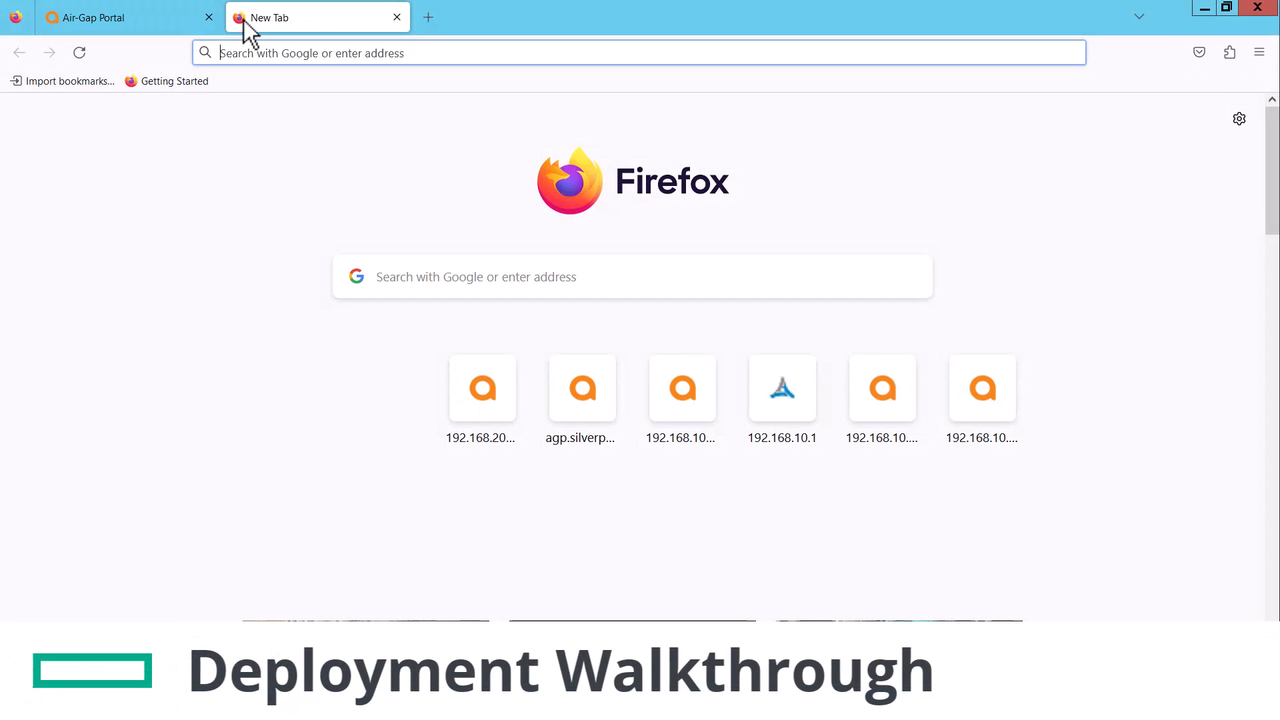
left_click(494, 397)
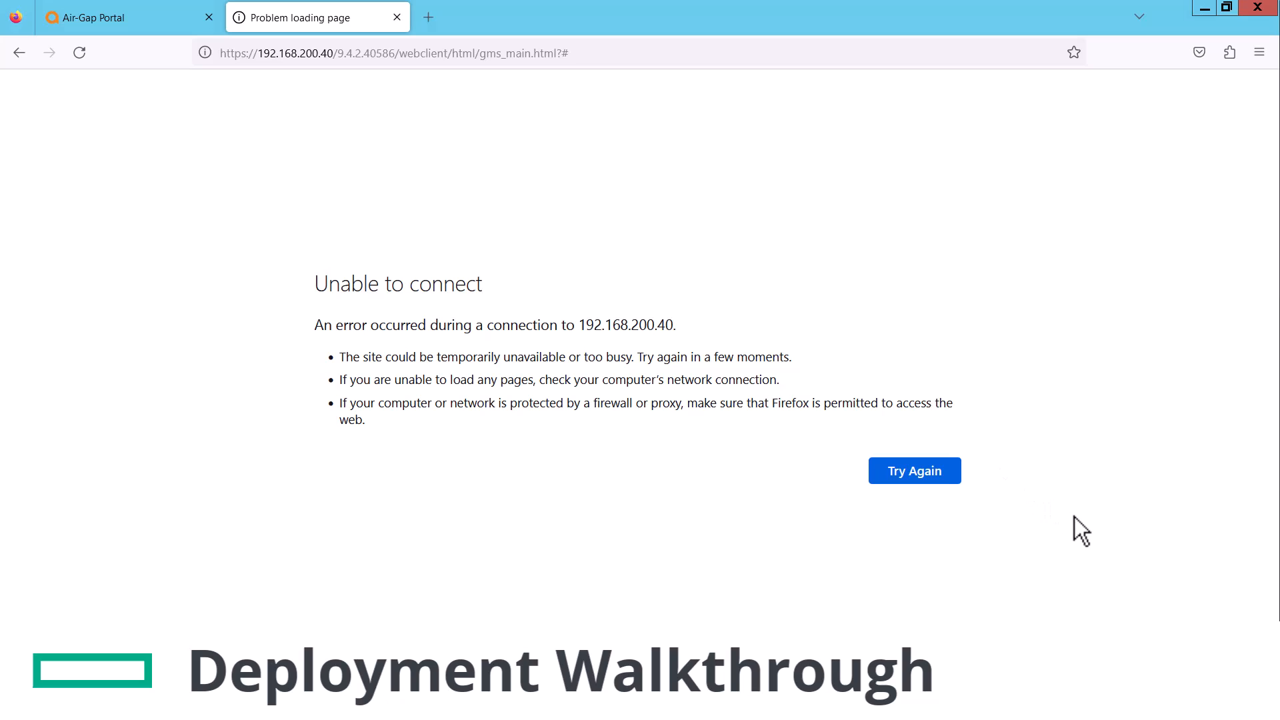
left_click(950, 474)
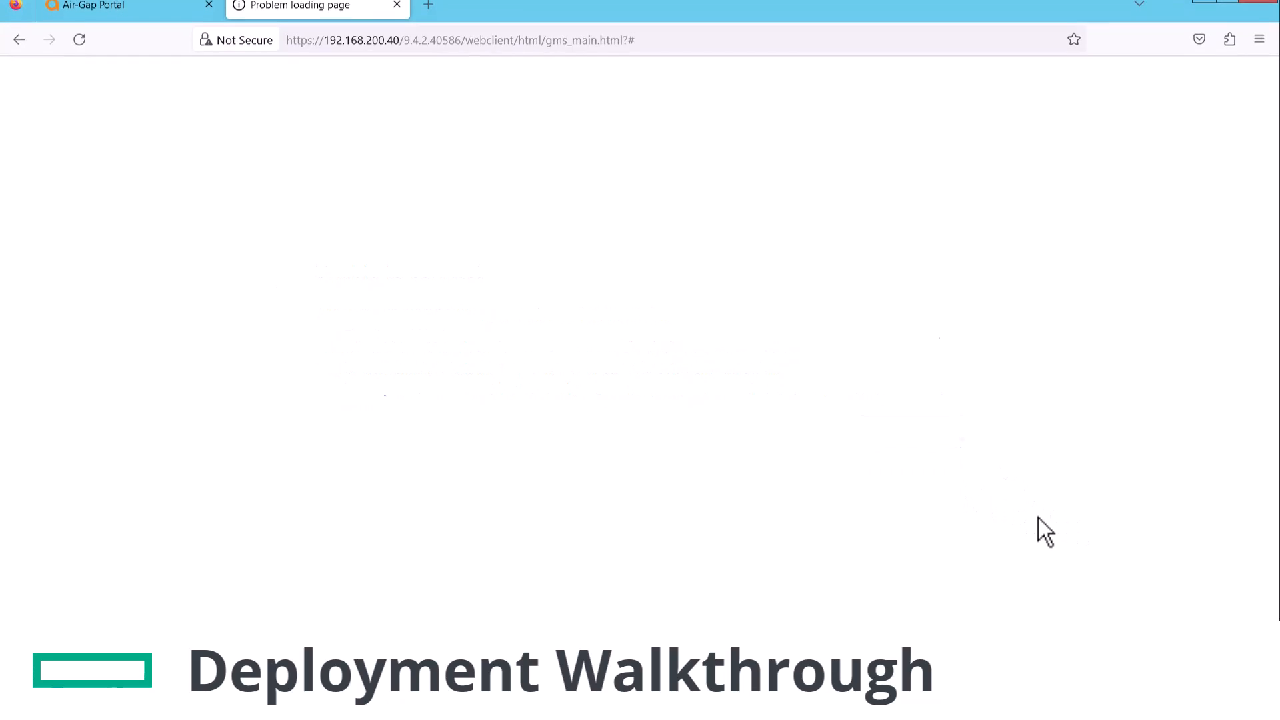
left_click(939, 434)
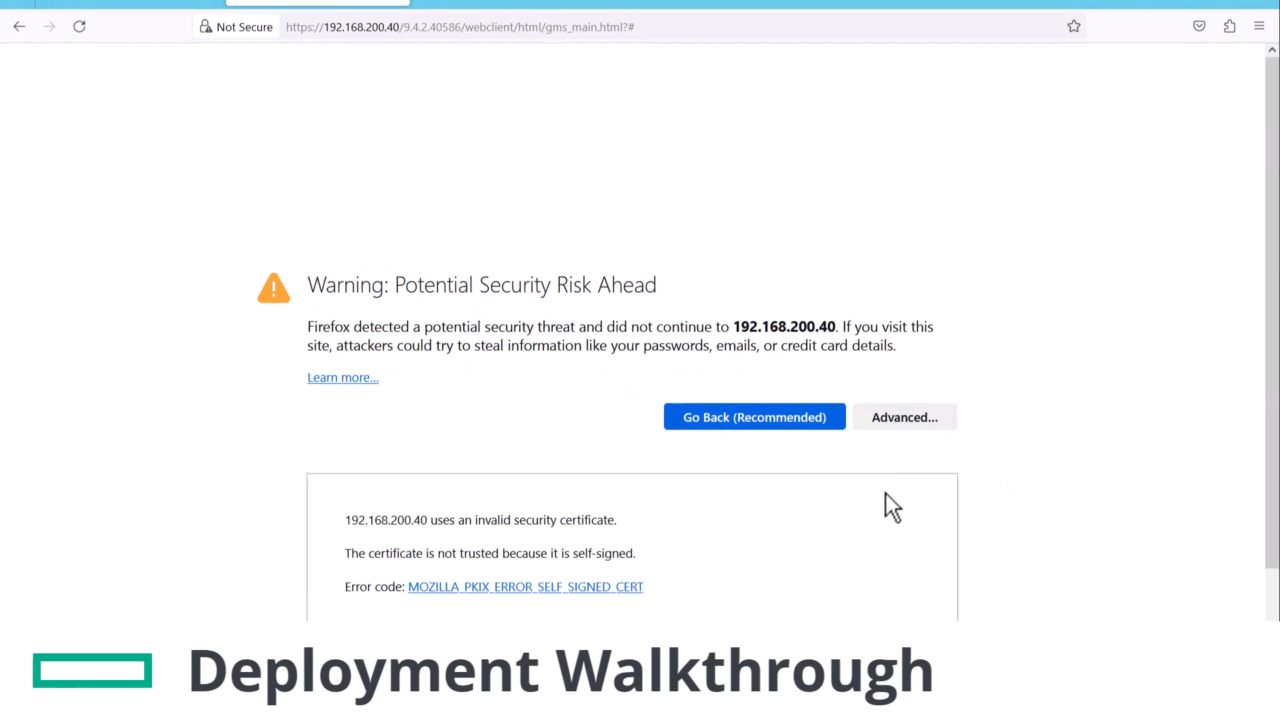
left_click(825, 602)
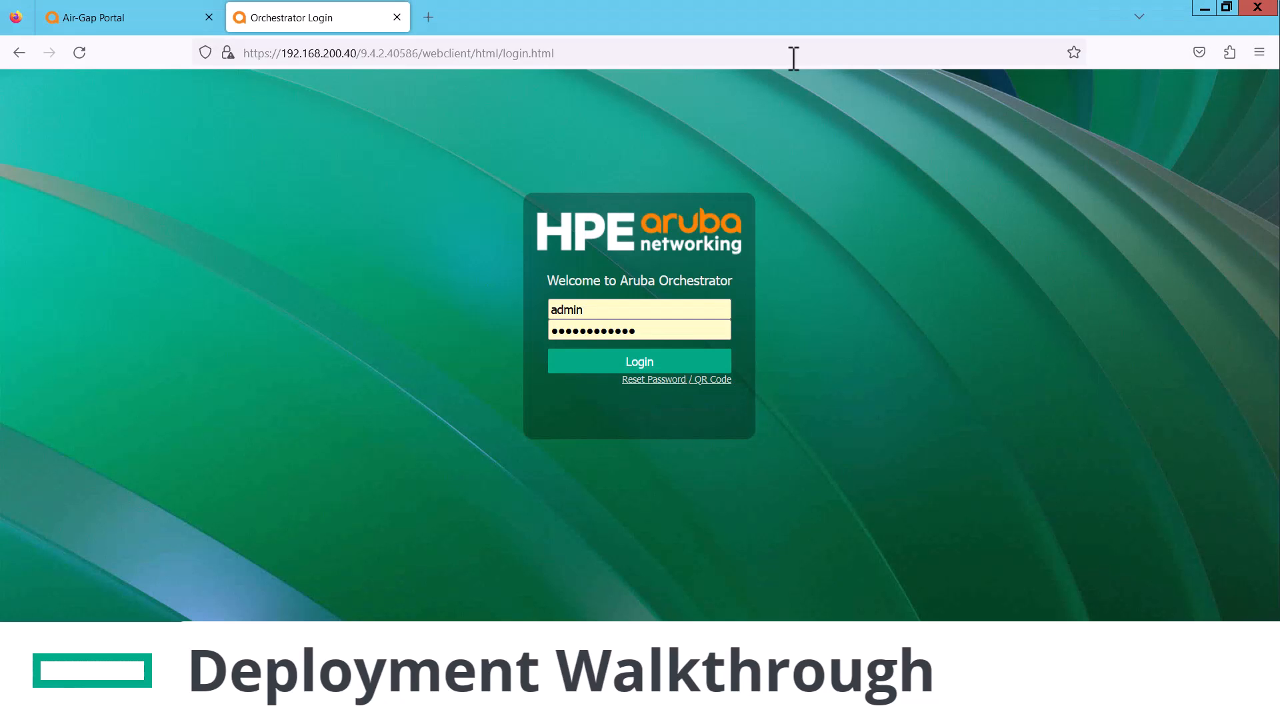
Log in to Orchestrator as admin and accept the EULA
double_click(680, 330)
type("•••••")
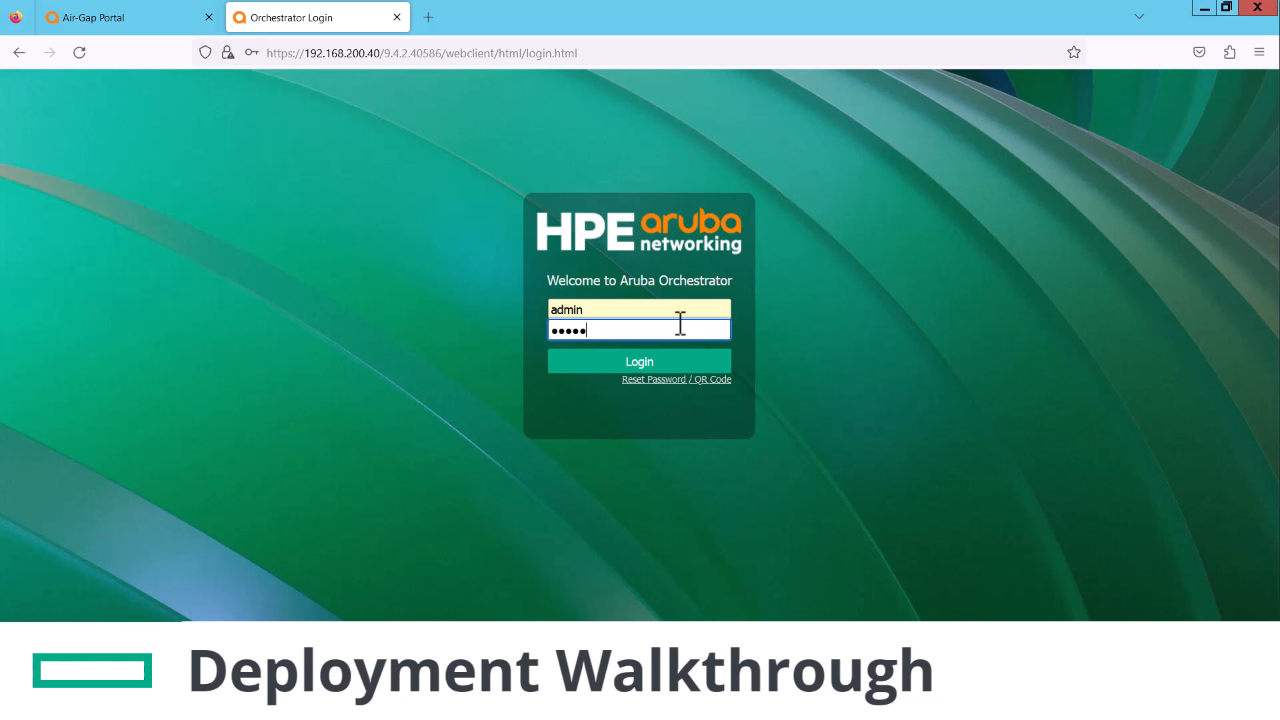
key("Return")
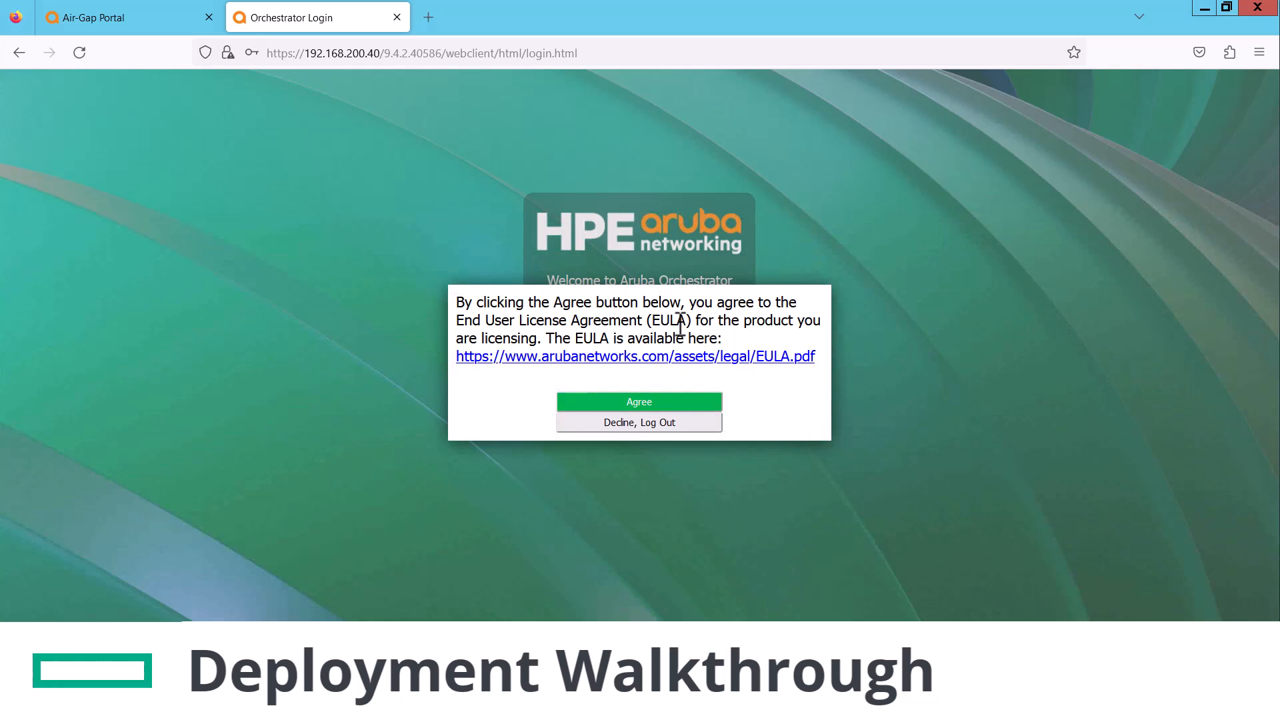
left_click(680, 403)
Set and confirm a new admin password, log in again, and close the root-password notice
left_click(579, 298)
double_click(604, 327)
type("••••••••••••")
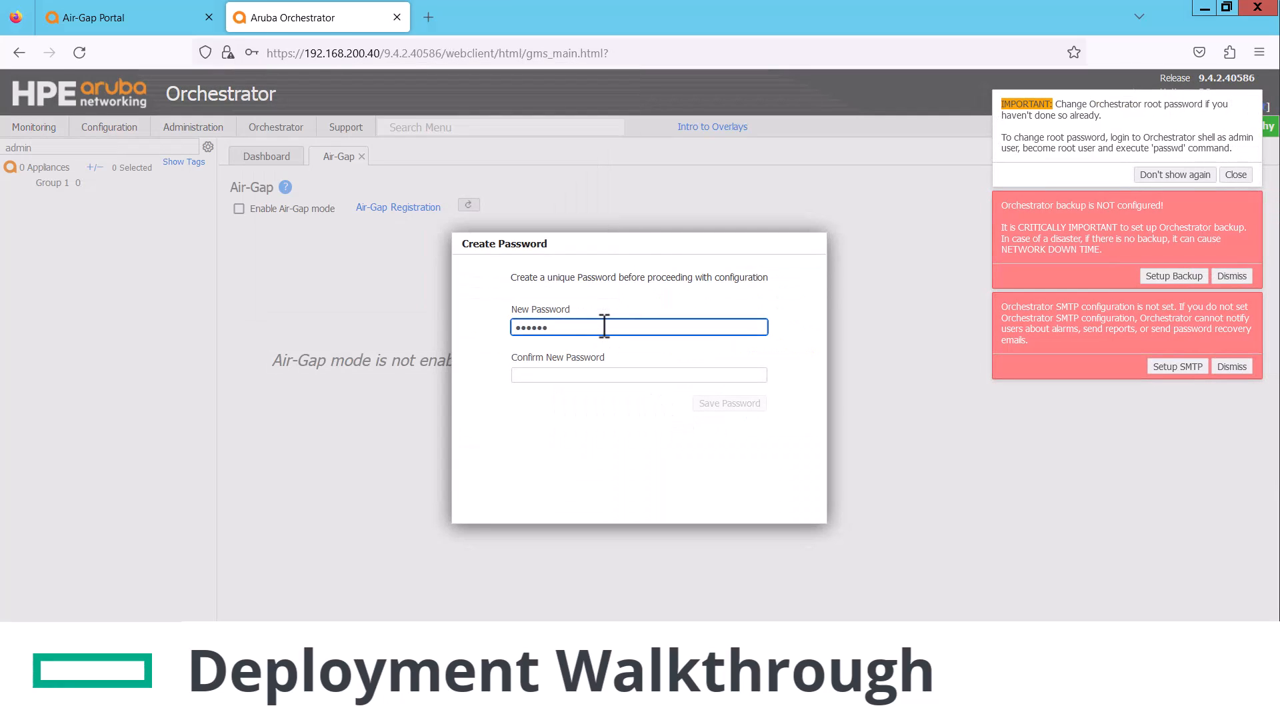
key("Tab")
type("••••••••••••")
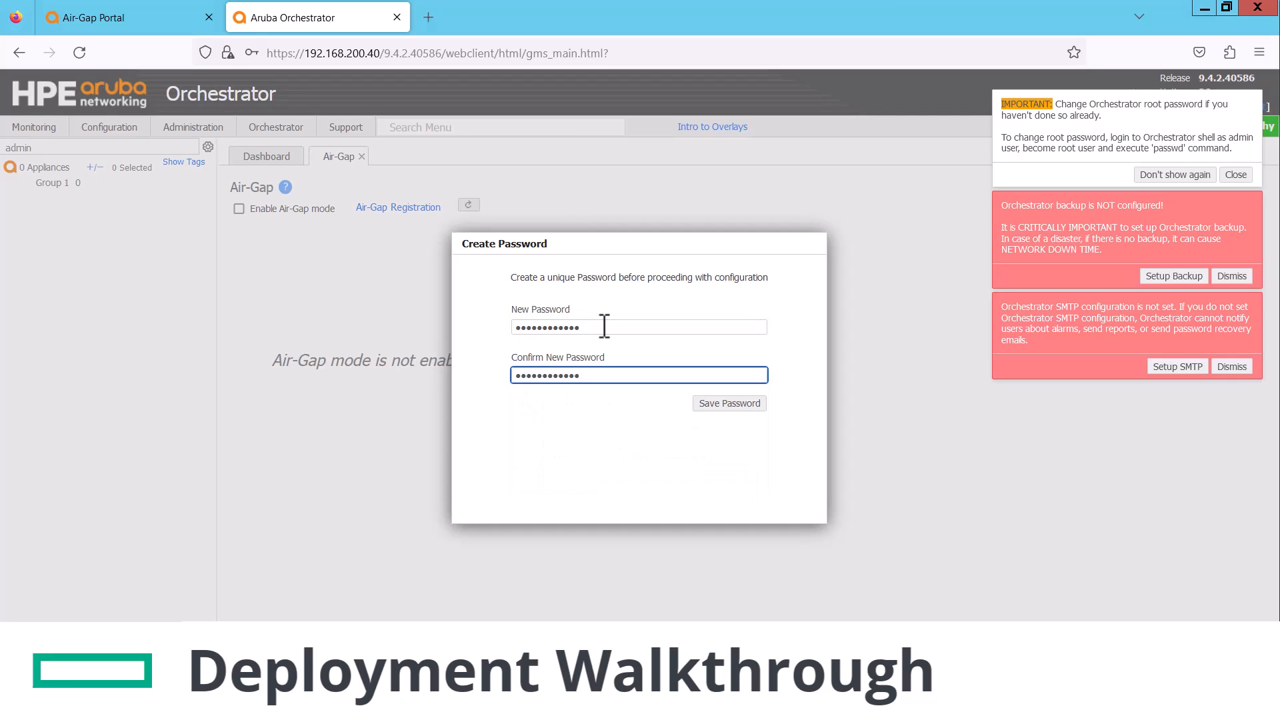
left_click(705, 405)
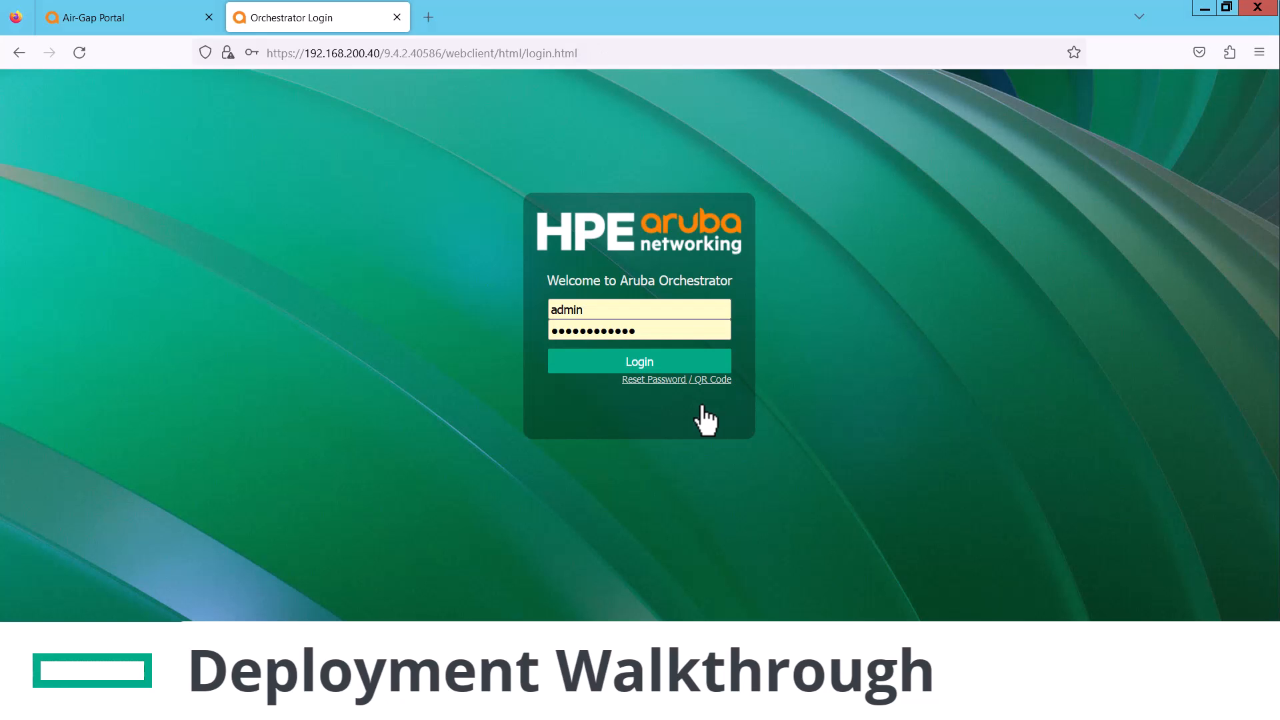
left_click(646, 379)
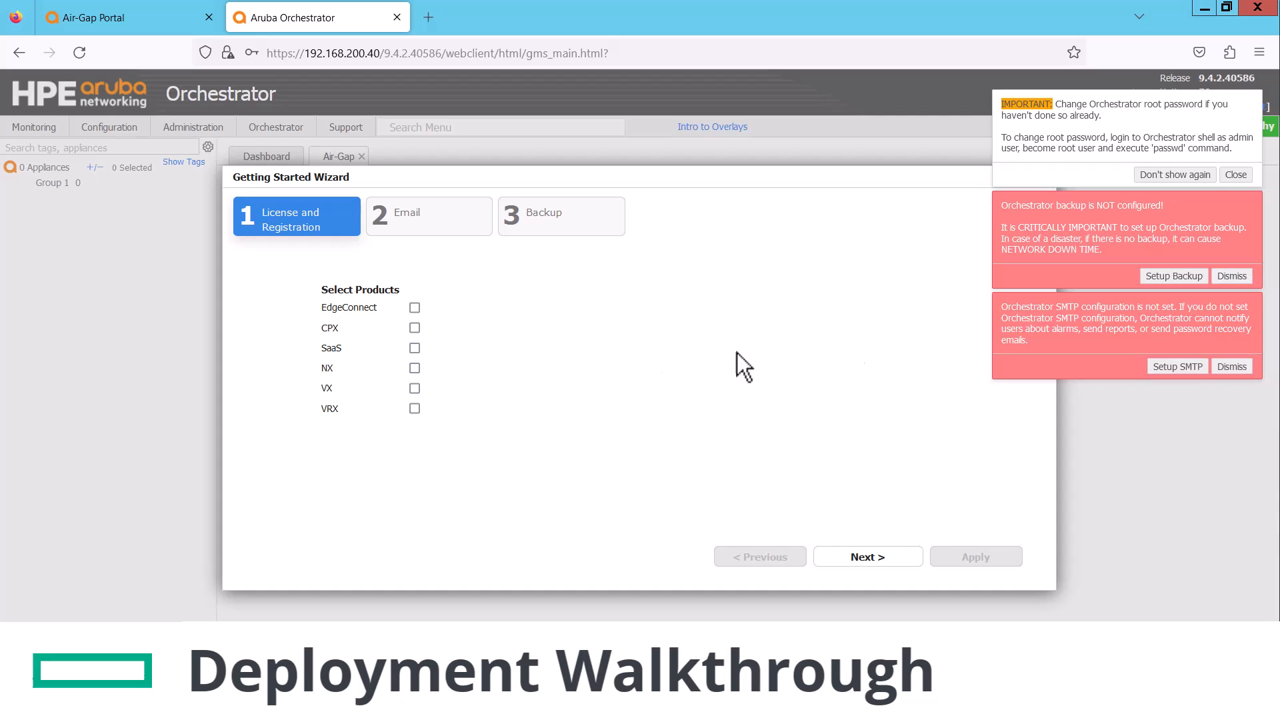
left_click(1209, 174)
Dismiss the backup and SMTP warnings and close the Getting Started Wizard
left_click(1231, 174)
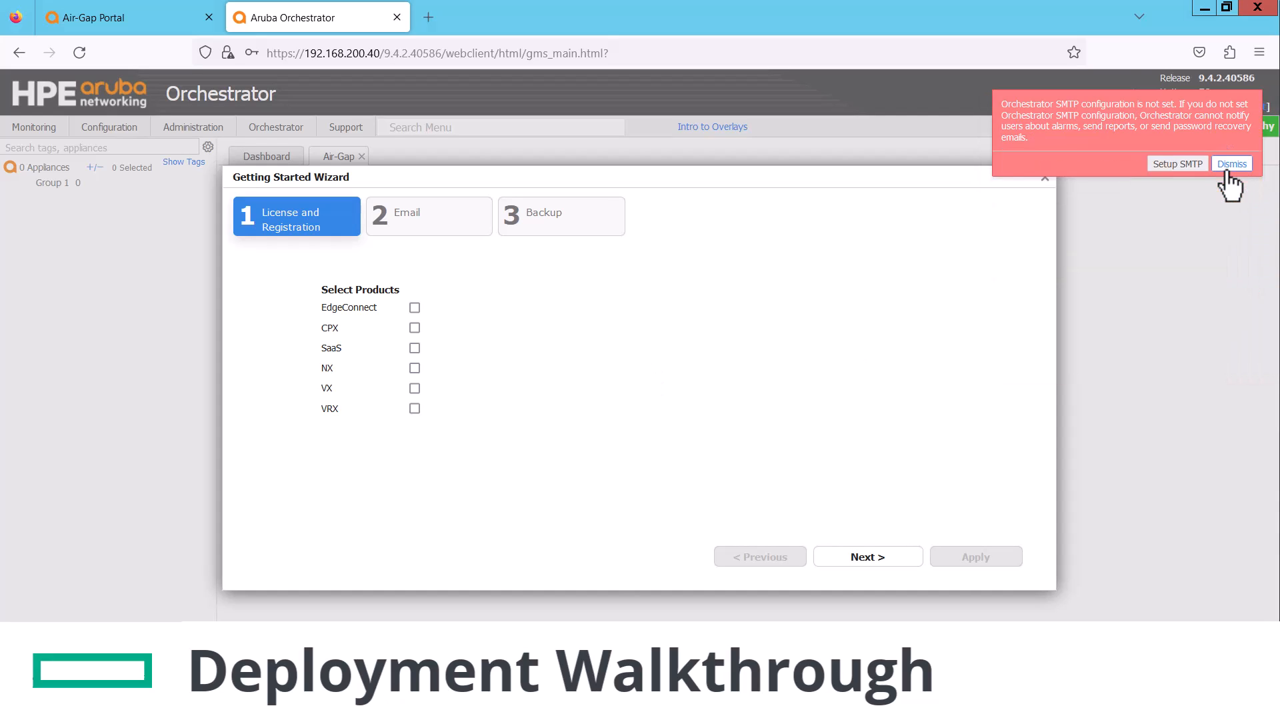
left_click(1231, 165)
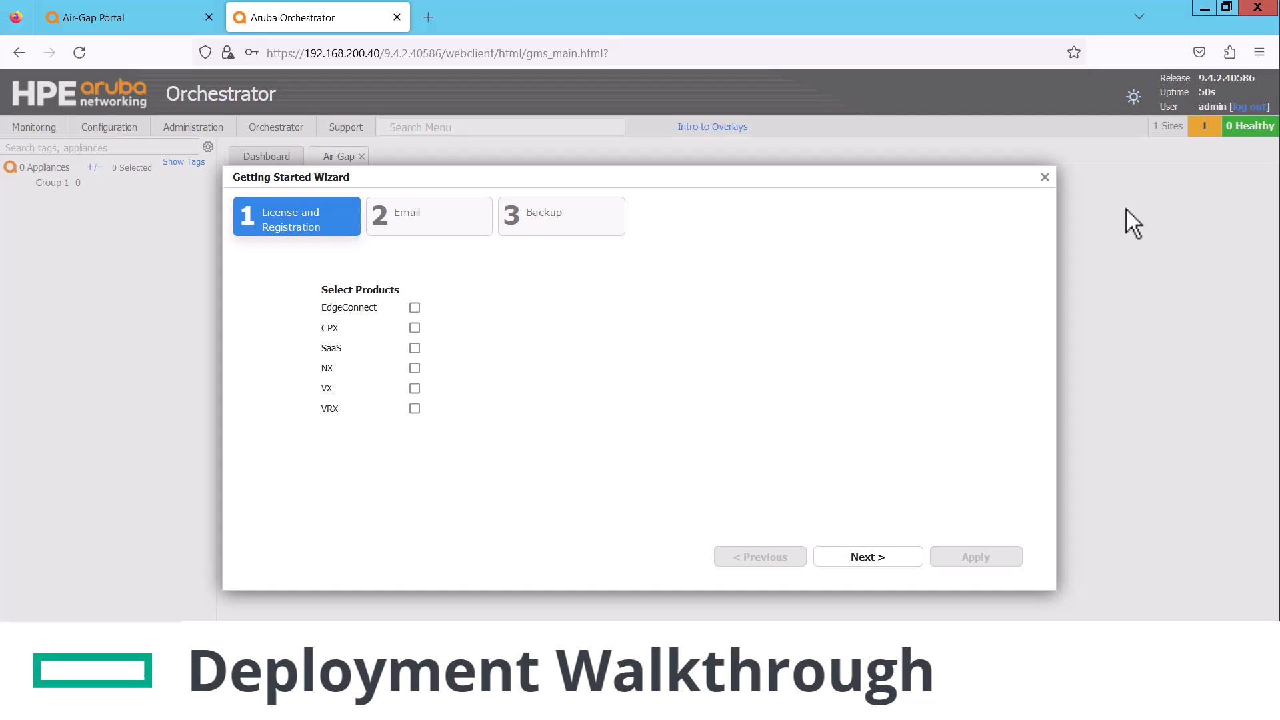
left_click(1045, 177)
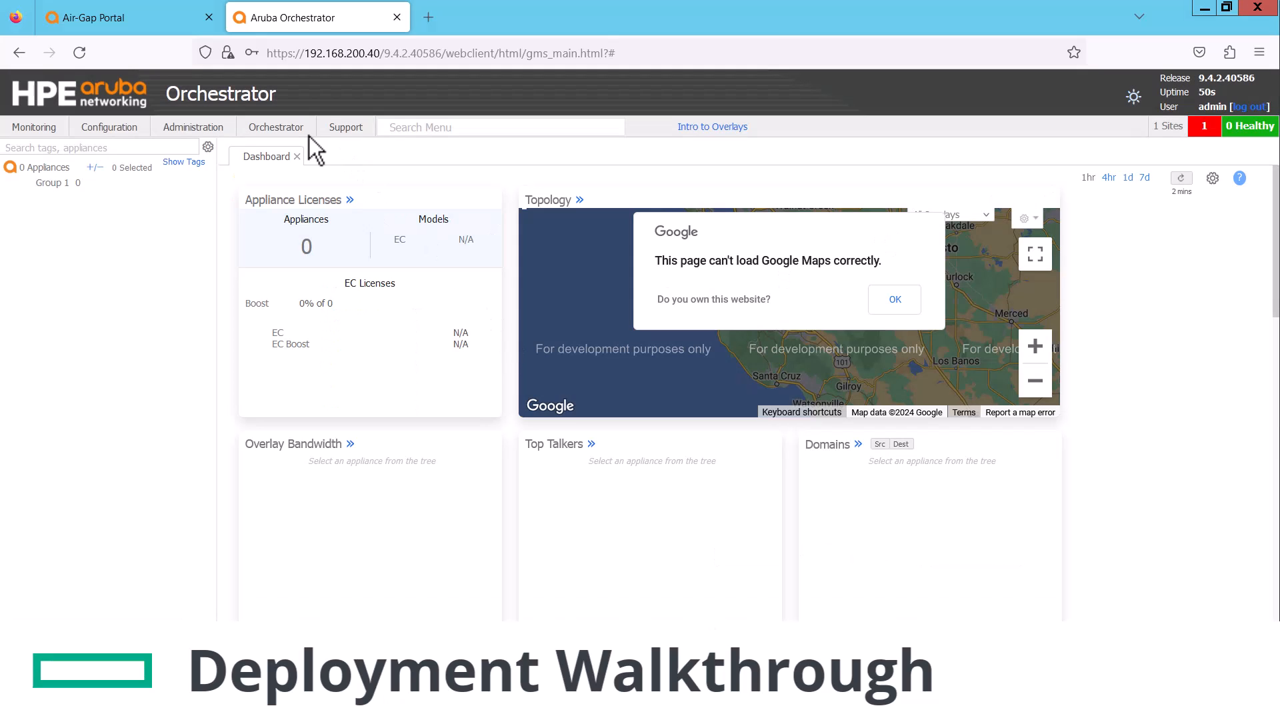
left_click(264, 128)
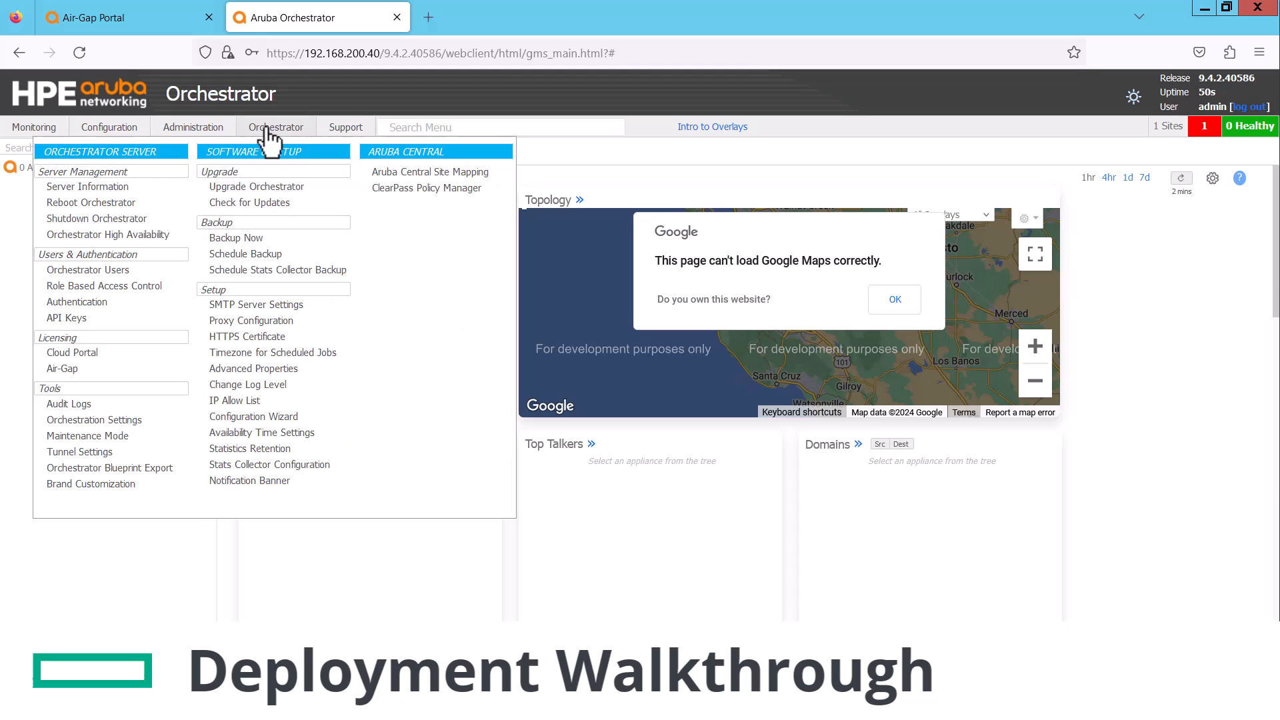
Enter the Cloud Portal account name and key, save, and confirm with the verification code
left_click(100, 353)
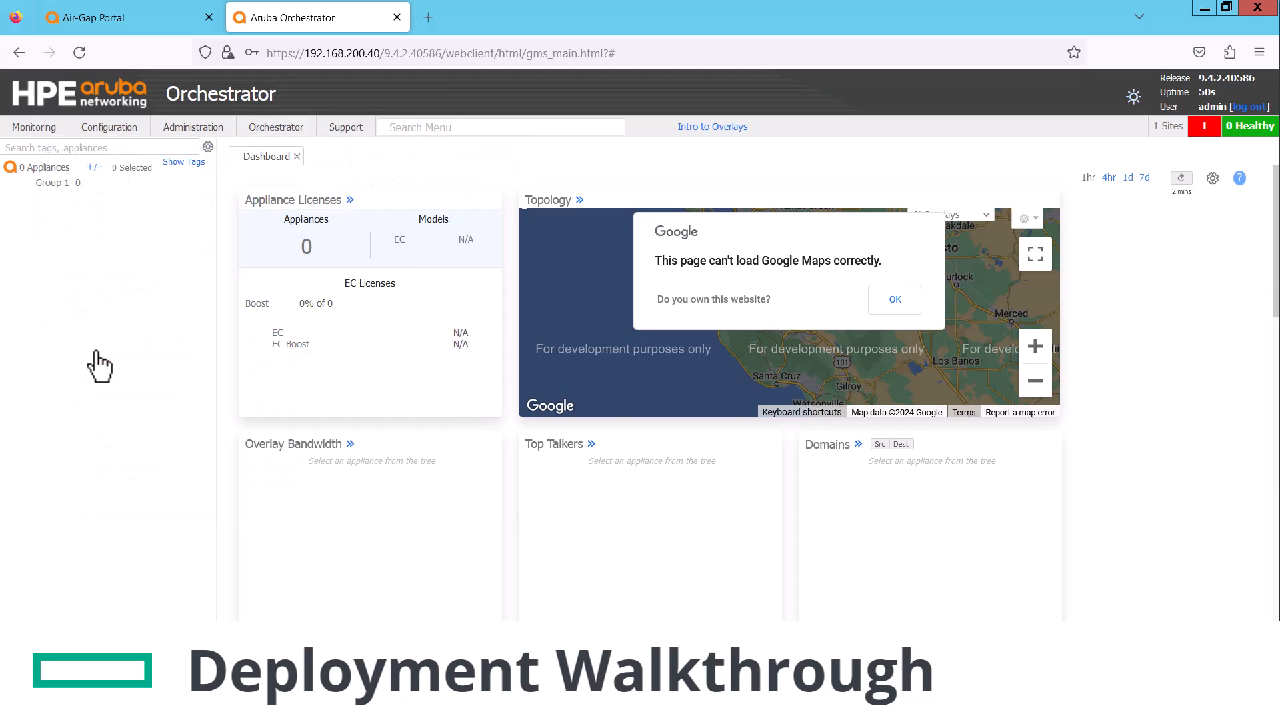
left_click(562, 286)
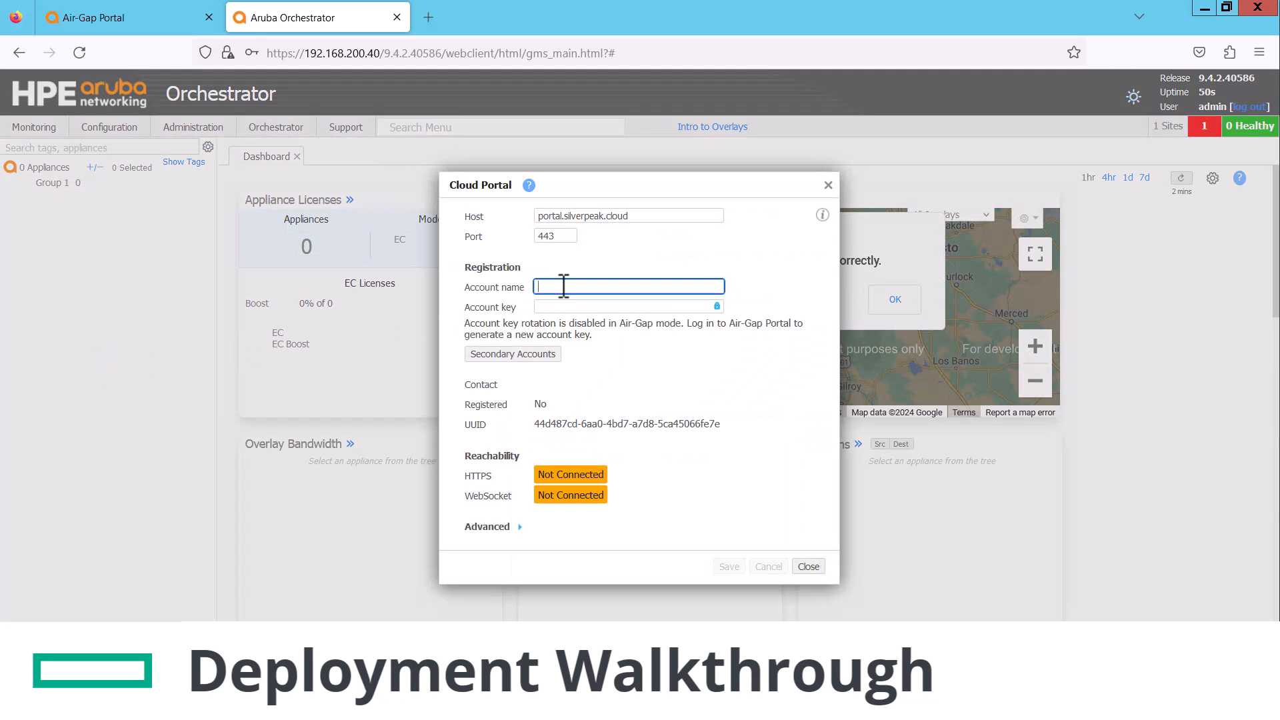
type("Silver Peak TSE-EVE ")
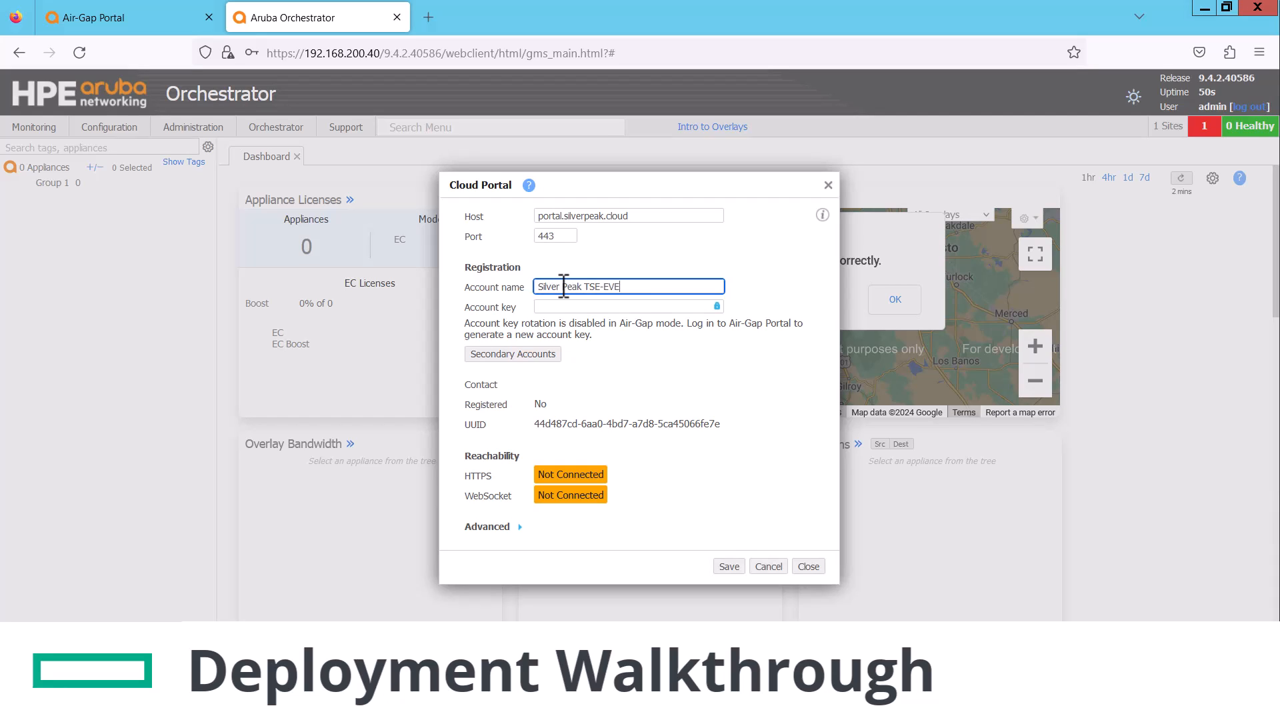
type("129")
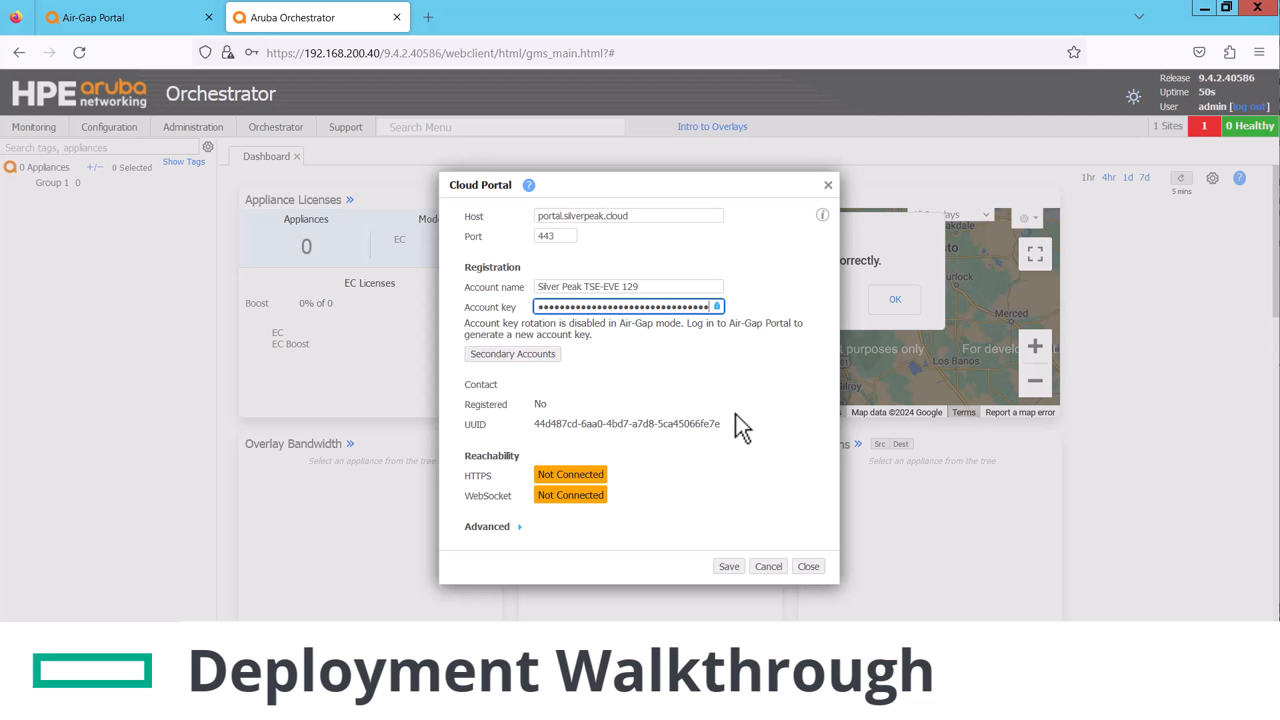
left_click(729, 567)
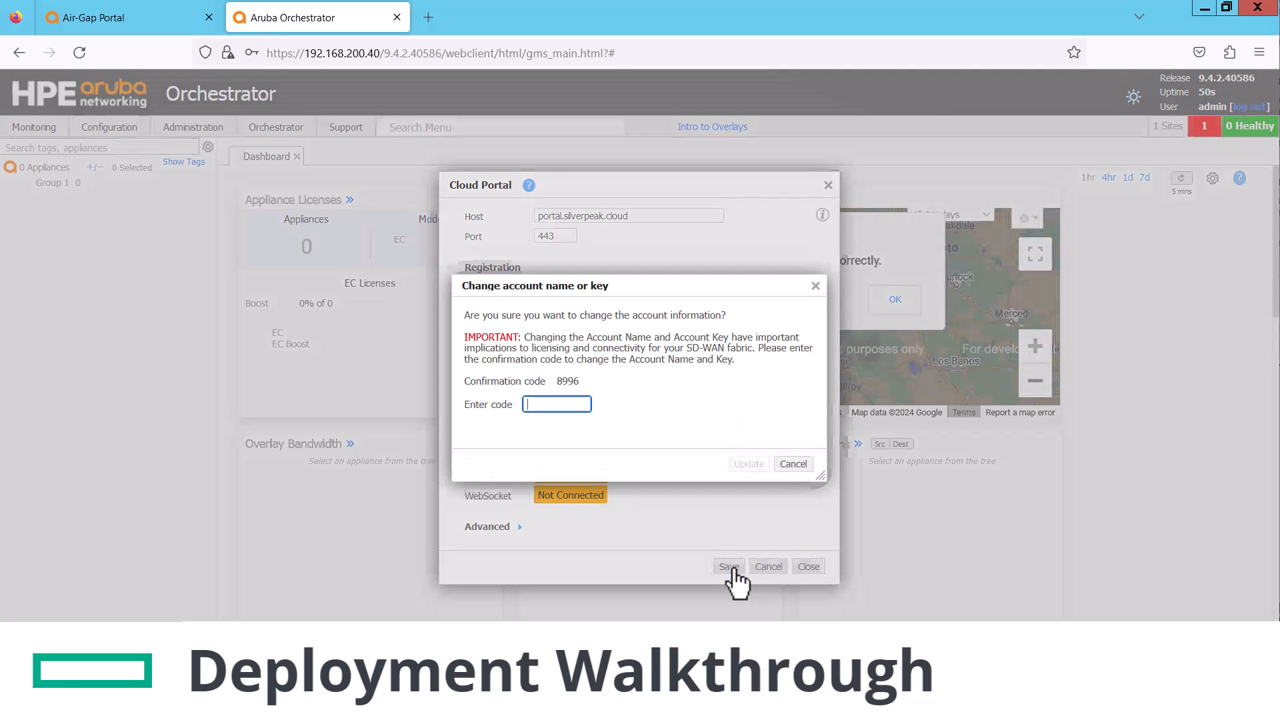
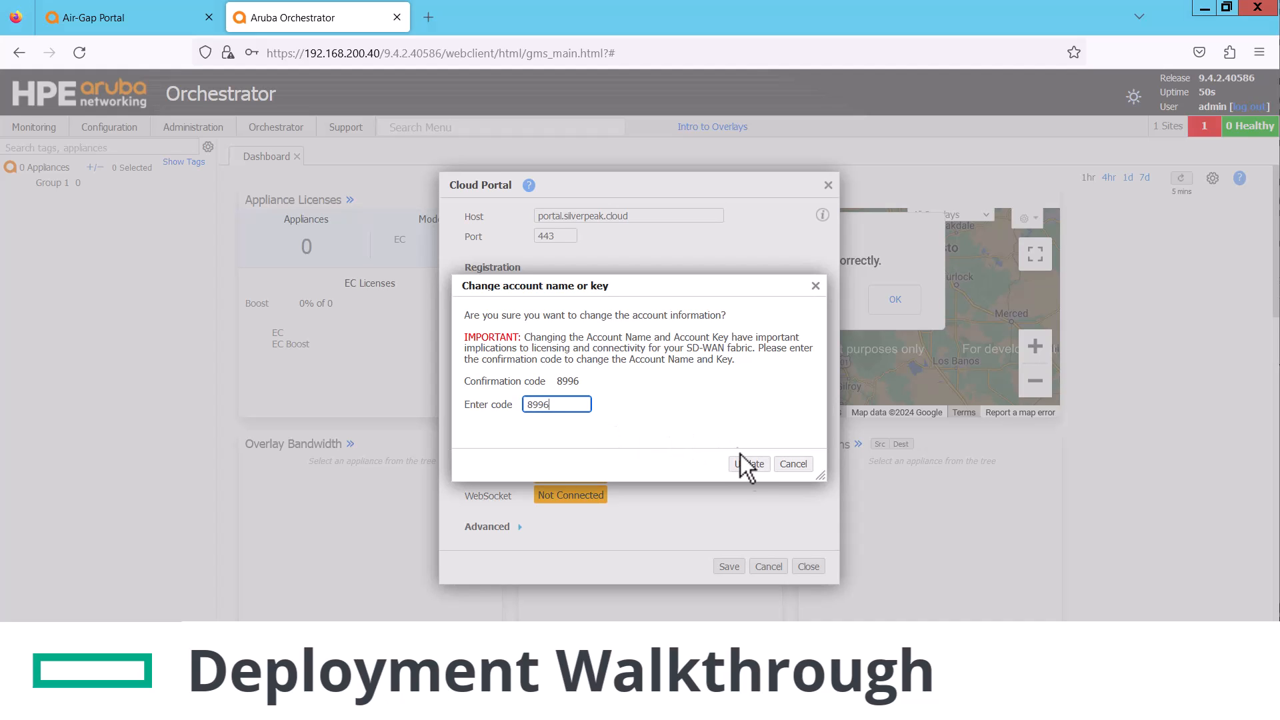
left_click(749, 464)
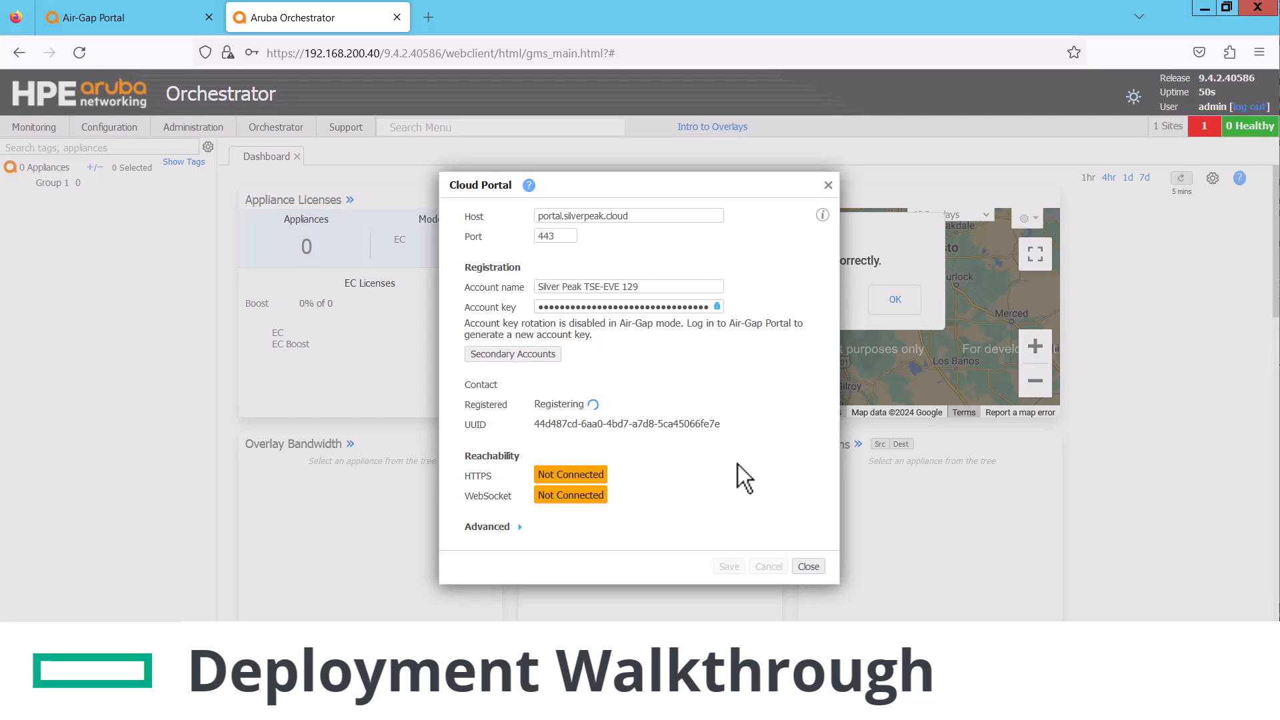
Close the Cloud Portal settings and decline the browser's saved-login update
left_click(809, 567)
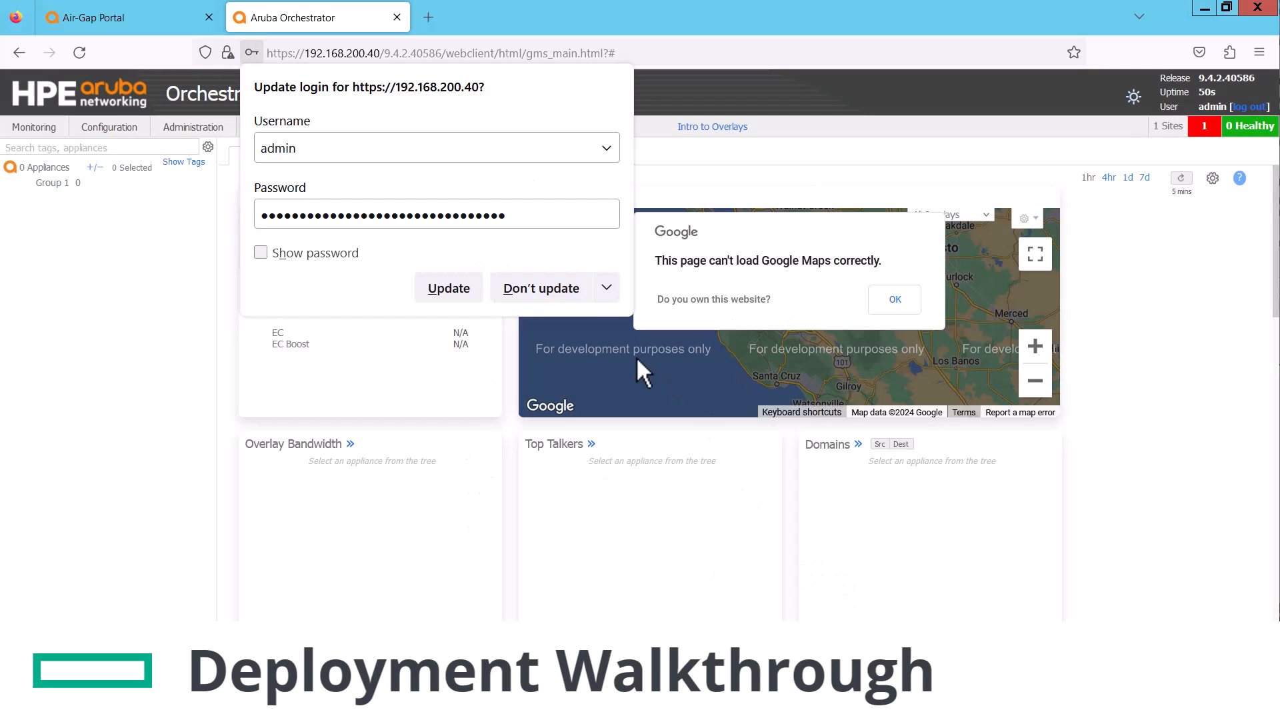
left_click(540, 288)
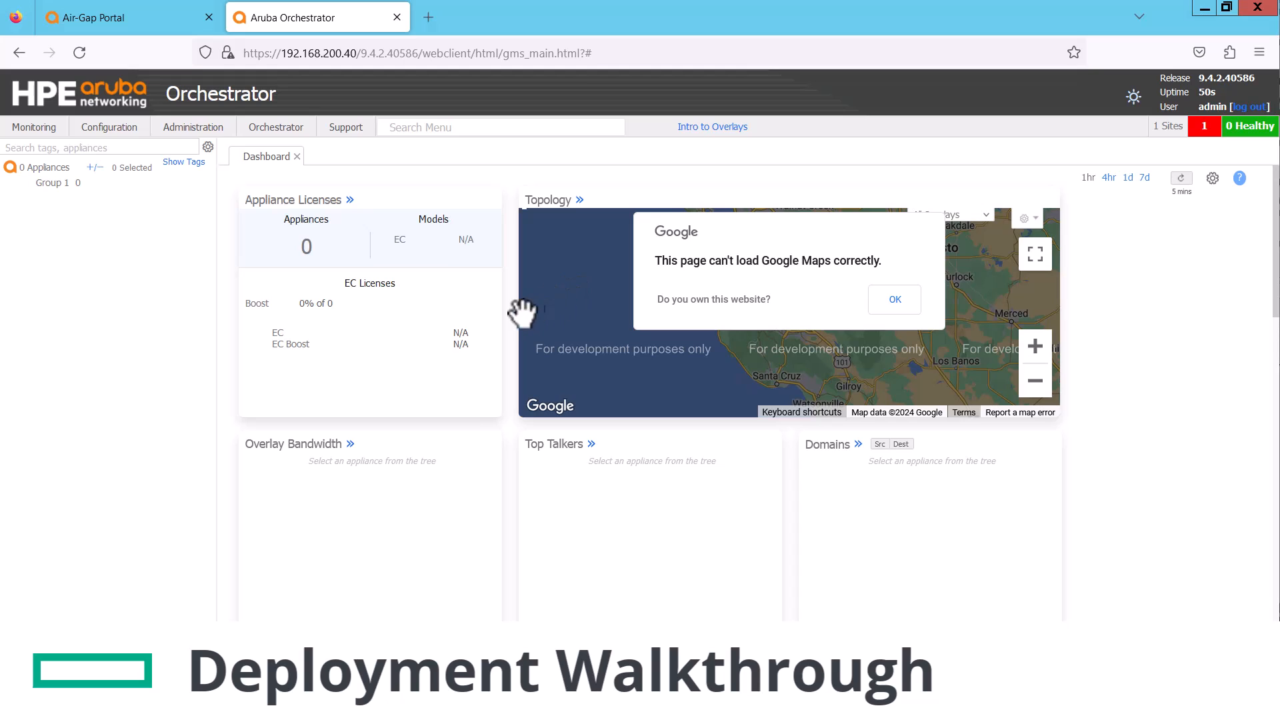
left_click(271, 128)
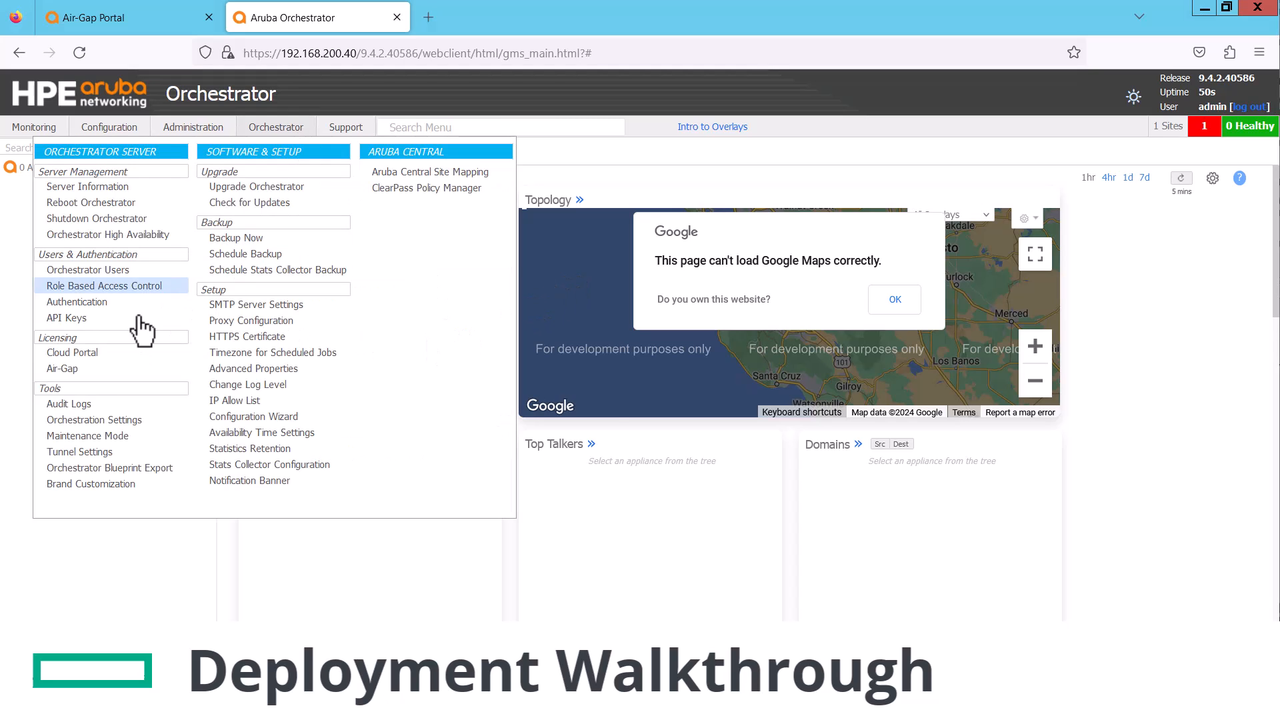
Reveal and copy the Orchestrator's Air-Gap registration key, then go to the Air-Gap Portal
left_click(79, 374)
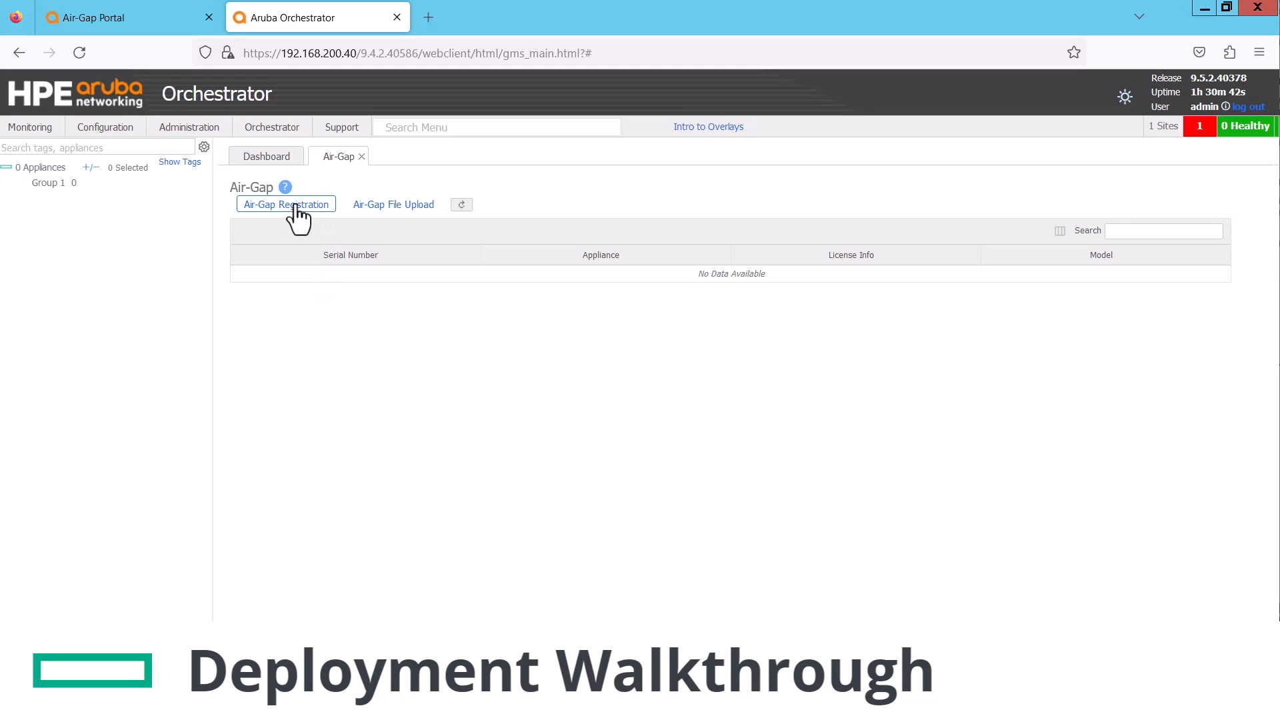
left_click(304, 207)
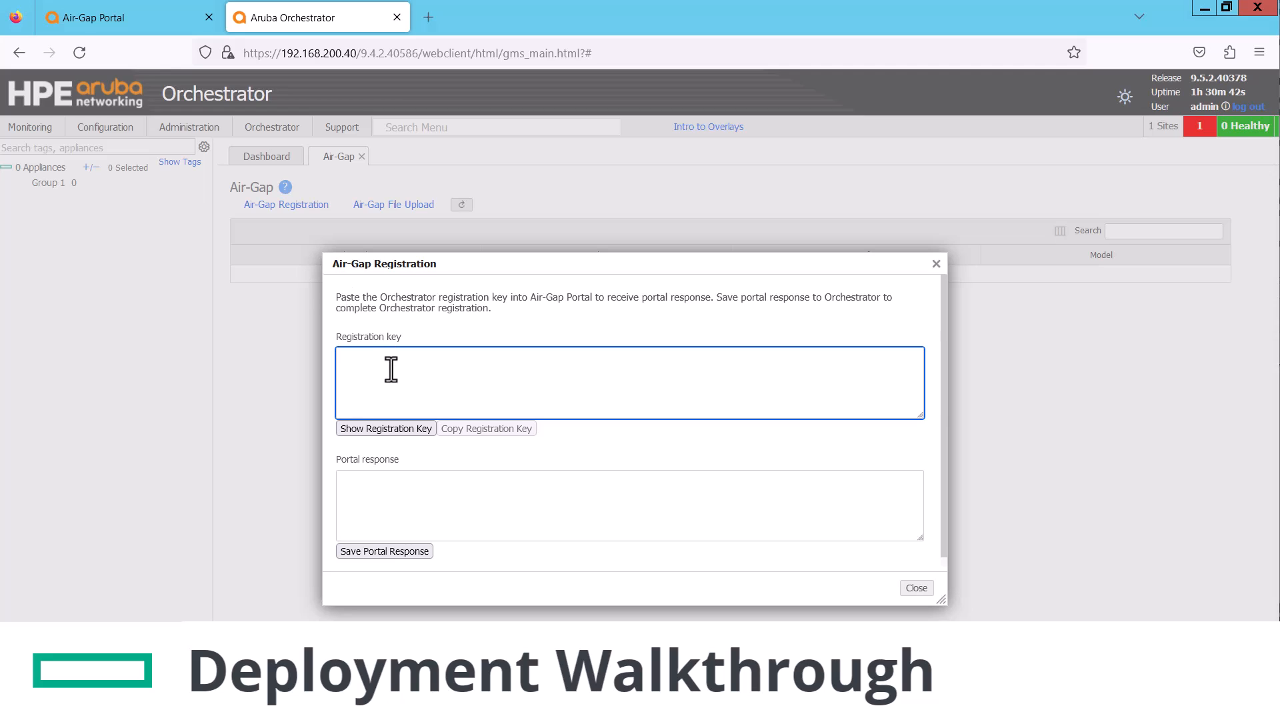
left_click(412, 430)
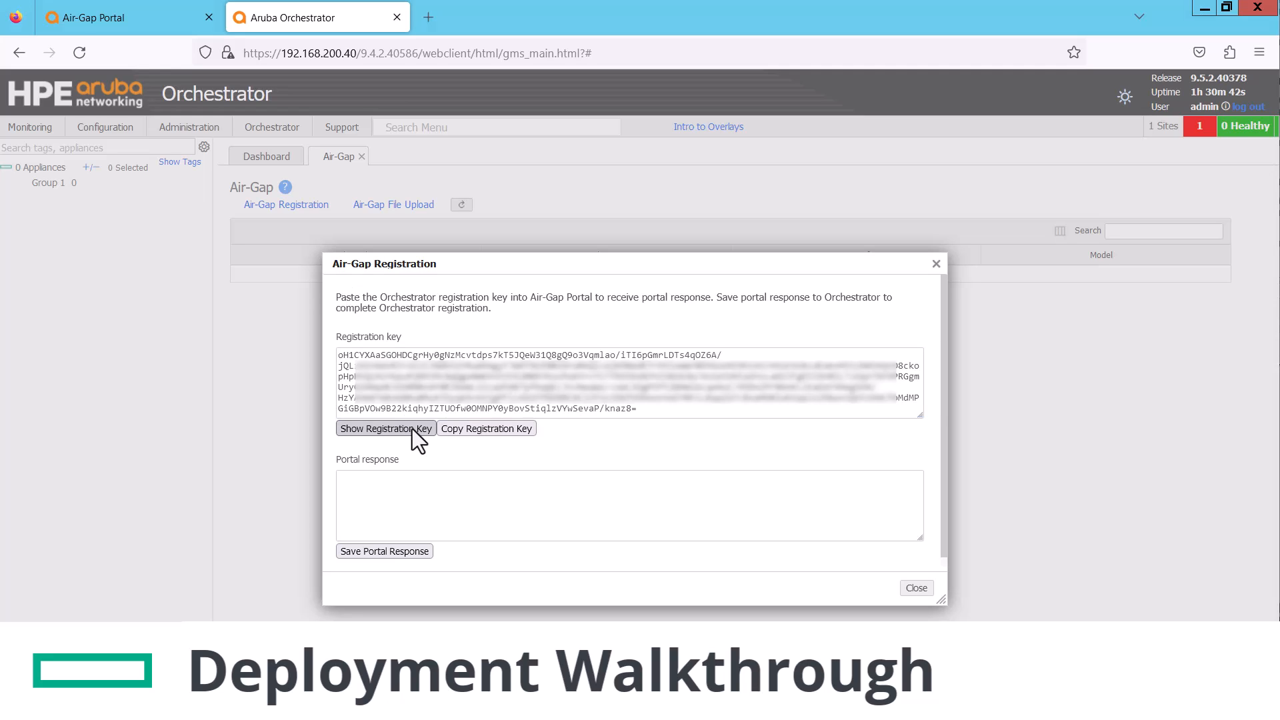
left_click(501, 429)
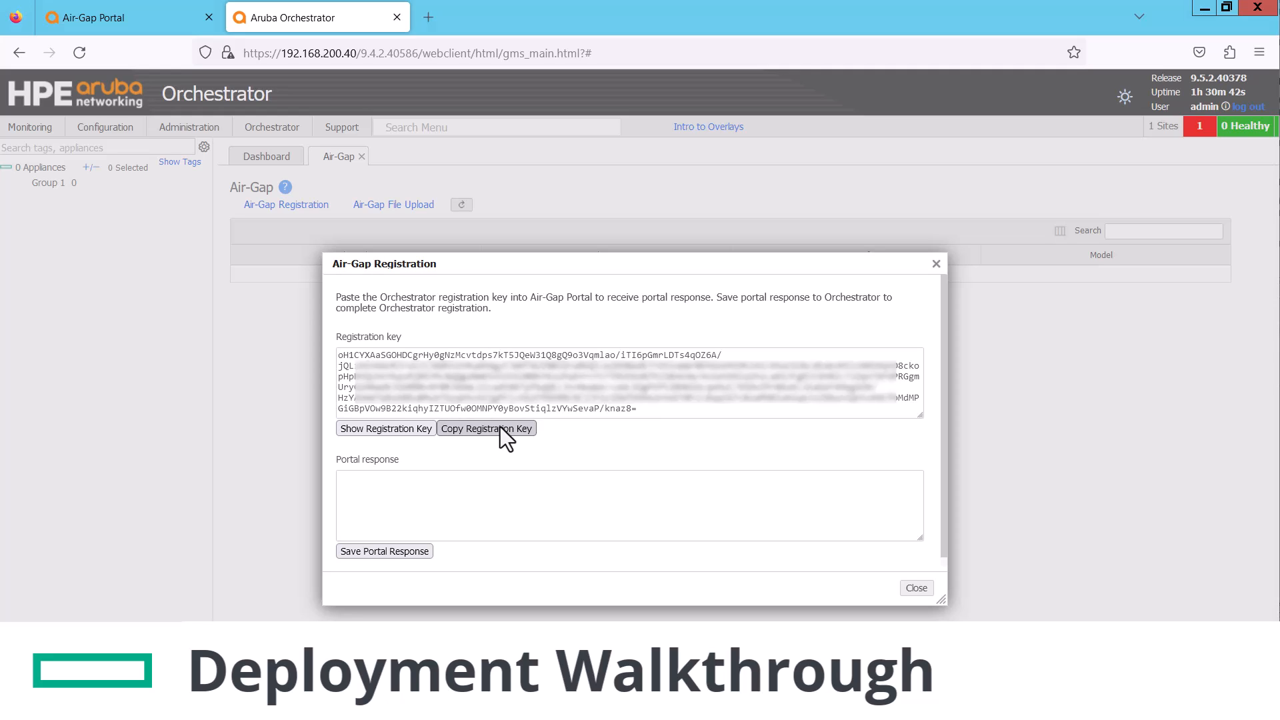
left_click(122, 28)
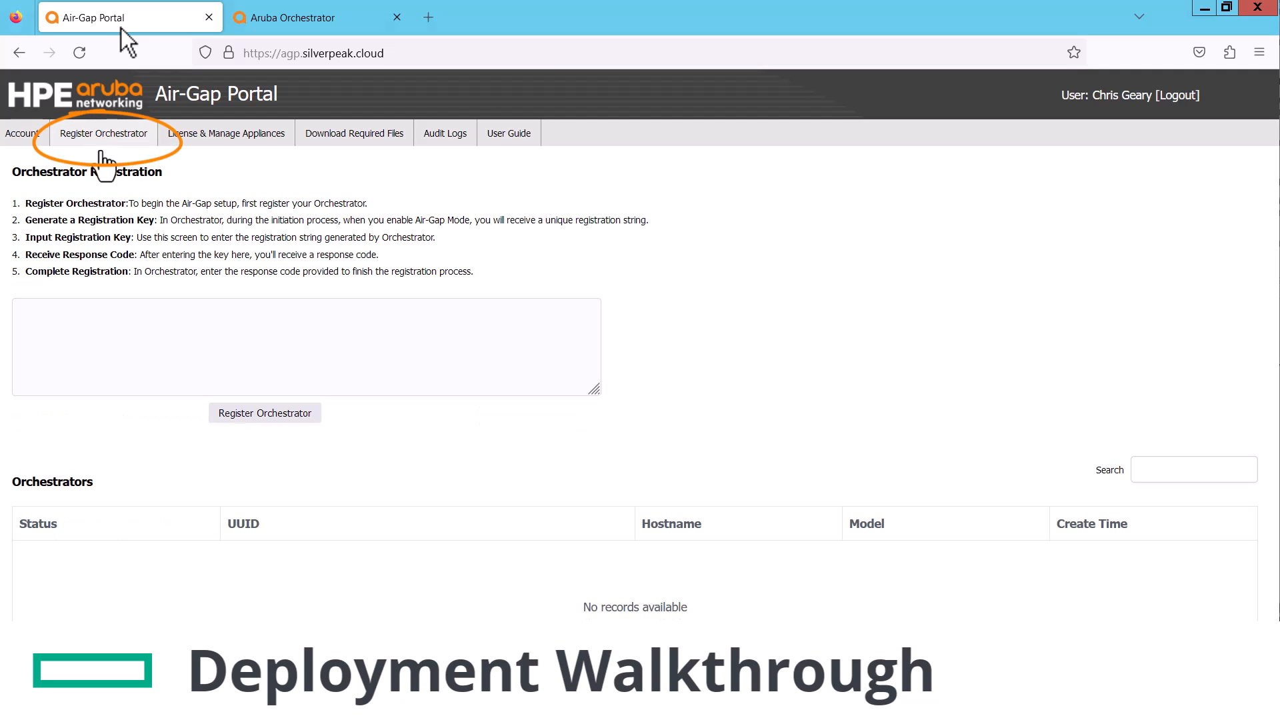
Paste the registration key into the Air-Gap Portal and register the Orchestrator
left_click(184, 316)
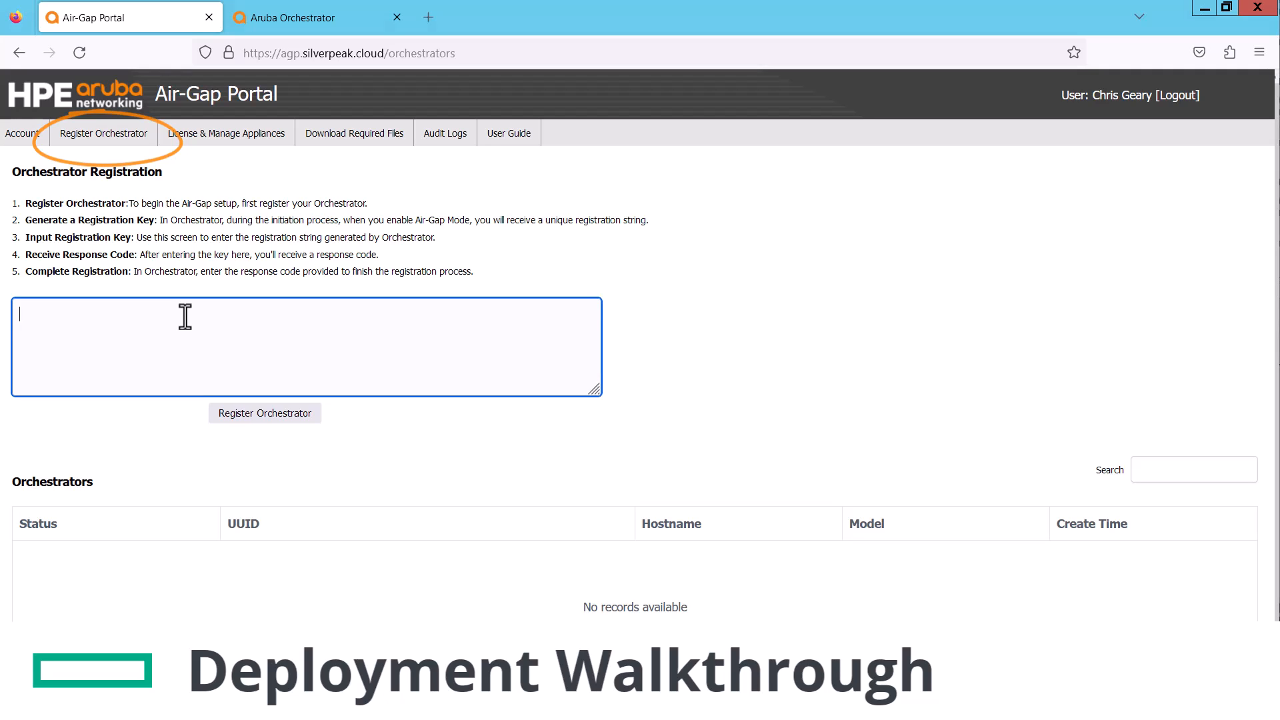
key("ctrl+v")
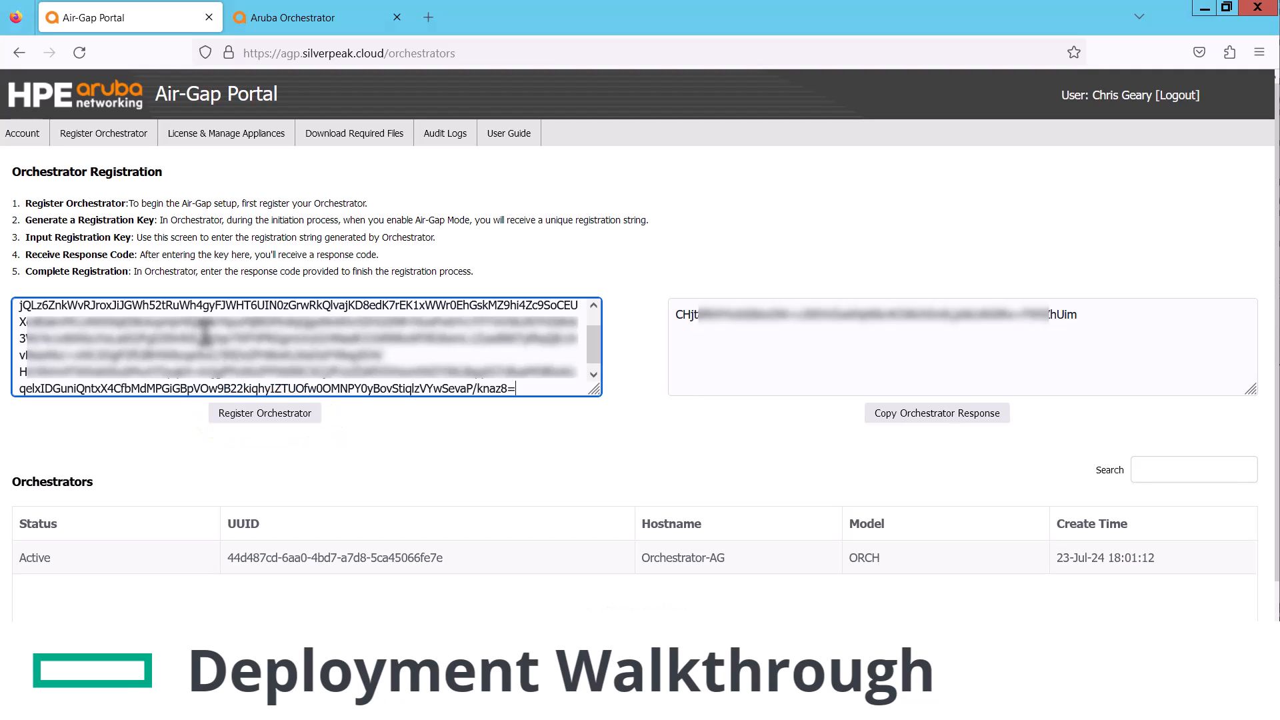
left_click(255, 418)
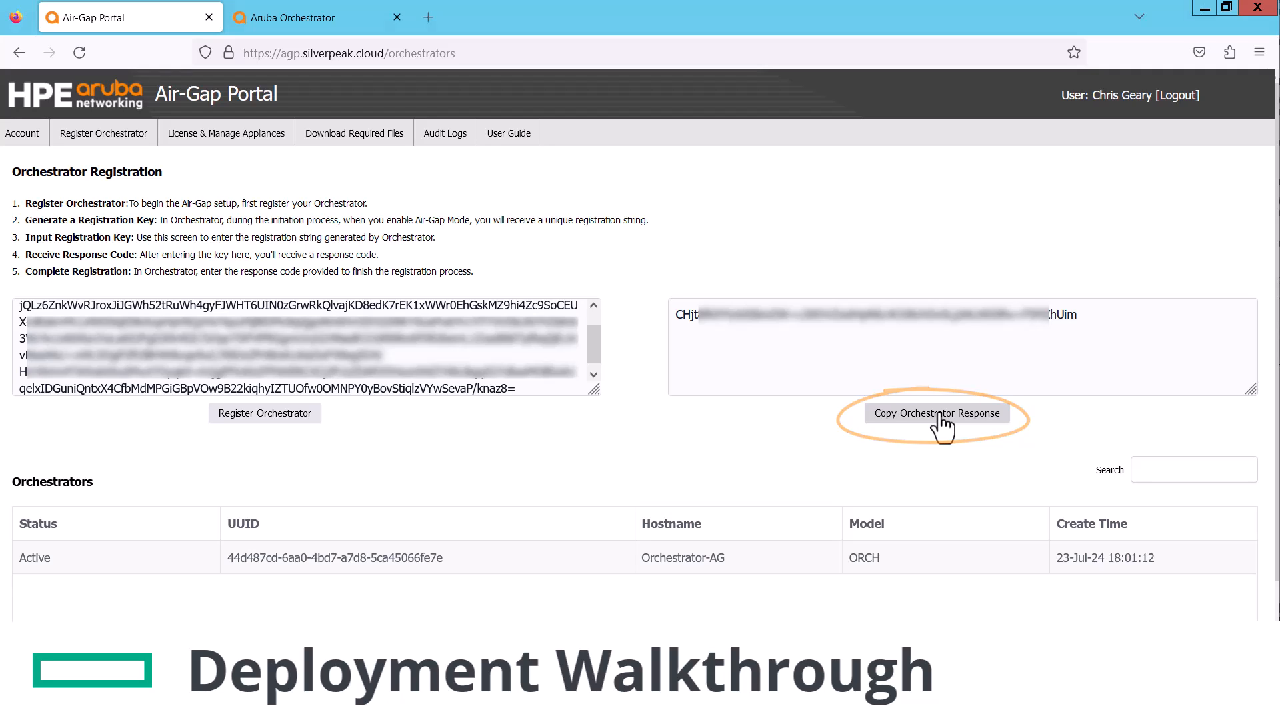
Paste the portal response into Orchestrator's Air-Gap Registration, save it, and close the dialog
left_click(332, 25)
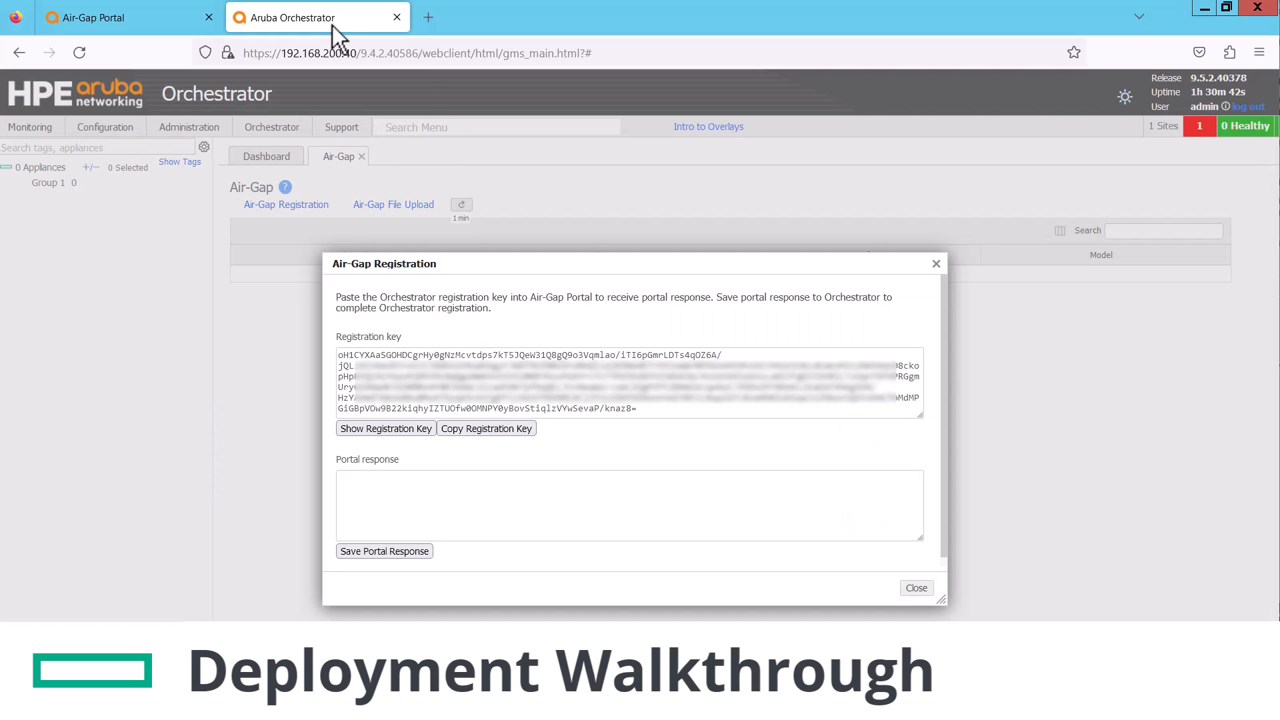
left_click(431, 489)
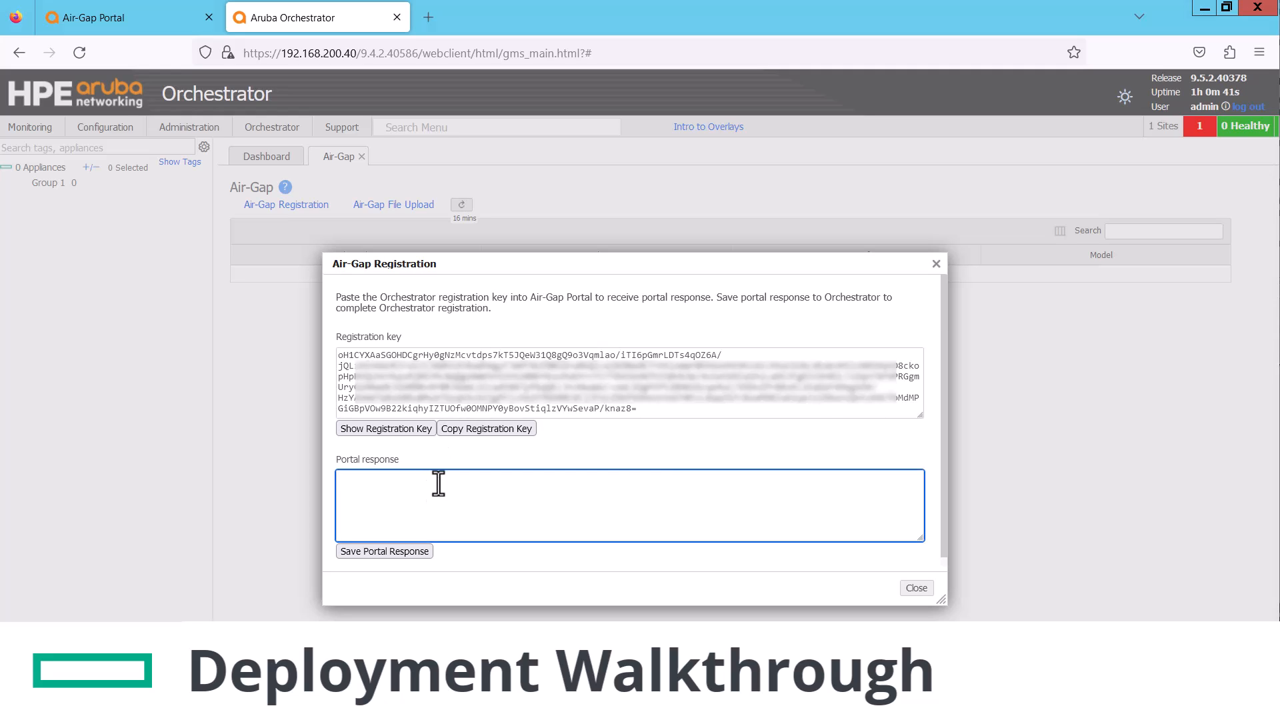
key("ctrl+v")
left_click(412, 554)
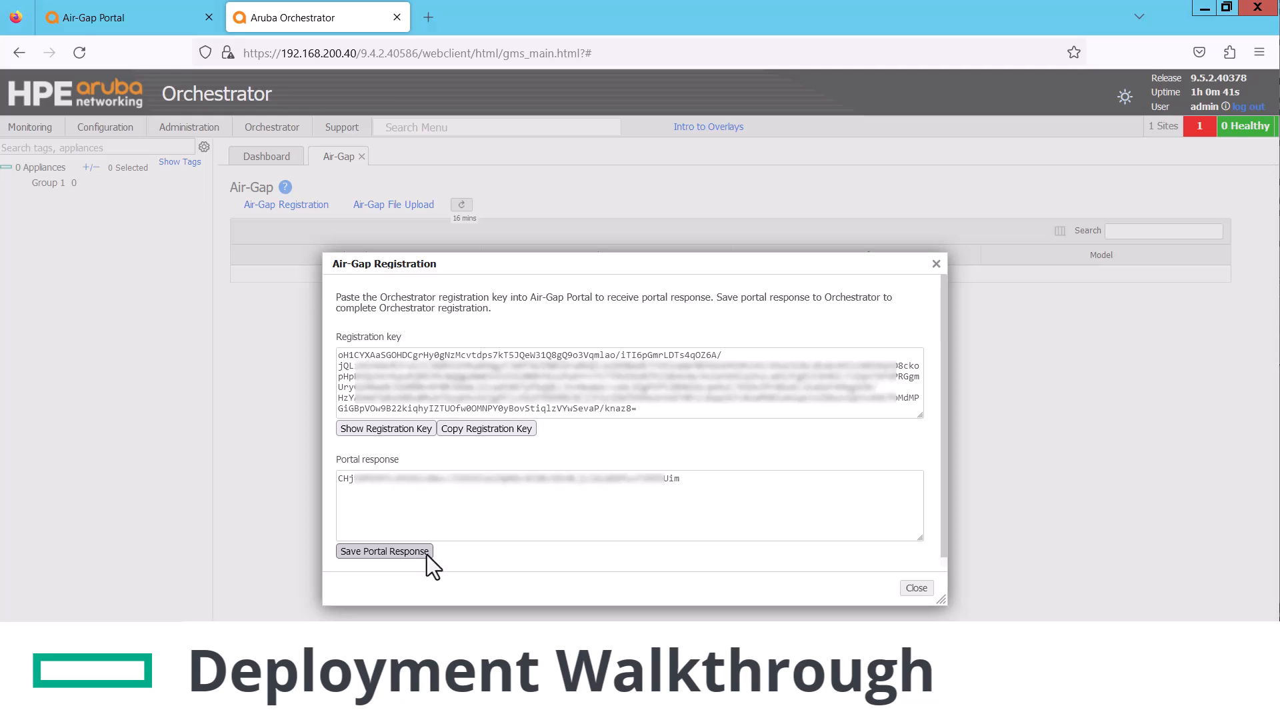
left_click(915, 588)
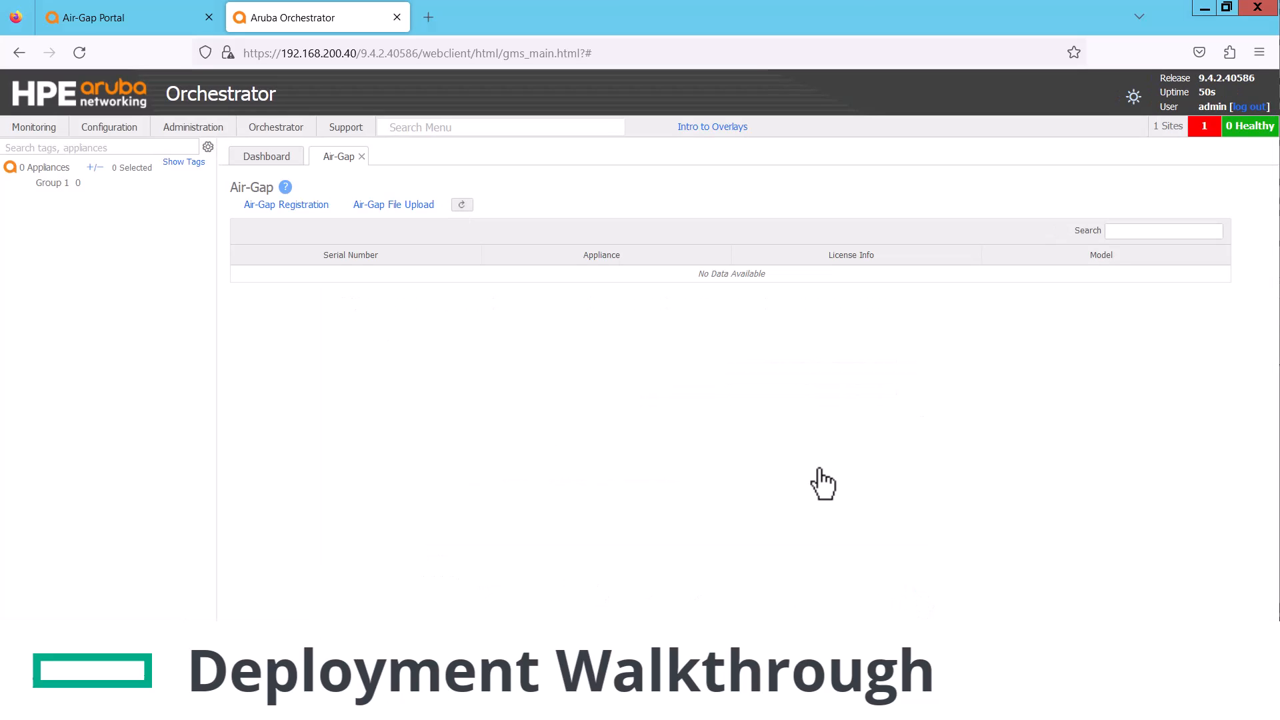
Add 2 more EC-V appliances from the Air-Gap Portal's License & Manage Appliances page
left_click(118, 25)
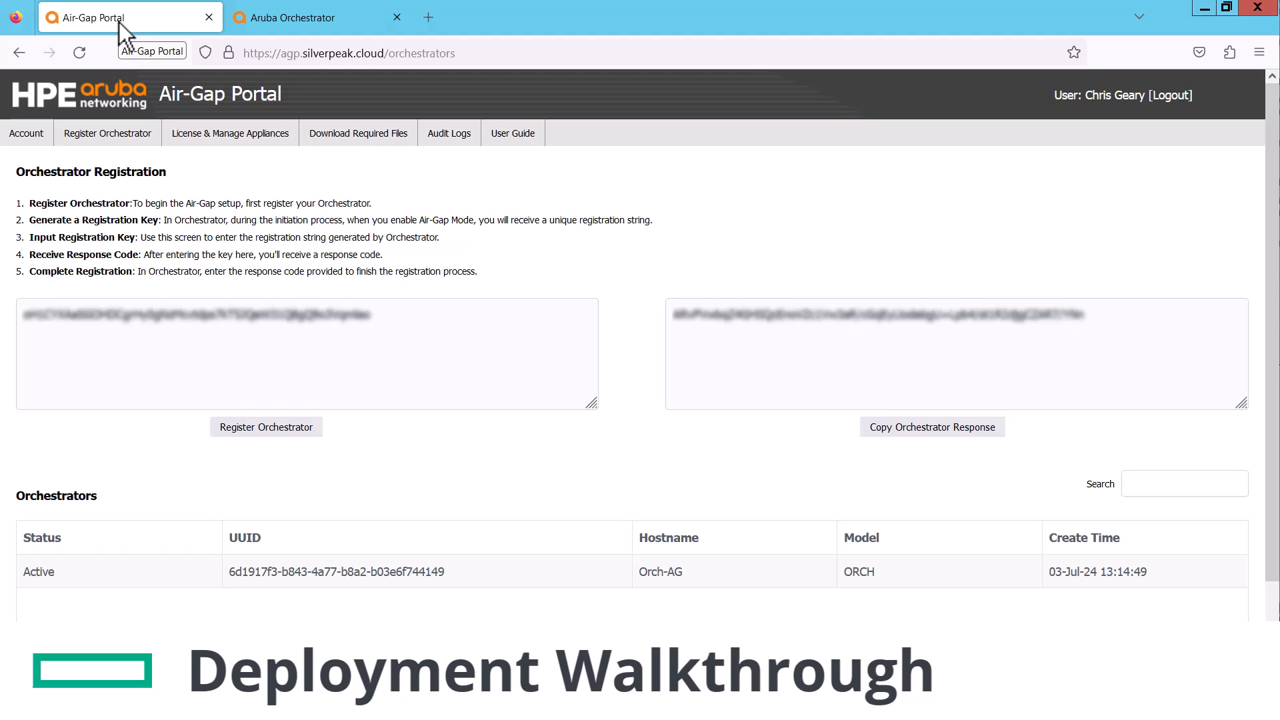
left_click(237, 137)
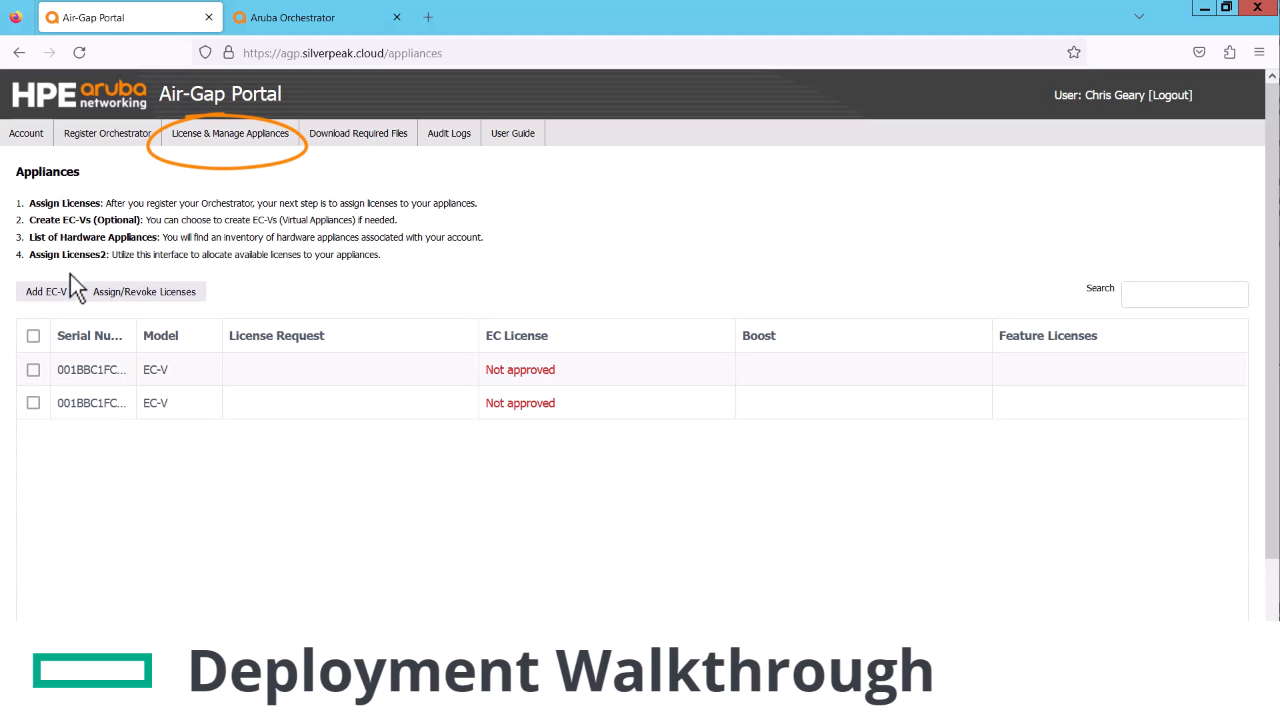
left_click(48, 292)
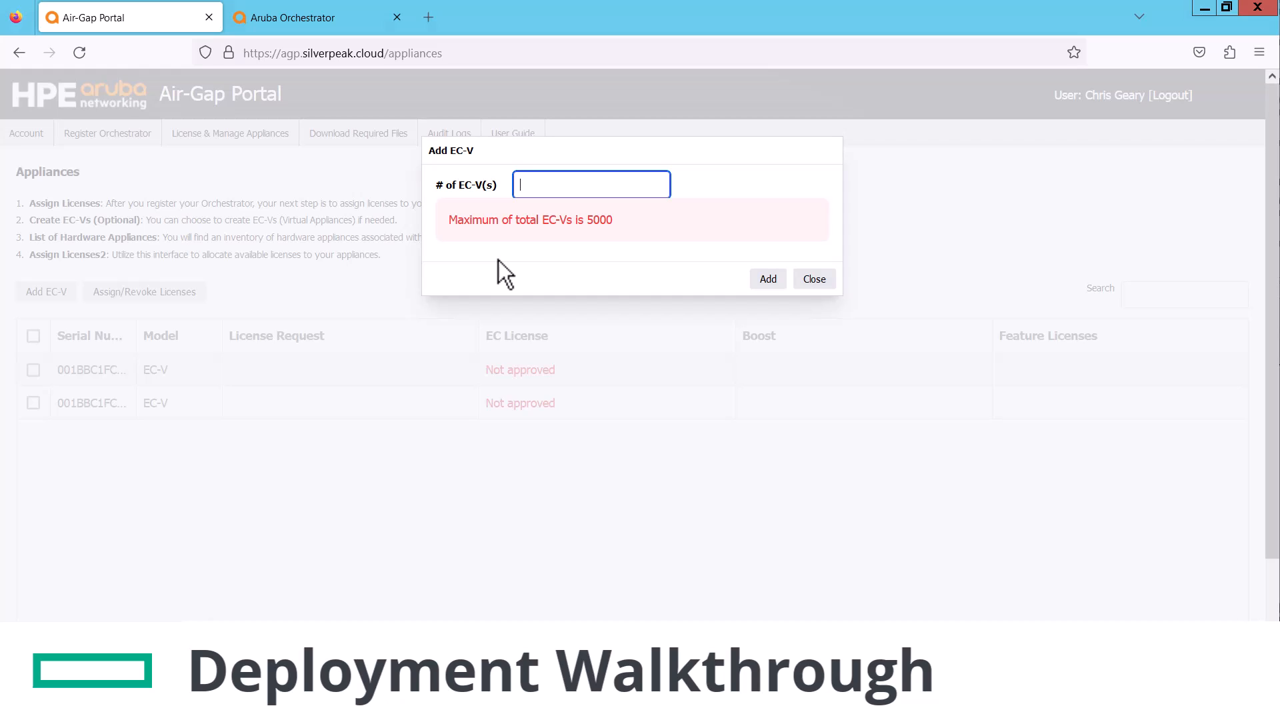
type("2")
left_click(771, 280)
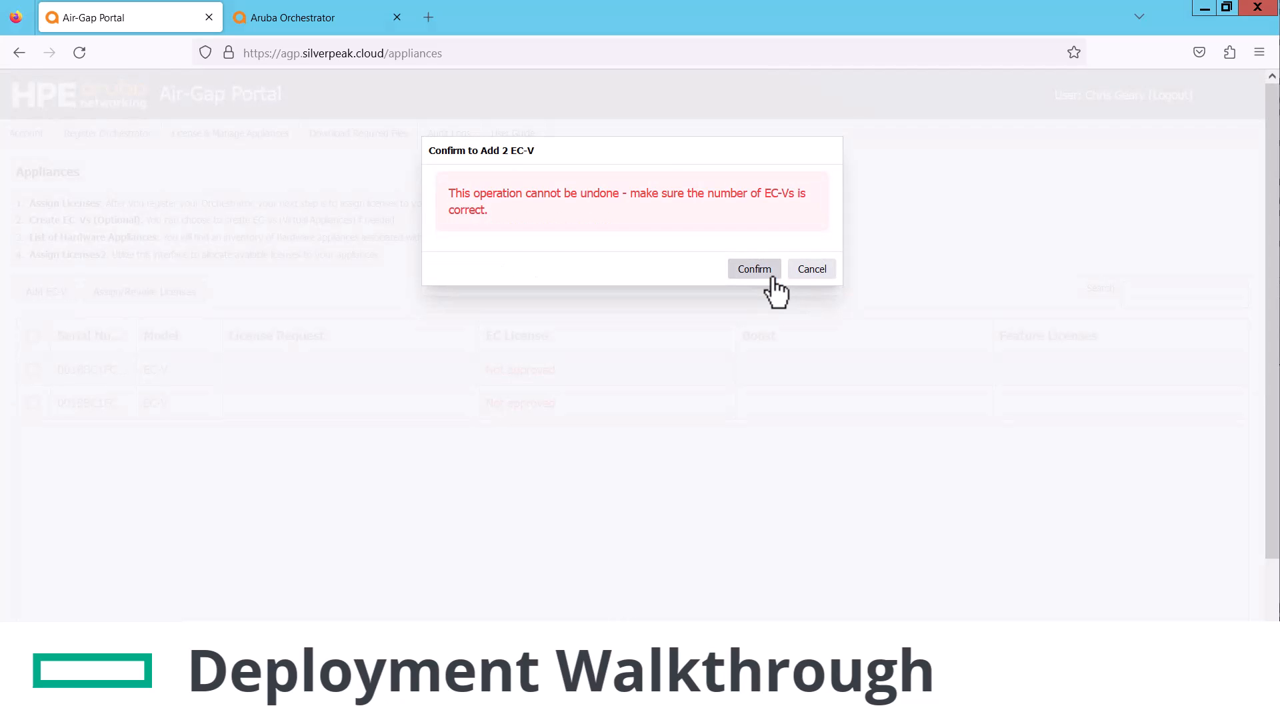
left_click(761, 267)
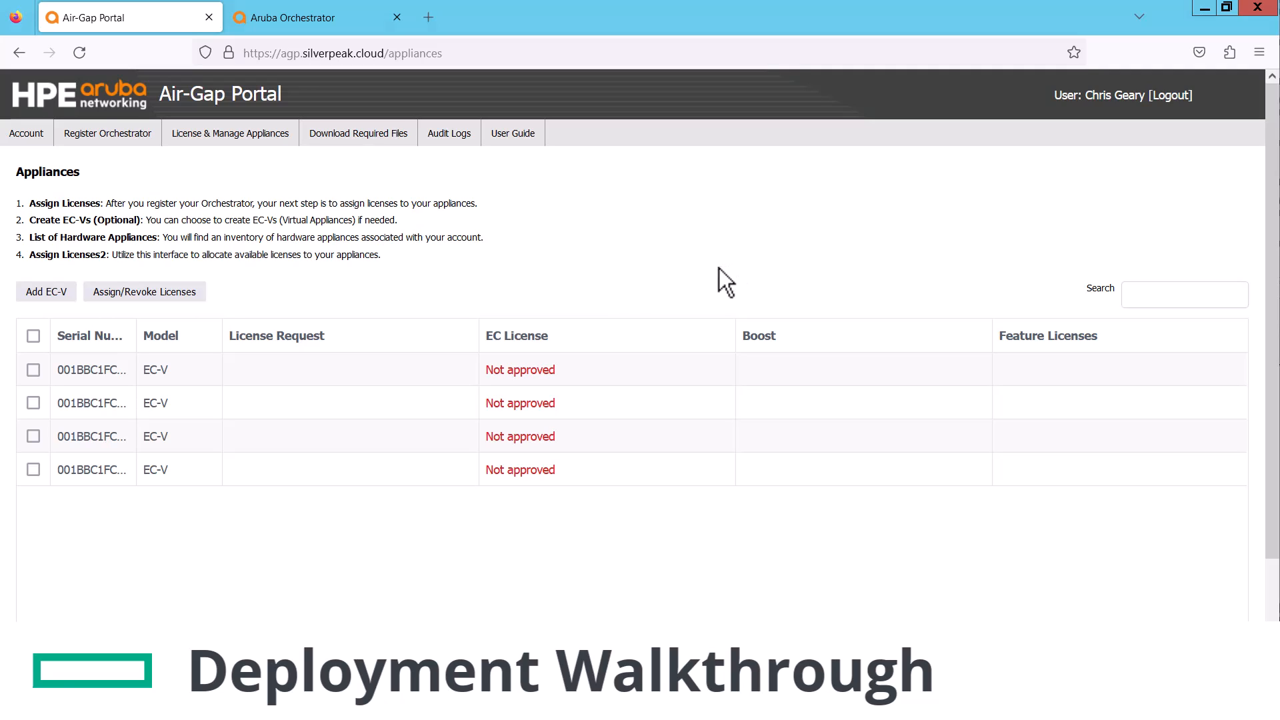
Assign an Unlimited EC license to the third and fourth EC-Vs, then go to Download Required Files
left_click(33, 436)
left_click(34, 470)
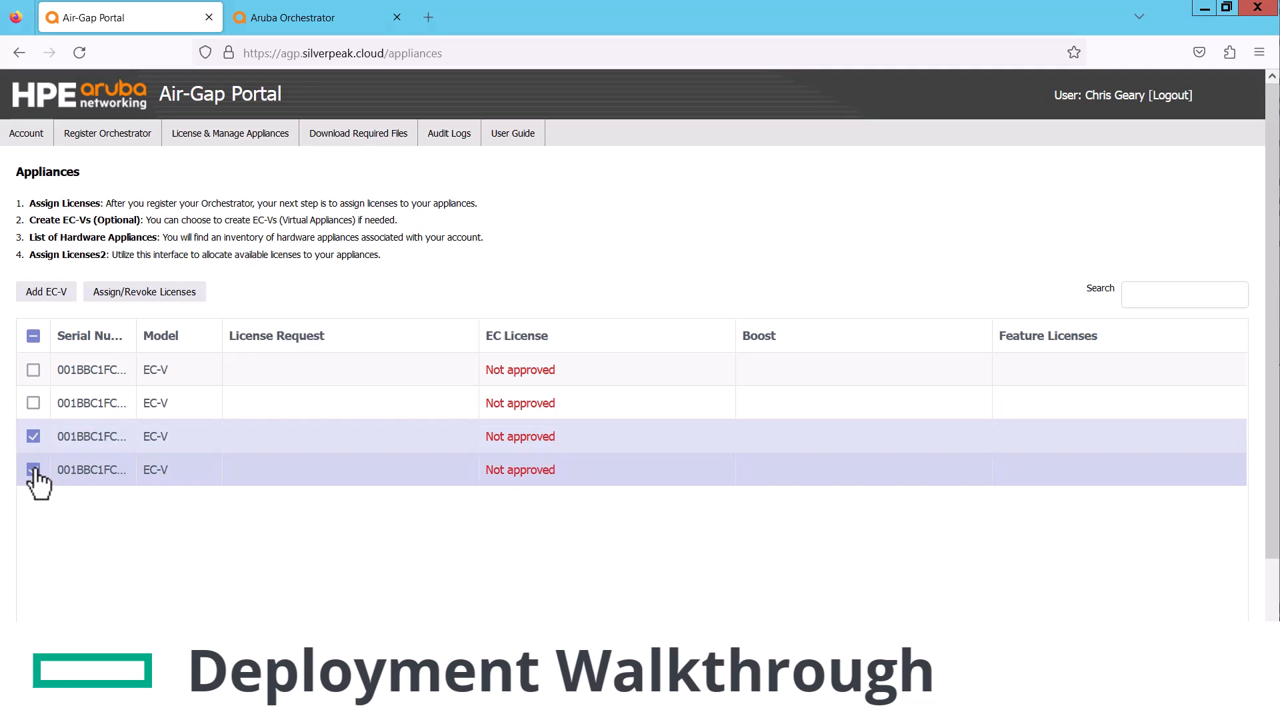
left_click(164, 304)
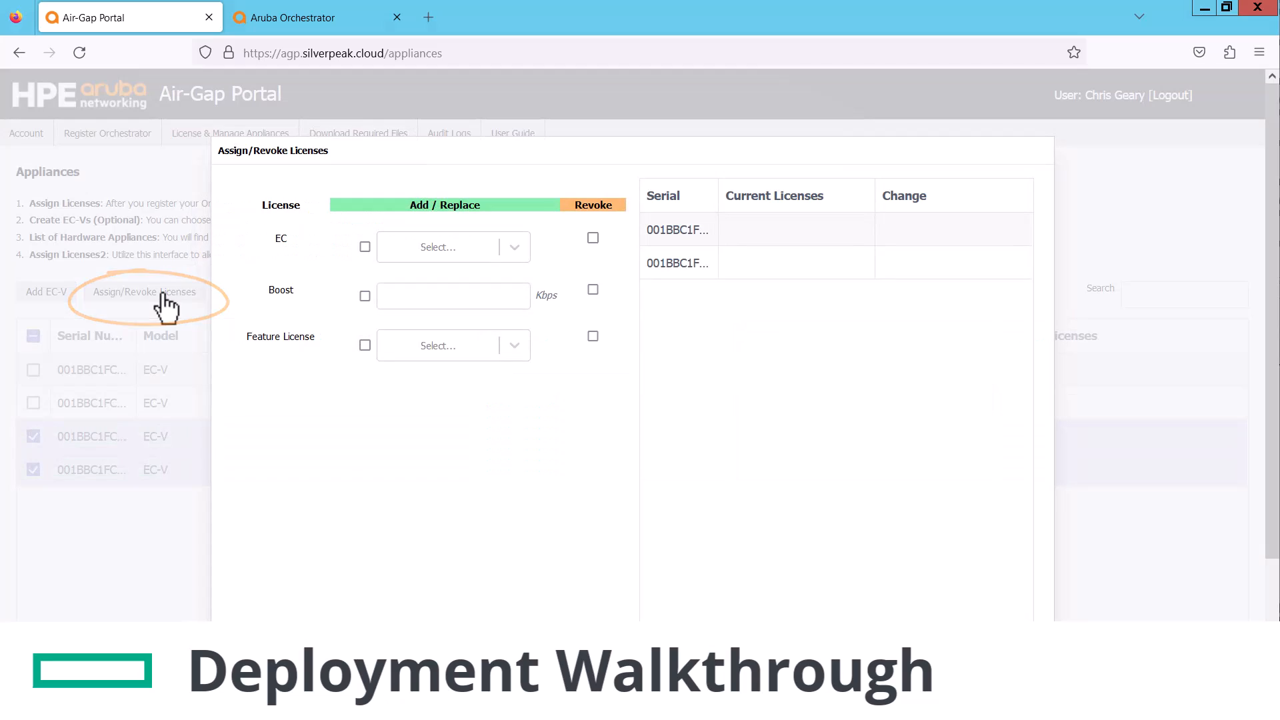
left_click(365, 247)
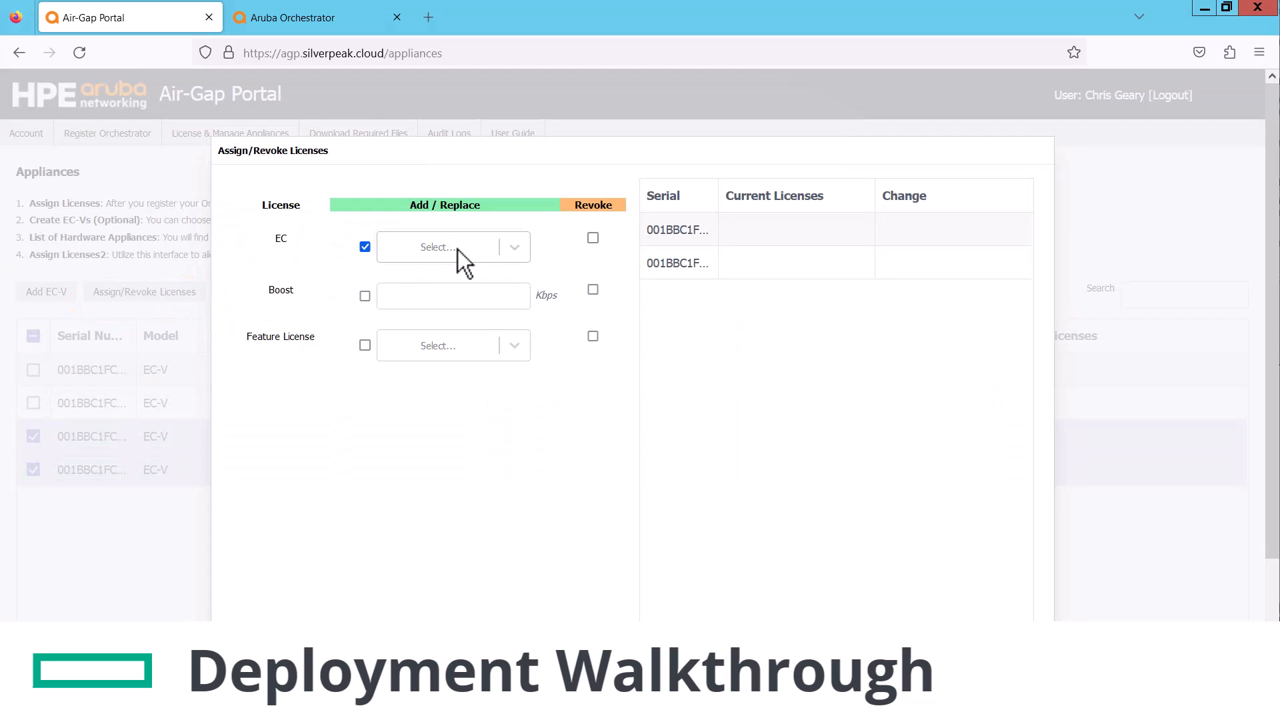
left_click(520, 247)
left_click(473, 288)
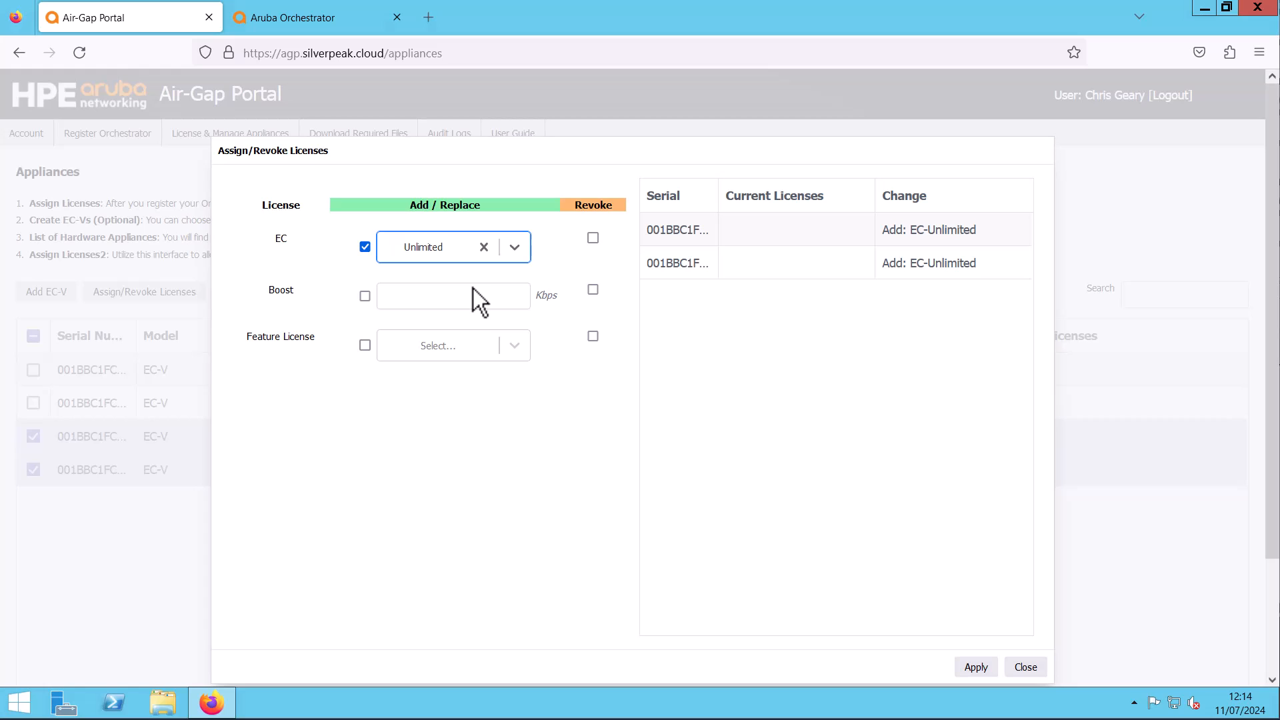
left_click(974, 667)
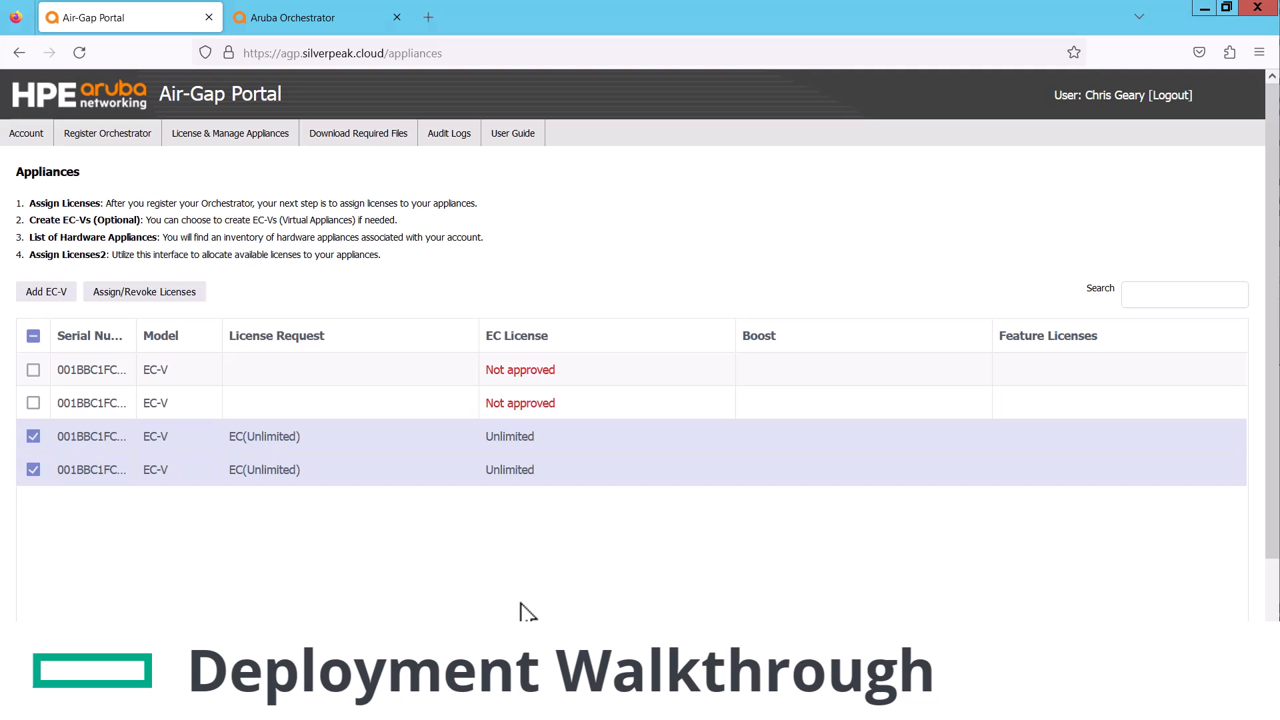
left_click(357, 137)
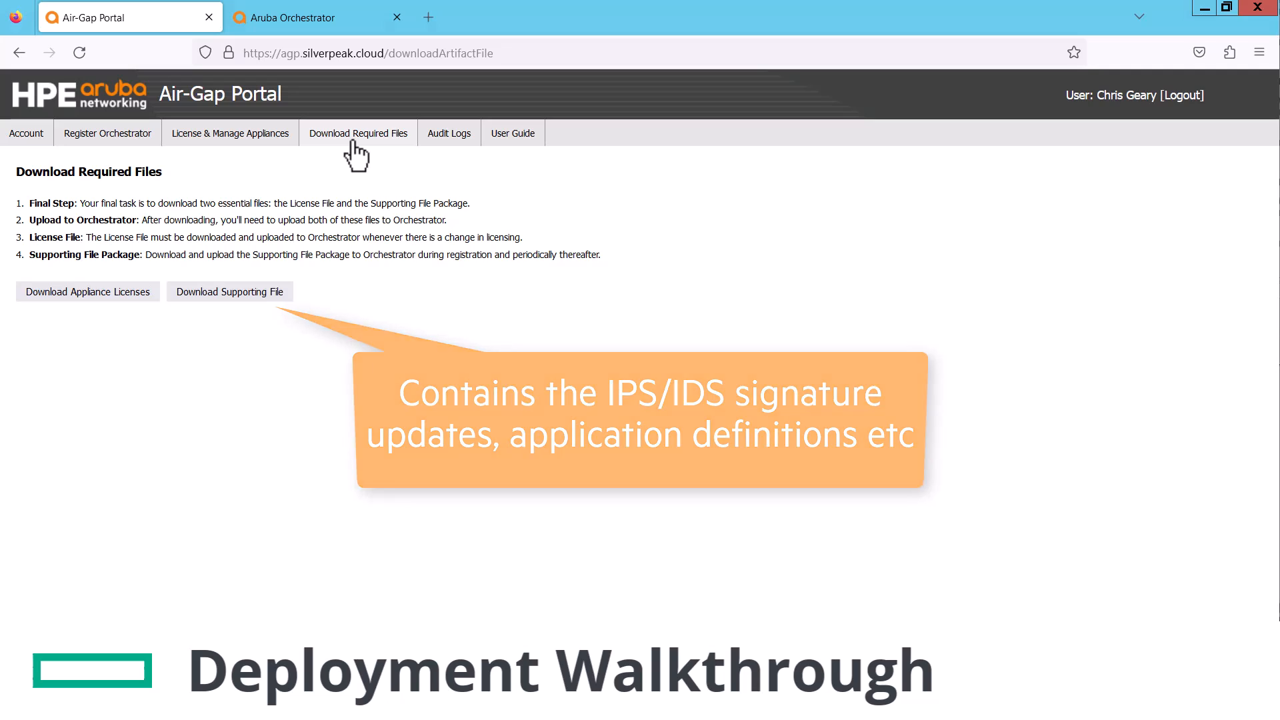
Download Appliance_Licenses_07_11_2024.txt and Supporting_File_Package_07_11_2024.zip
left_click(121, 289)
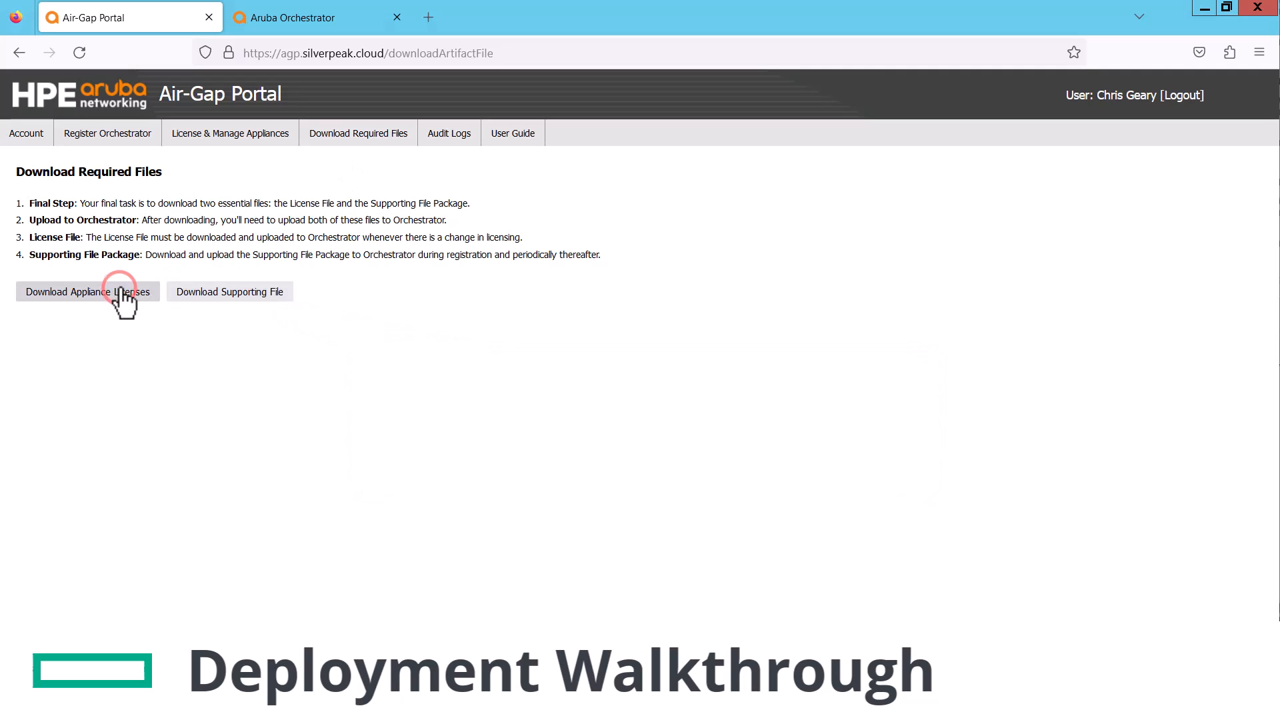
left_click(252, 289)
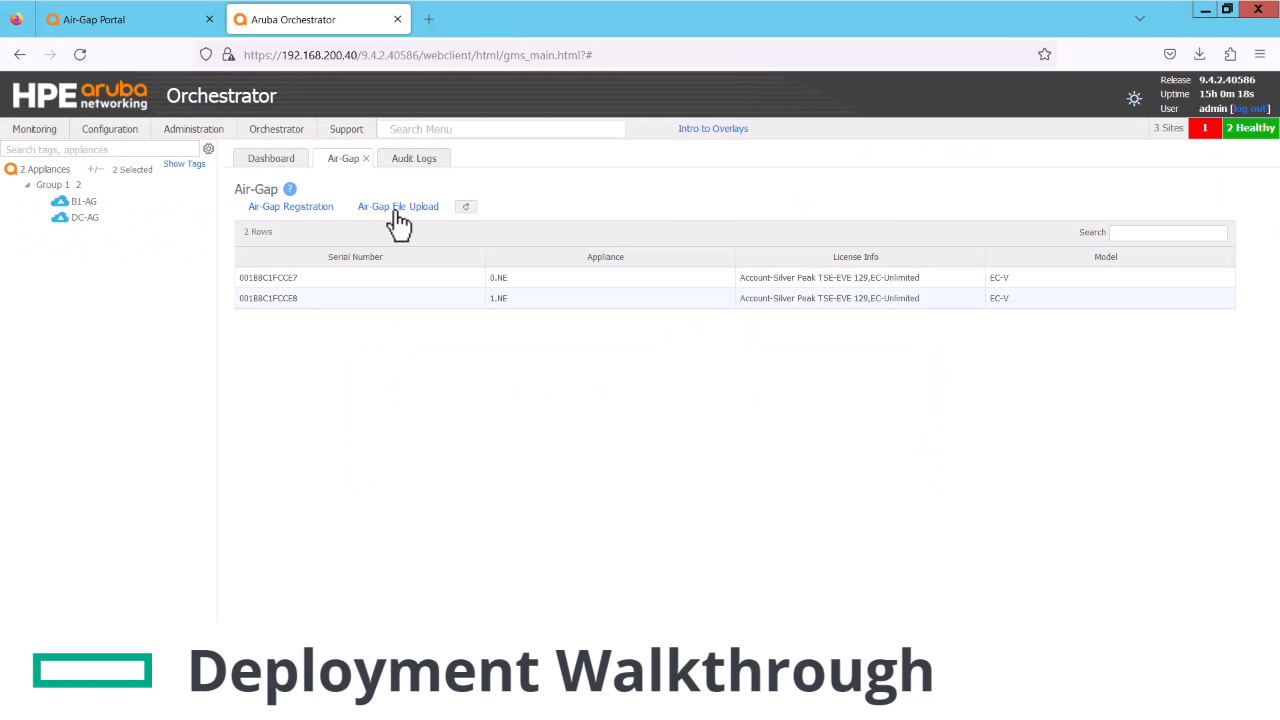
Upload Appliance_Licenses_07_24_2024(2).txt and Supporting_File_Package_07_23_2024(2).zip through Air-Gap File Upload
left_click(396, 208)
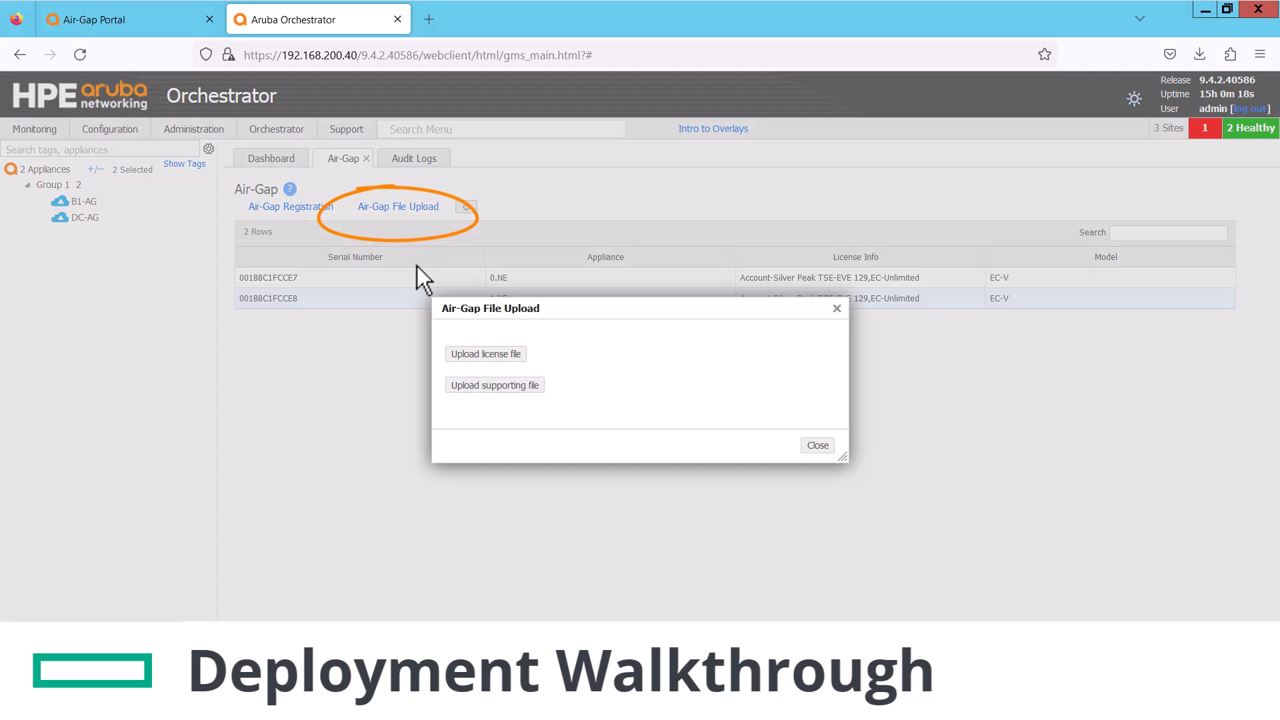
left_click(499, 356)
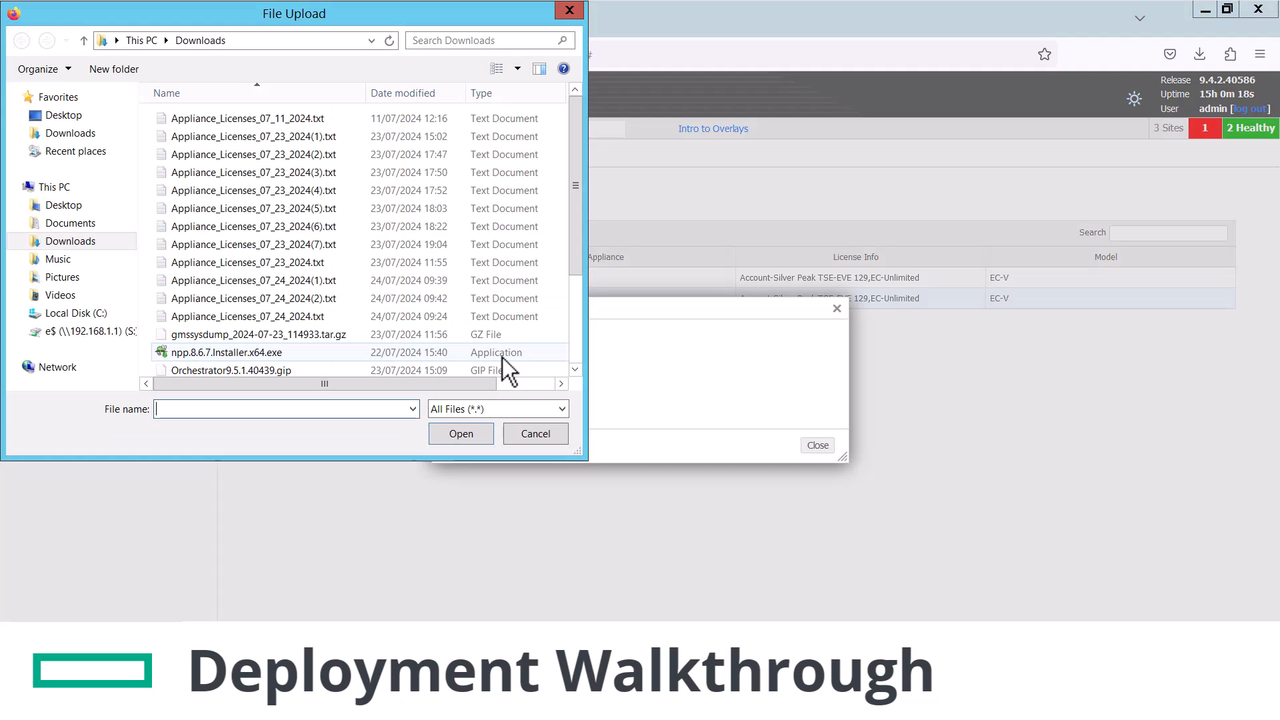
double_click(375, 298)
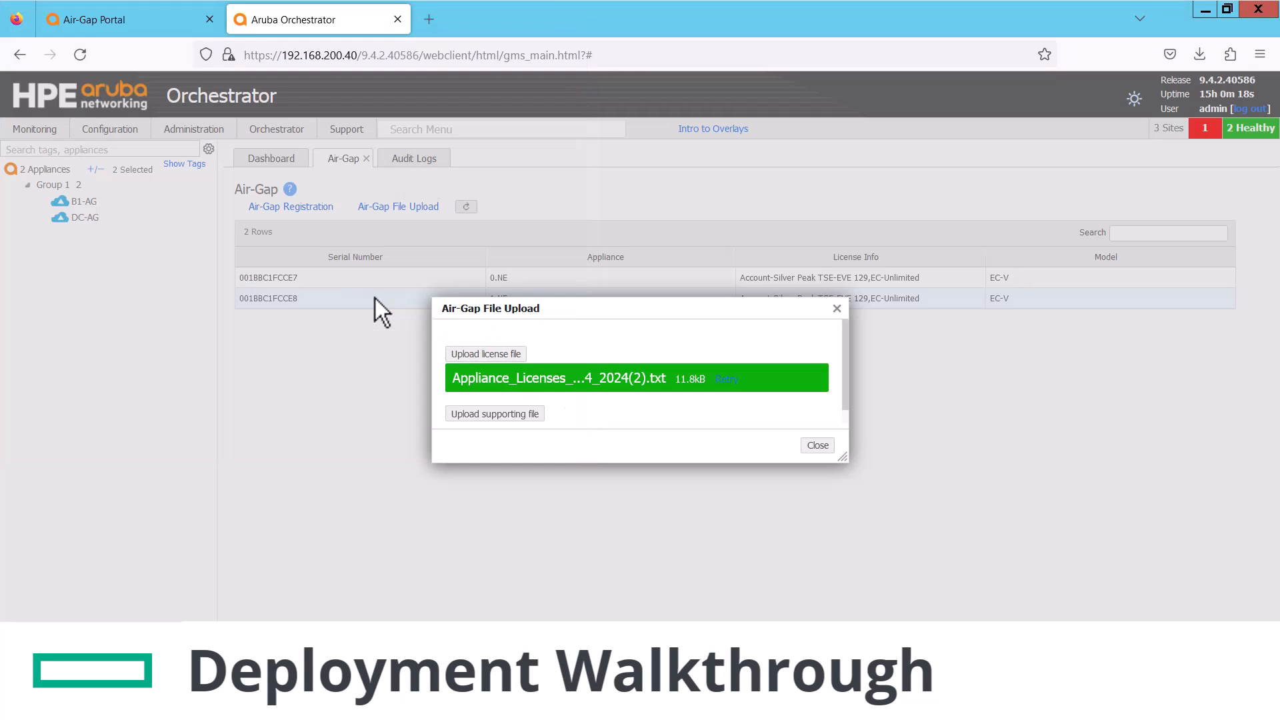
left_click(527, 417)
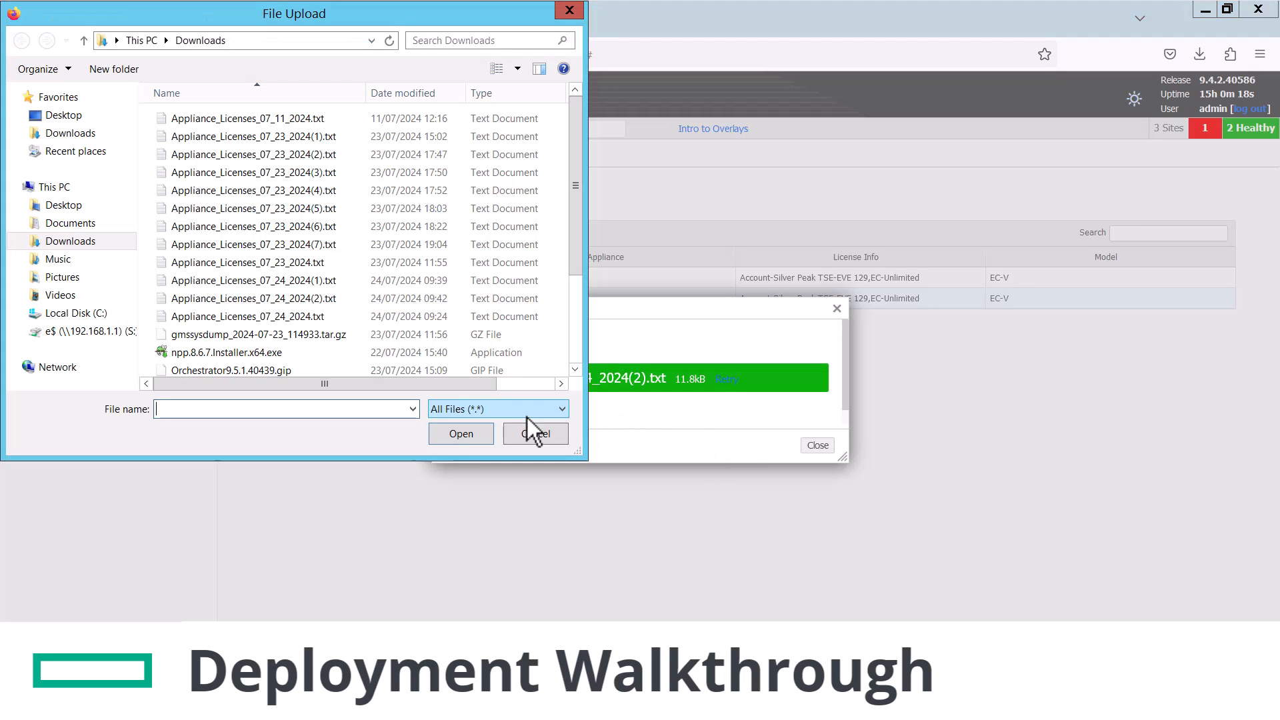
left_click(575, 347)
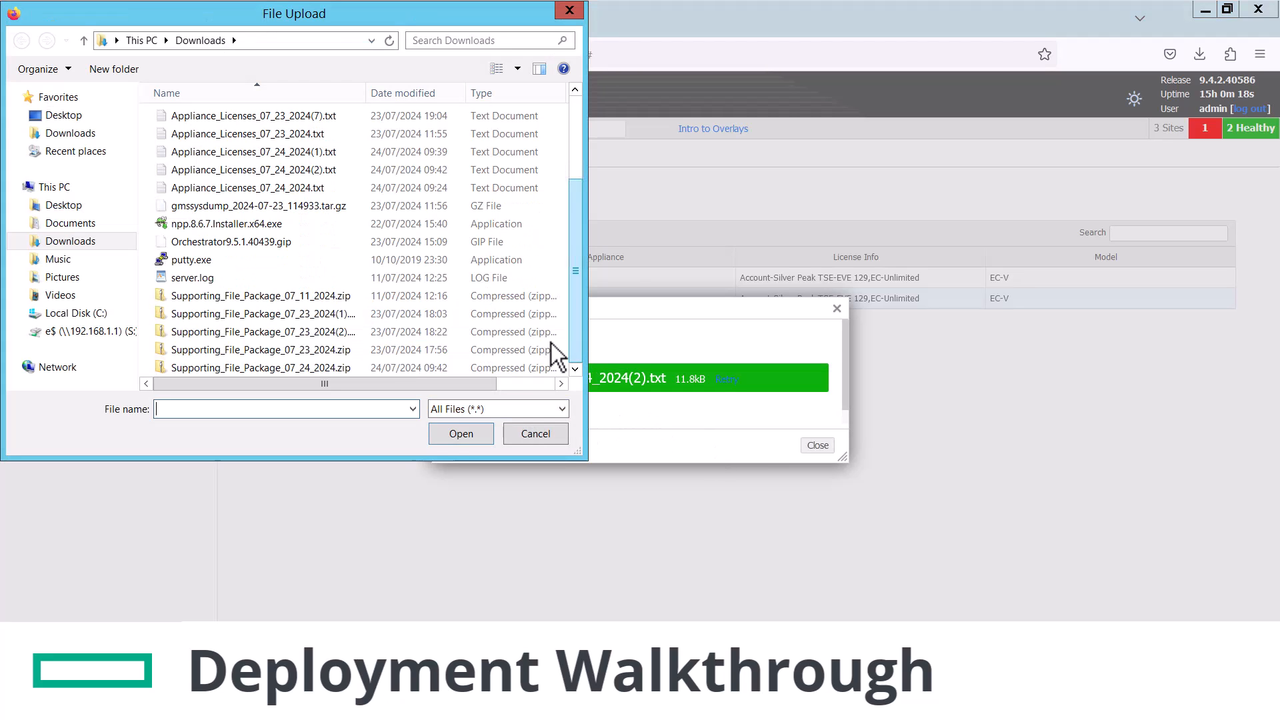
left_click(365, 333)
double_click(364, 335)
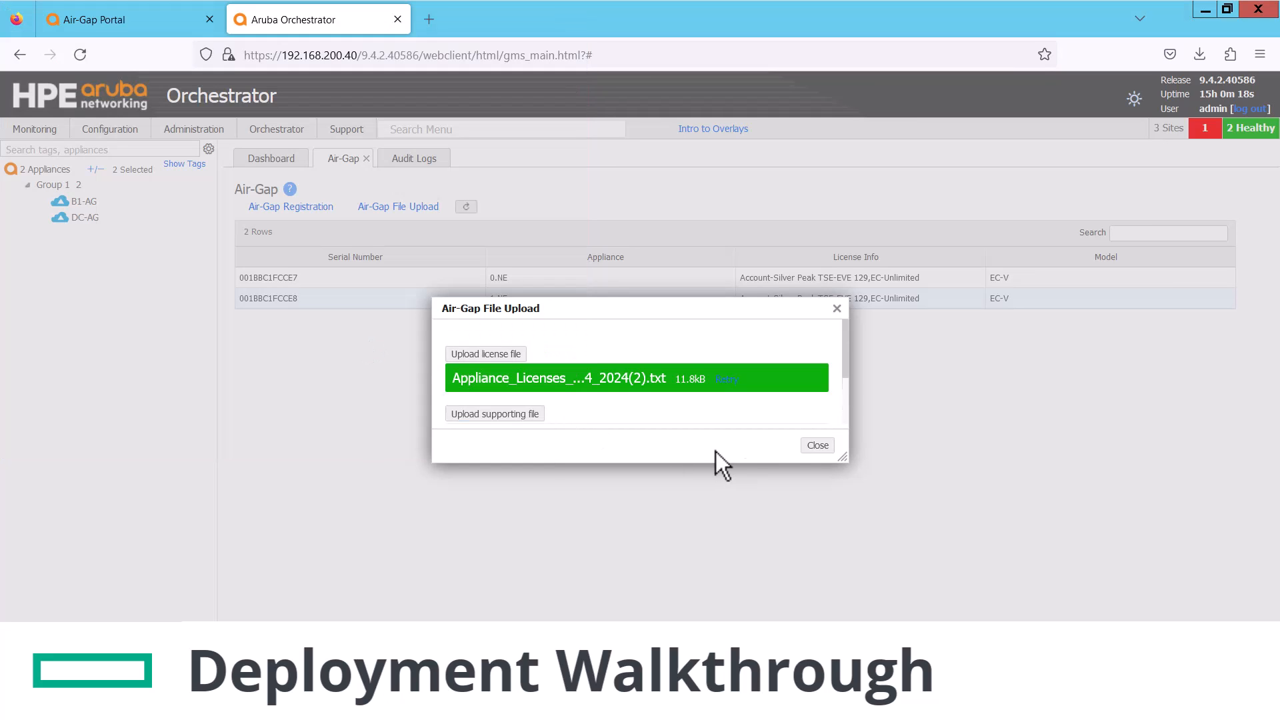
left_click_drag(841, 456, 907, 505)
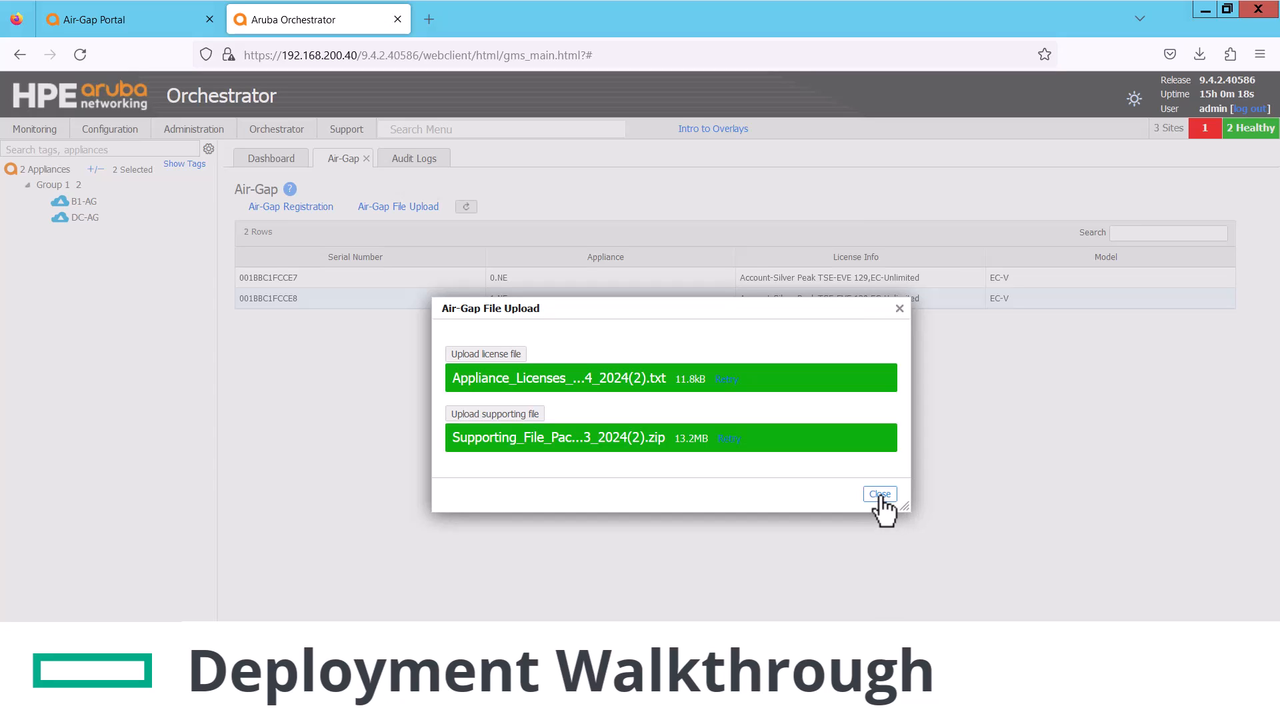
left_click(880, 494)
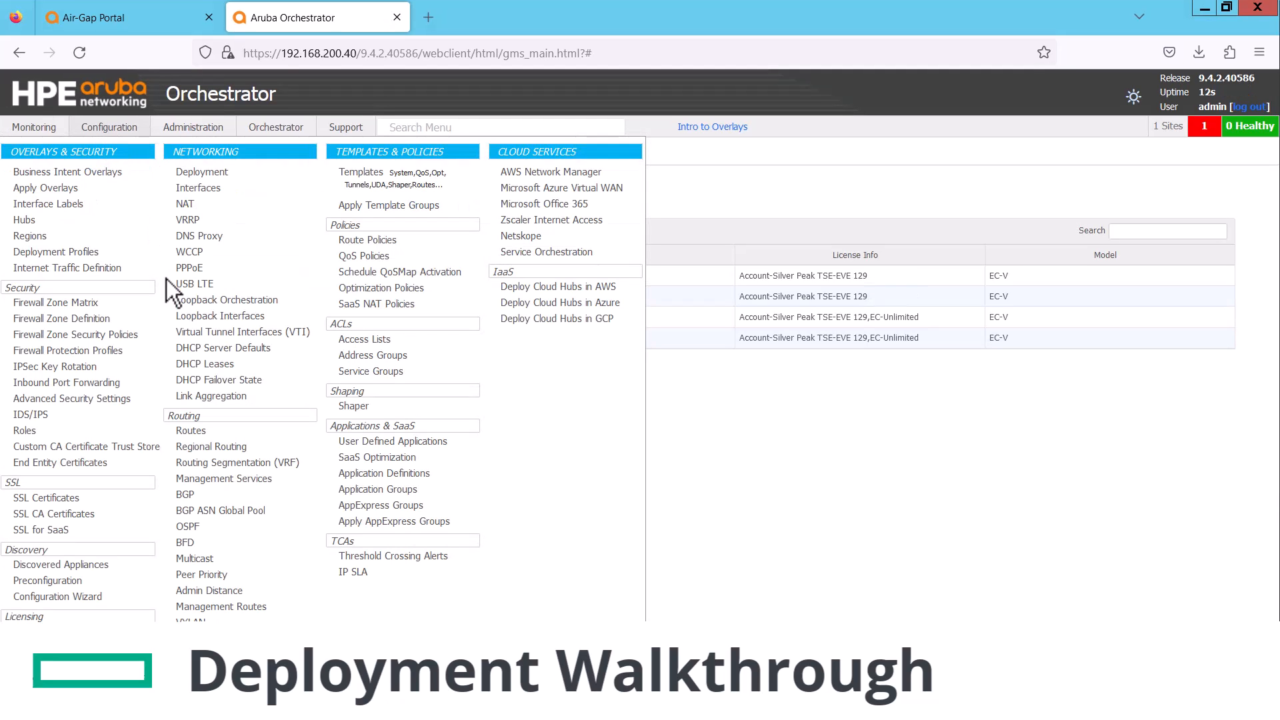
Disable Orchestrator/Stats Collector and Cloud Portal certificate verification and apply the changes
left_click(103, 399)
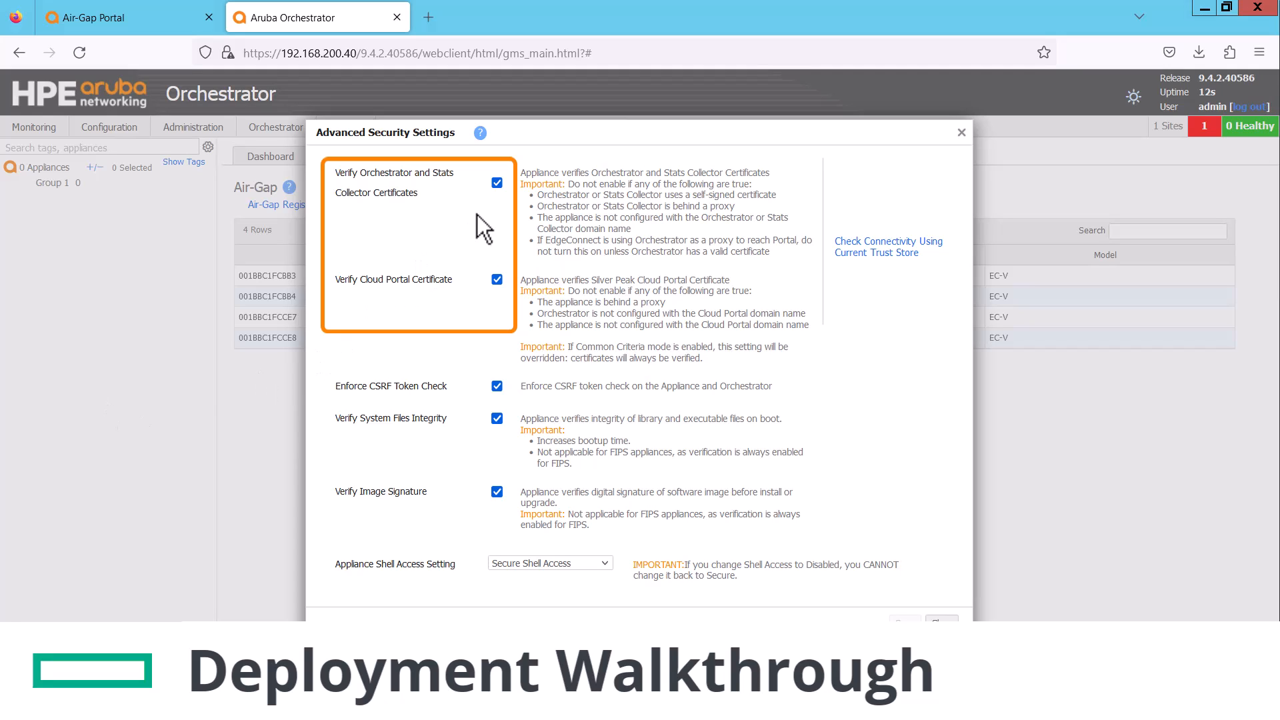
left_click(497, 182)
left_click(497, 279)
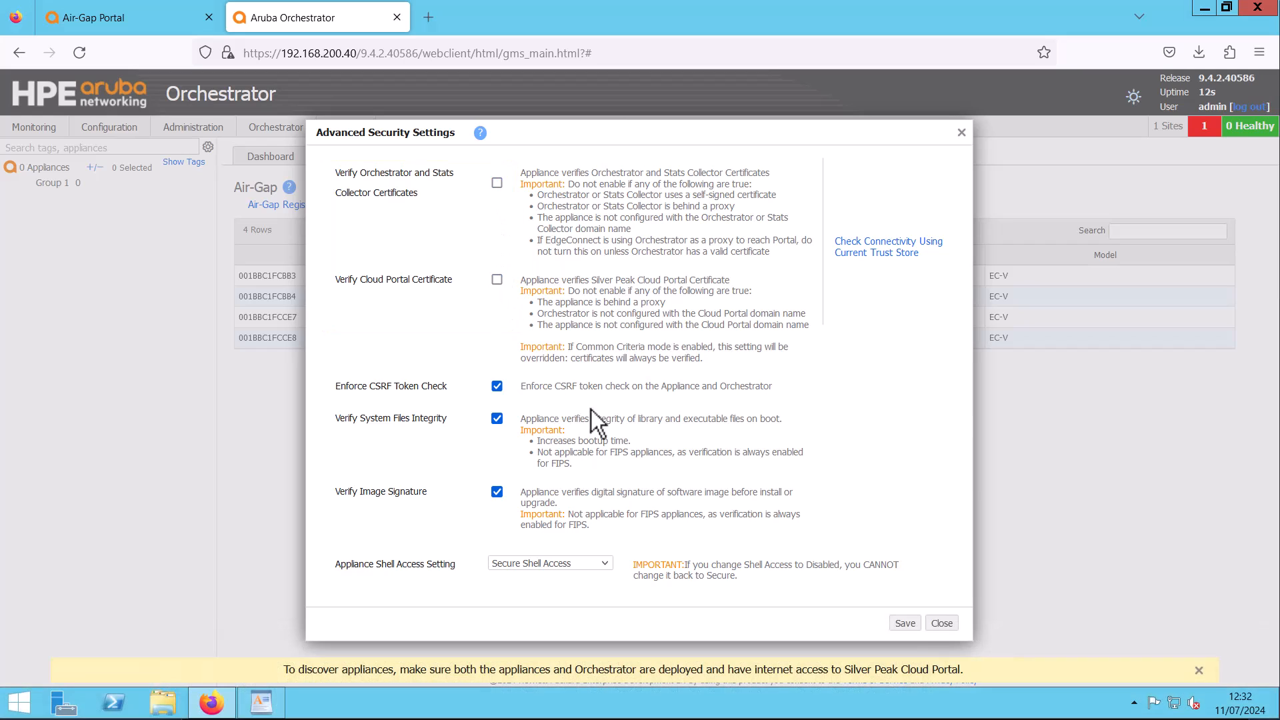
left_click(905, 624)
left_click(679, 426)
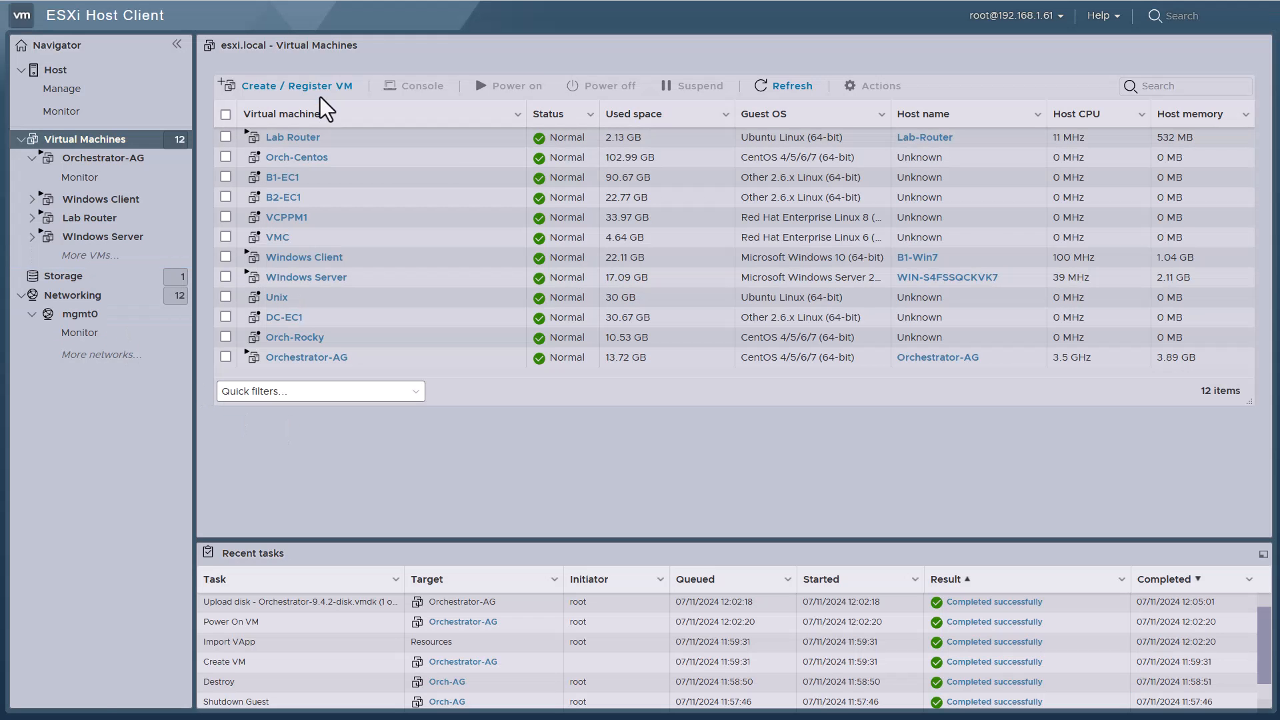
Deploy VM B1-AG from the ECV-9.4.2.0_98741-vCenter6.5.ova file with automatic power-on disabled
left_click(320, 87)
left_click(580, 261)
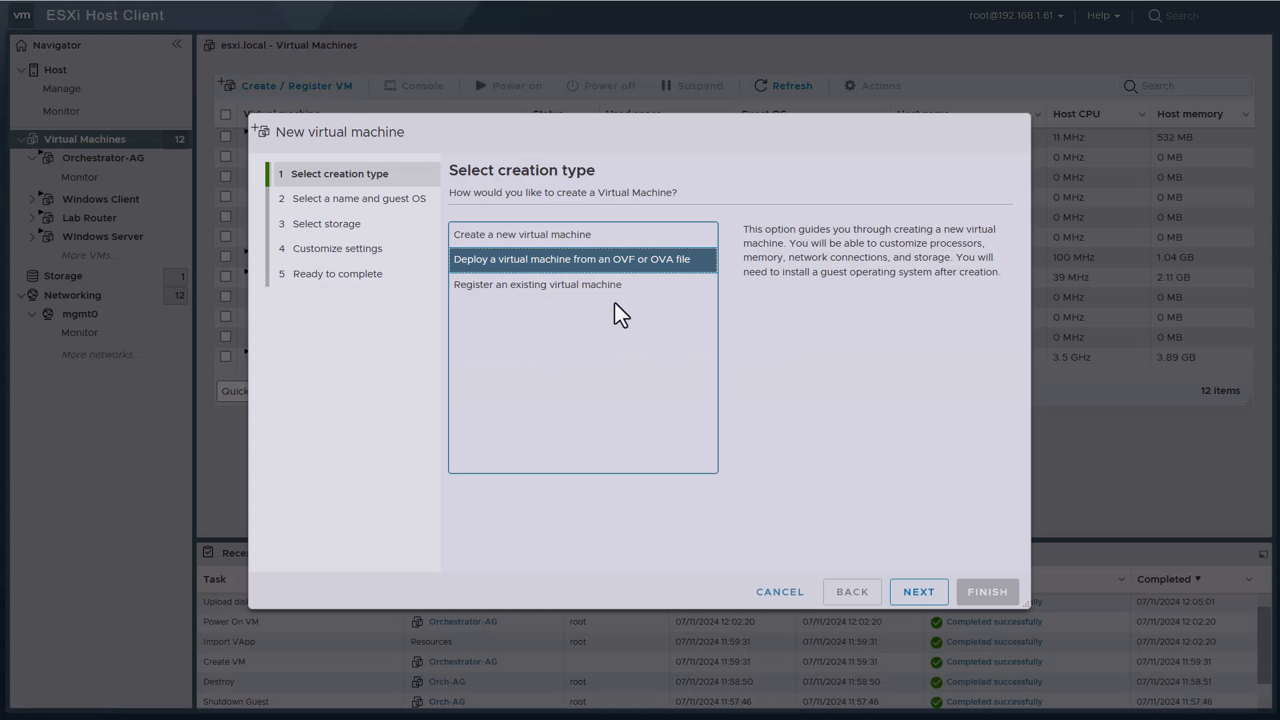
left_click(903, 597)
left_click(517, 250)
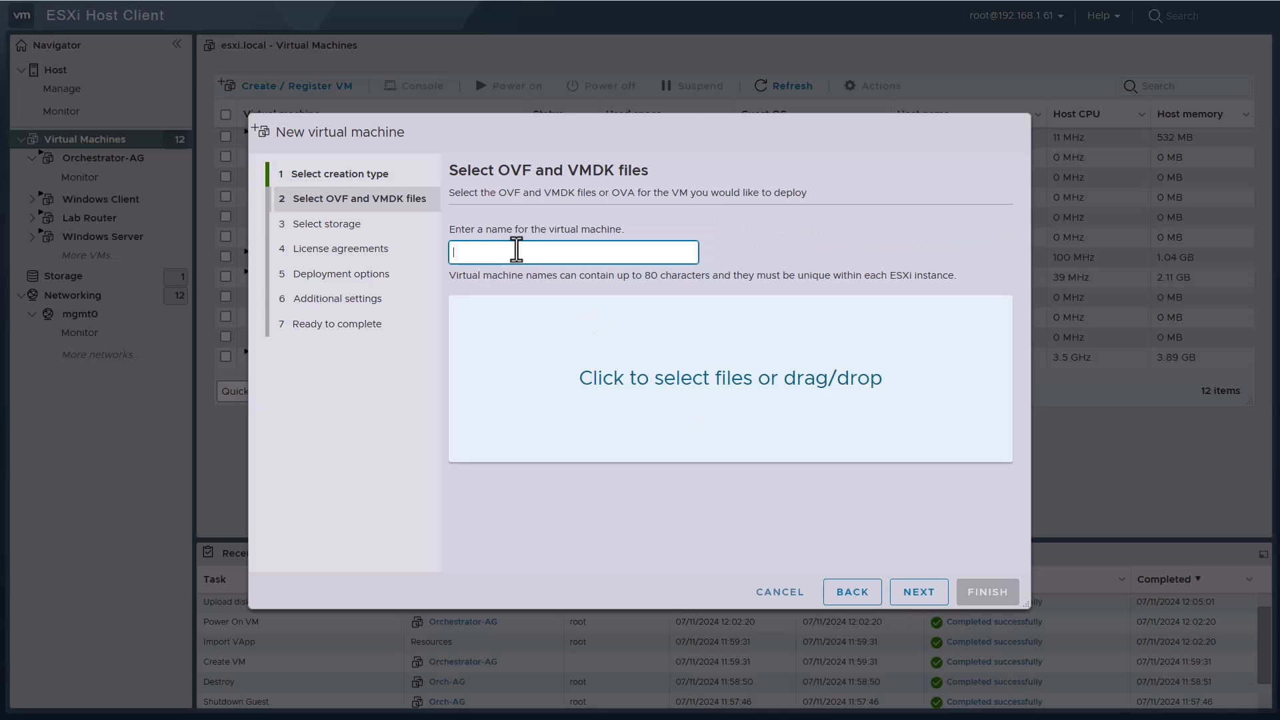
type("B1-AG")
left_click(637, 342)
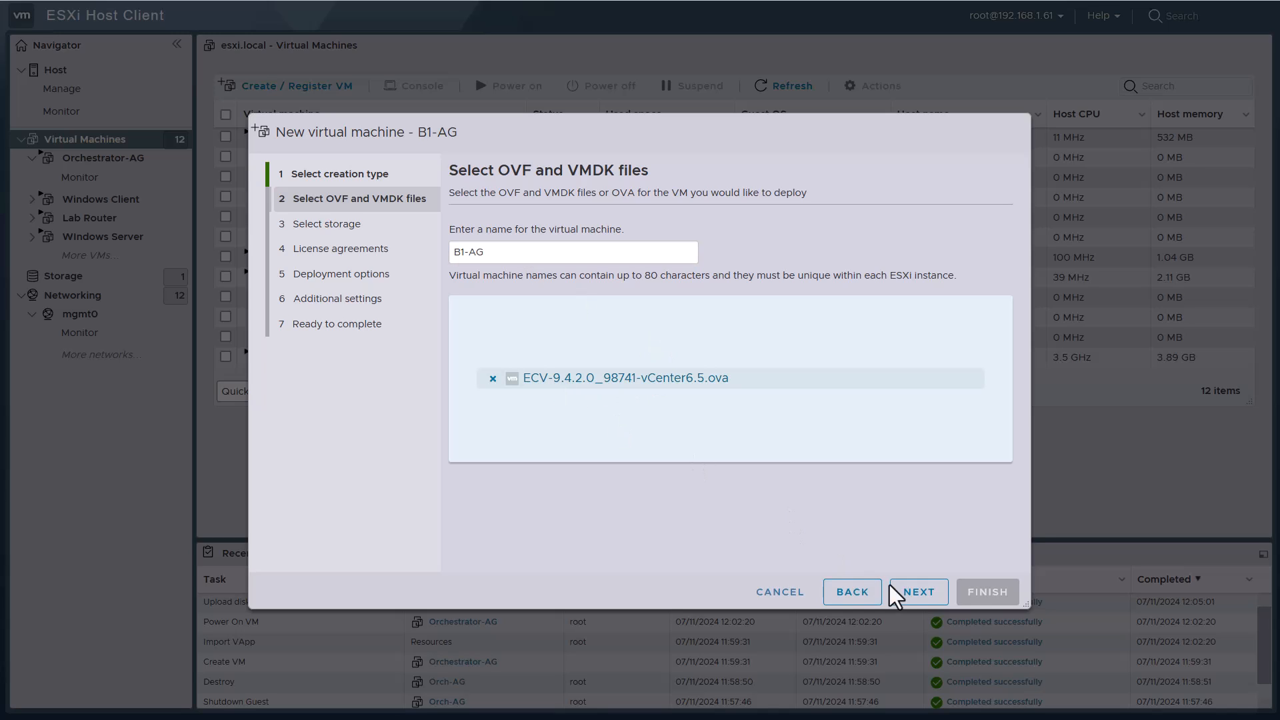
left_click(919, 595)
left_click(918, 595)
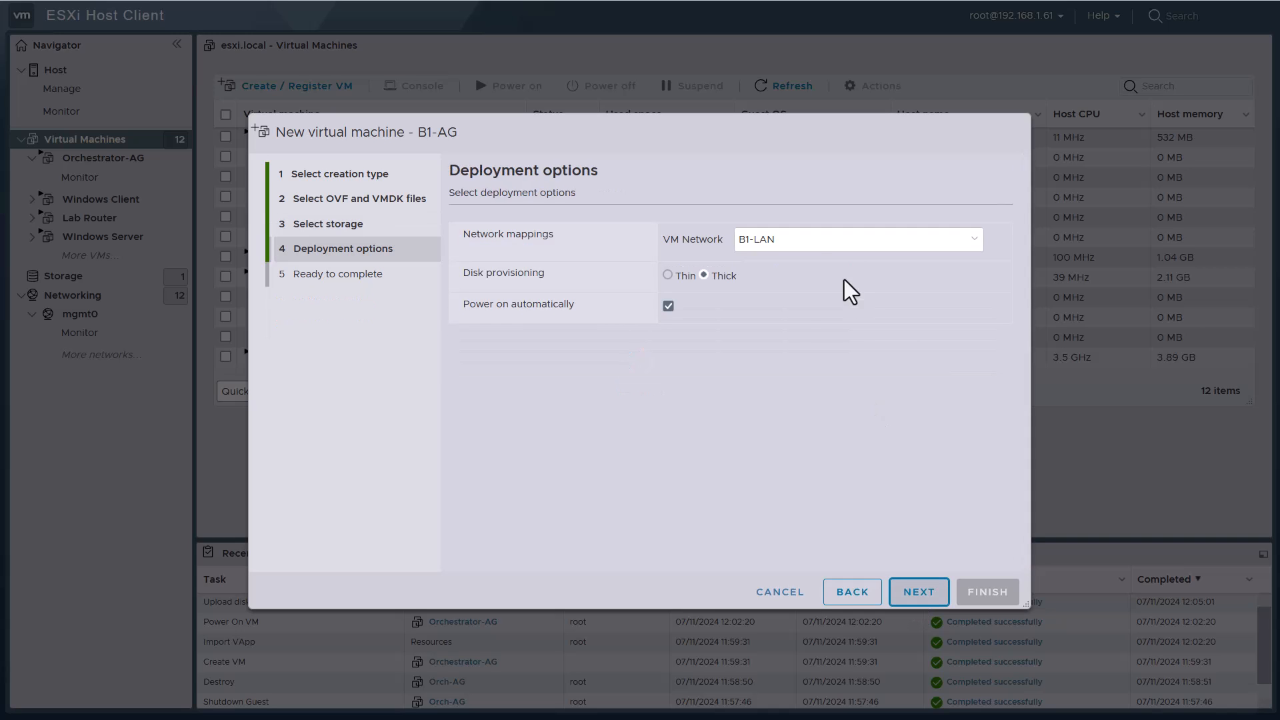
left_click(668, 306)
left_click(919, 592)
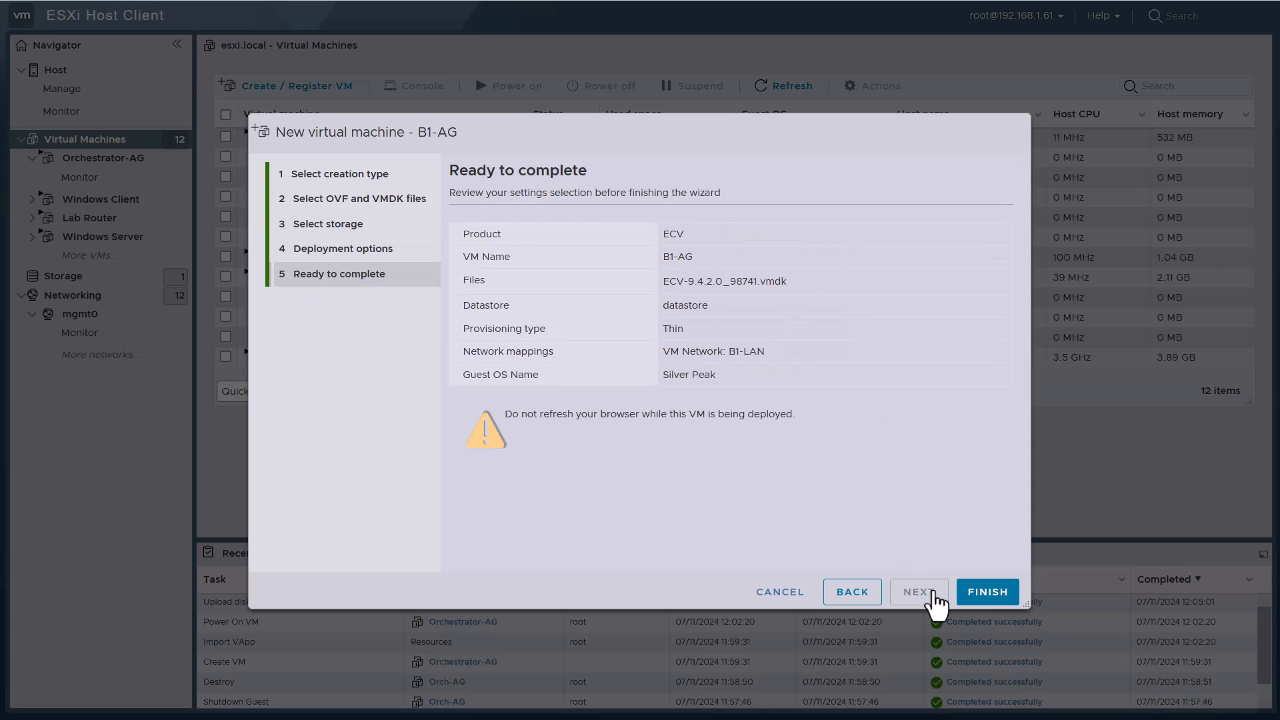
left_click(986, 593)
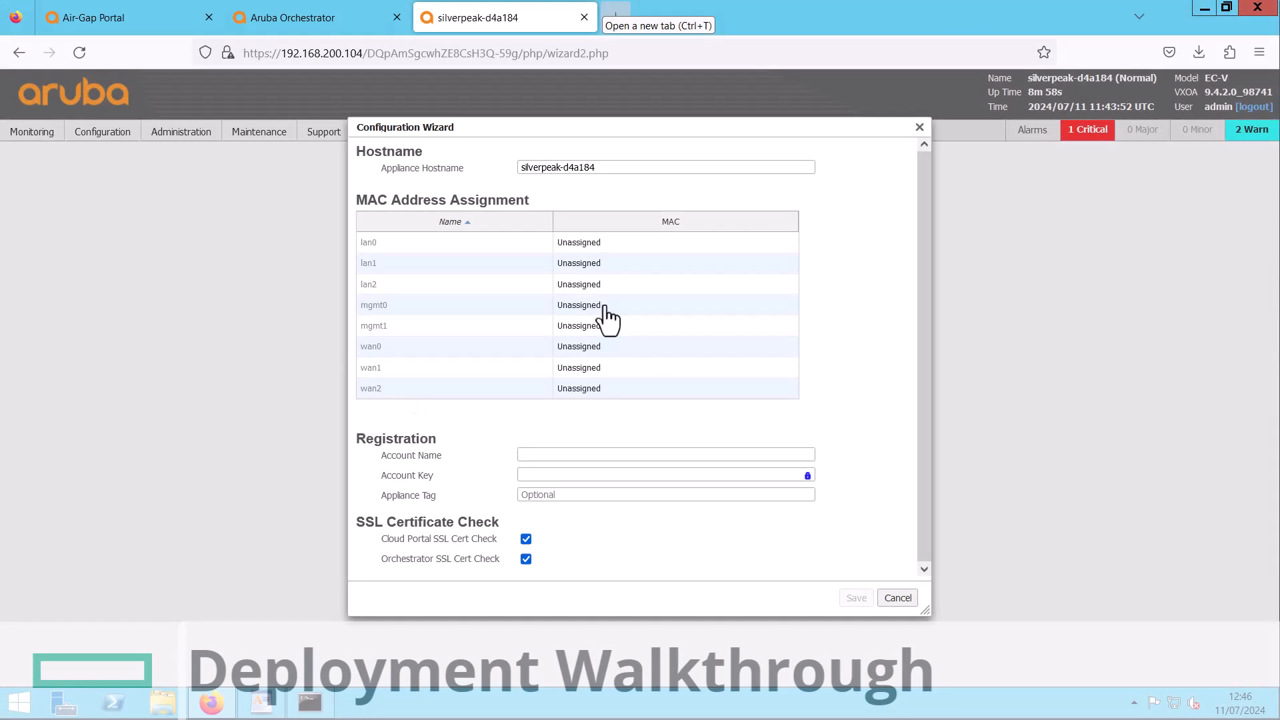
Assign MAC addresses to mgmt0, lan0 and wan0 (00:0C:29:ED:46:22), save, and reboot
left_click(597, 308)
left_click(595, 337)
left_click(594, 243)
left_click(594, 273)
left_click(595, 346)
left_click(600, 378)
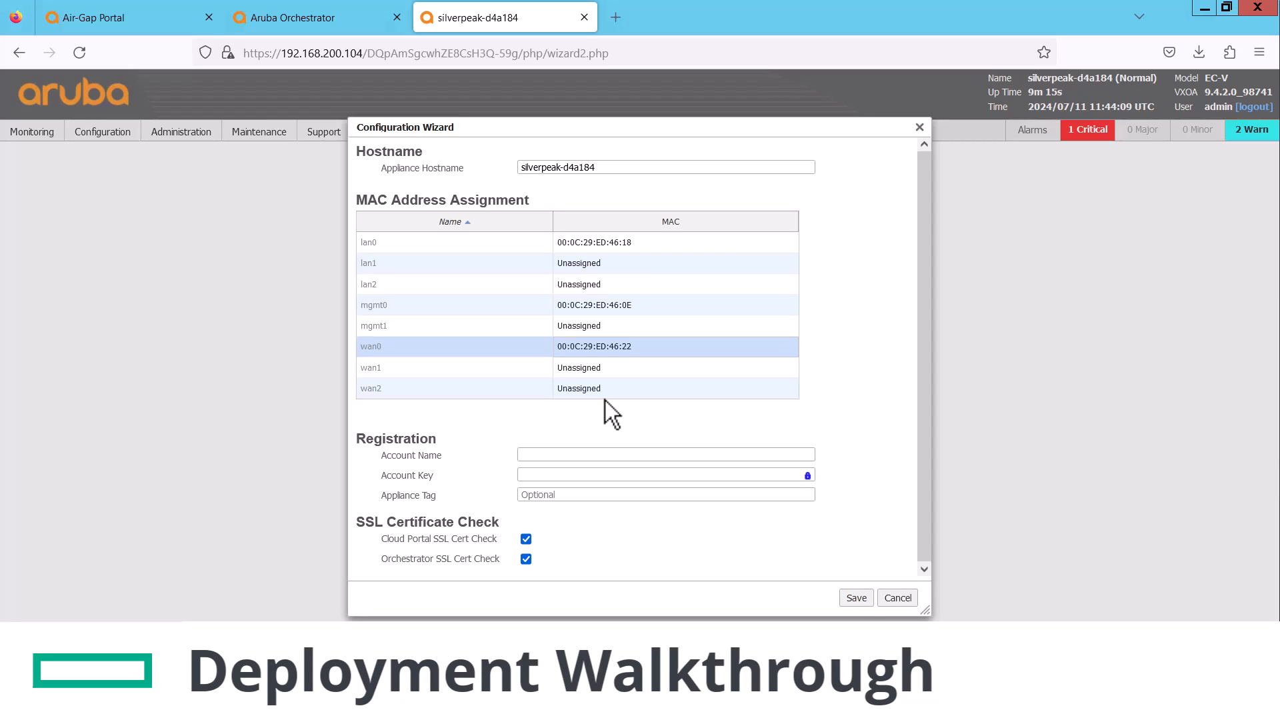
left_click(857, 598)
left_click(634, 430)
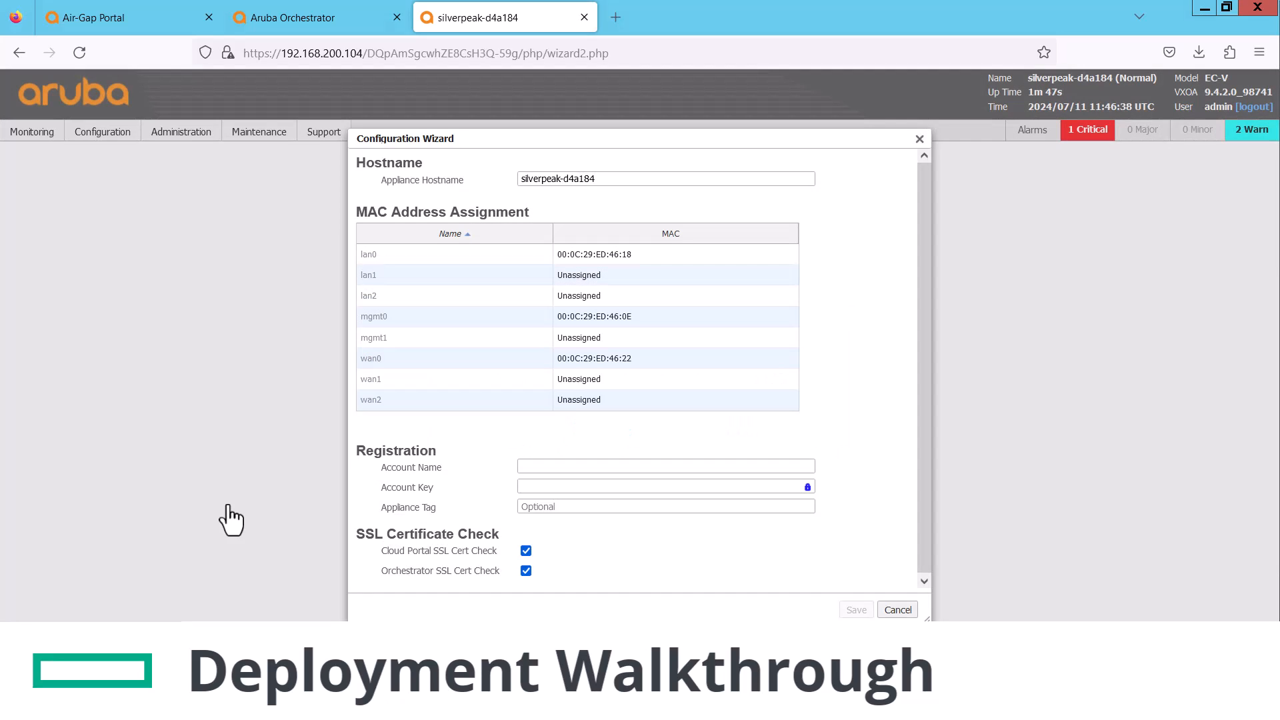
Save the registration account name and key with Orchestrator SSL certificate check turned off
left_click(603, 466)
type("Silver Peak TSE-EVE 129")
left_click(570, 487)
key("ctrl+v")
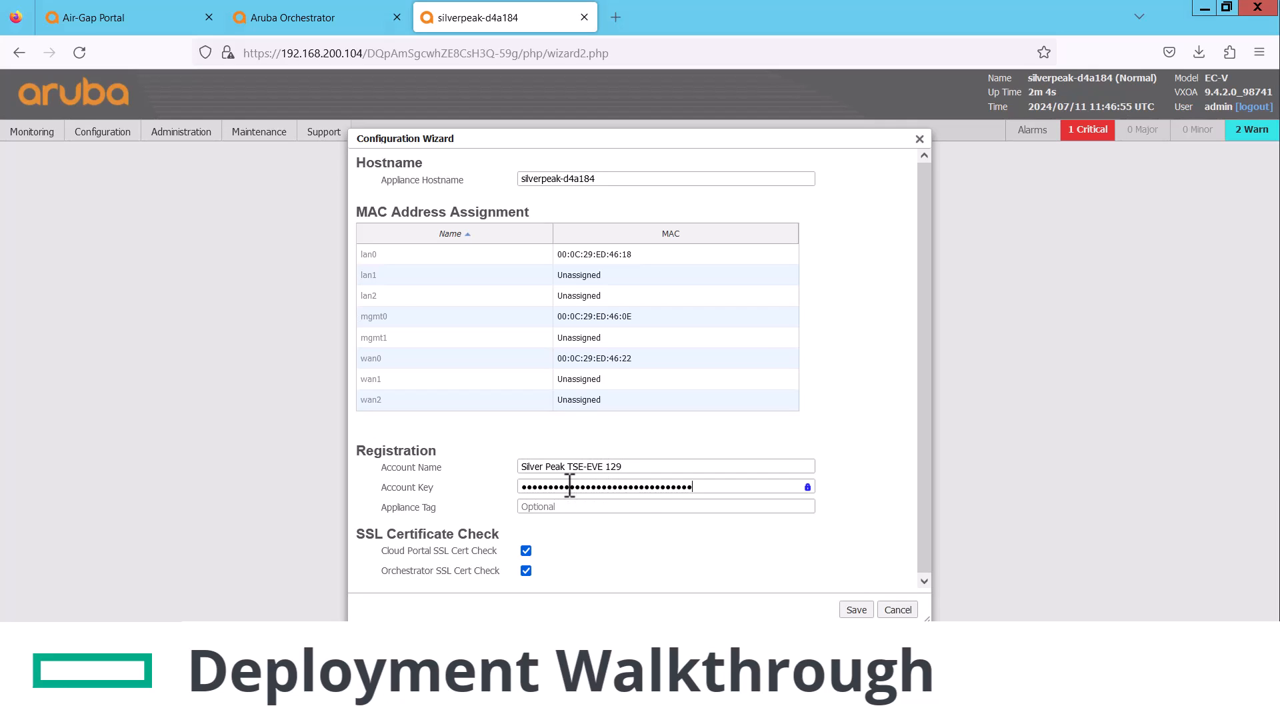
left_click(526, 571)
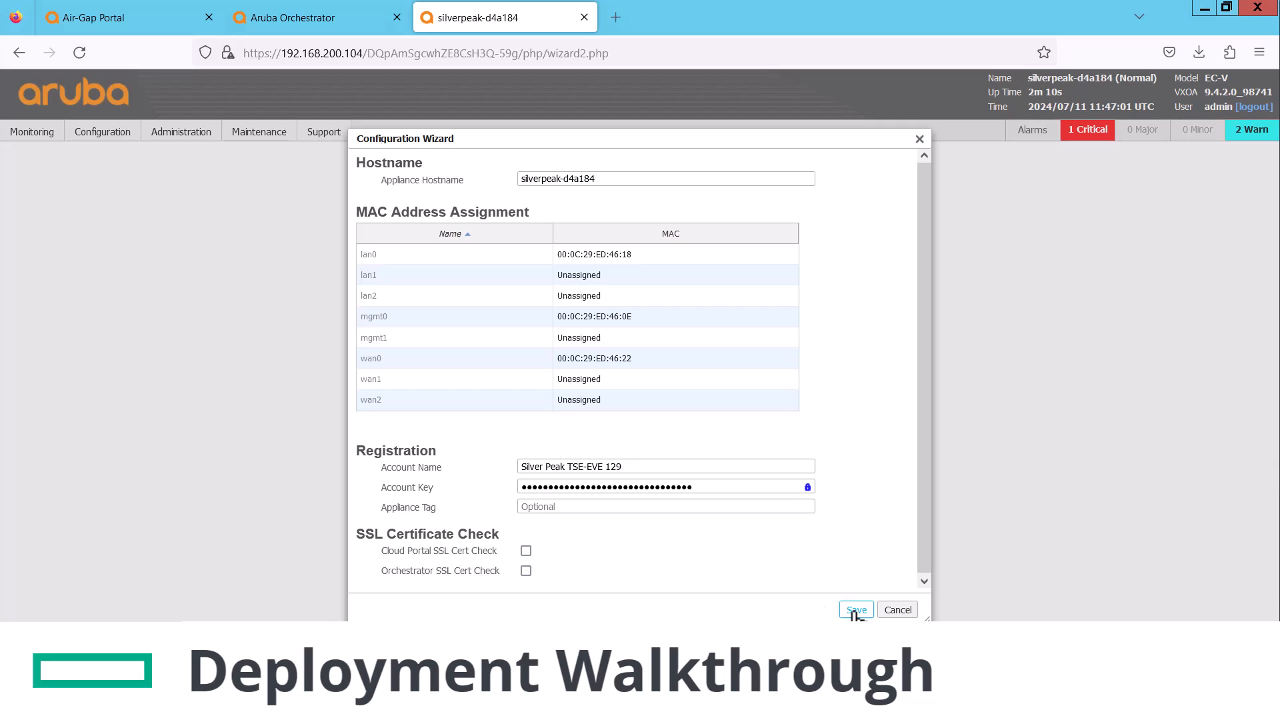
left_click(856, 609)
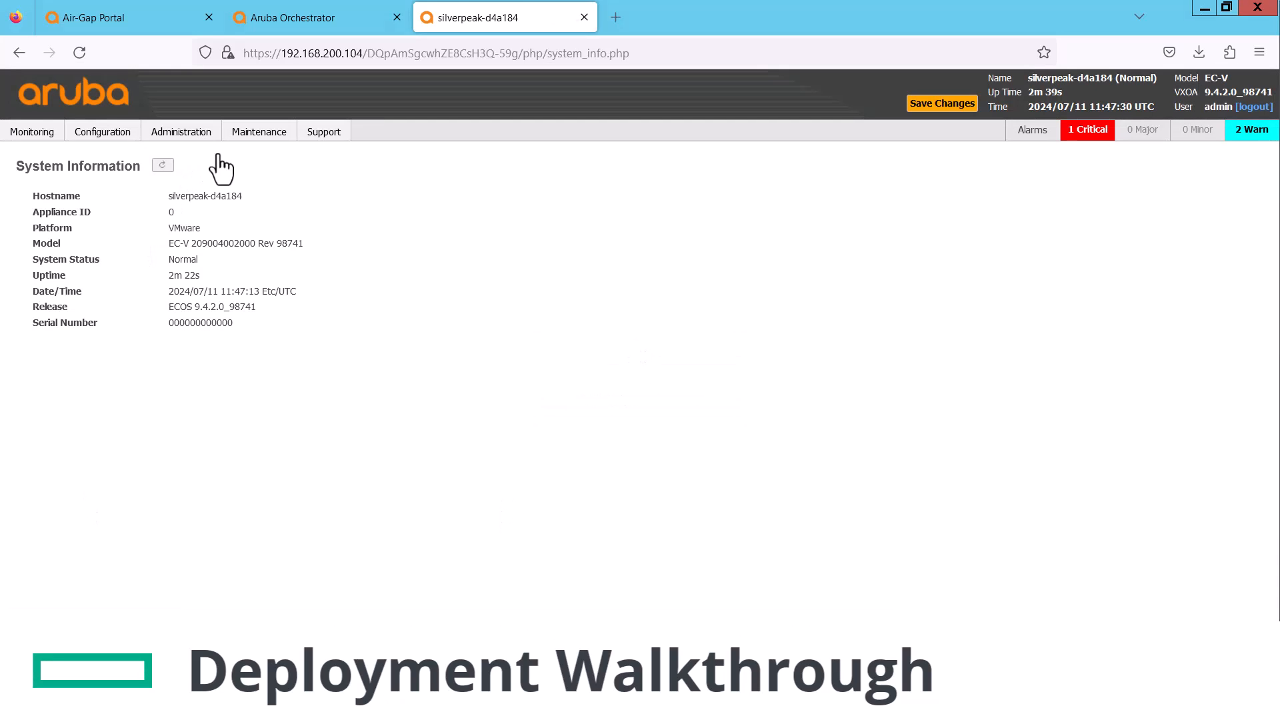
Enable air-gap mode with 192.168.200.40 as Orchestrator (1) and apply
left_click(198, 134)
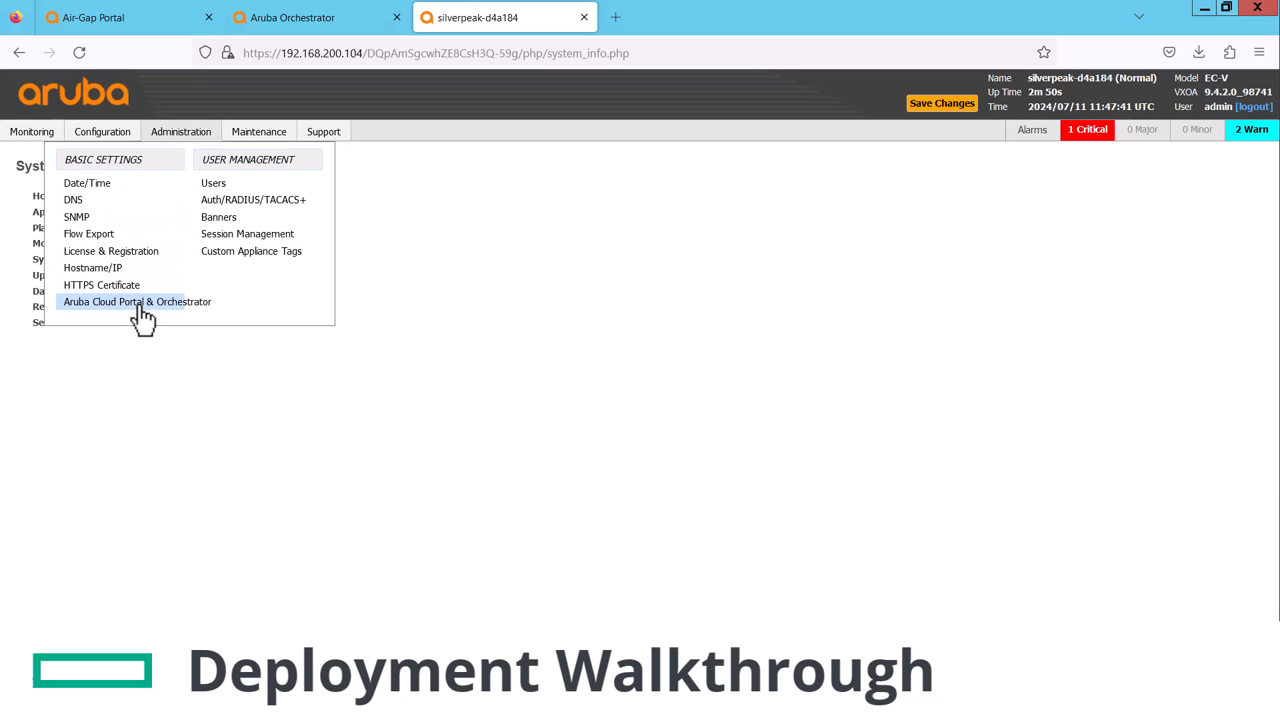
left_click(141, 304)
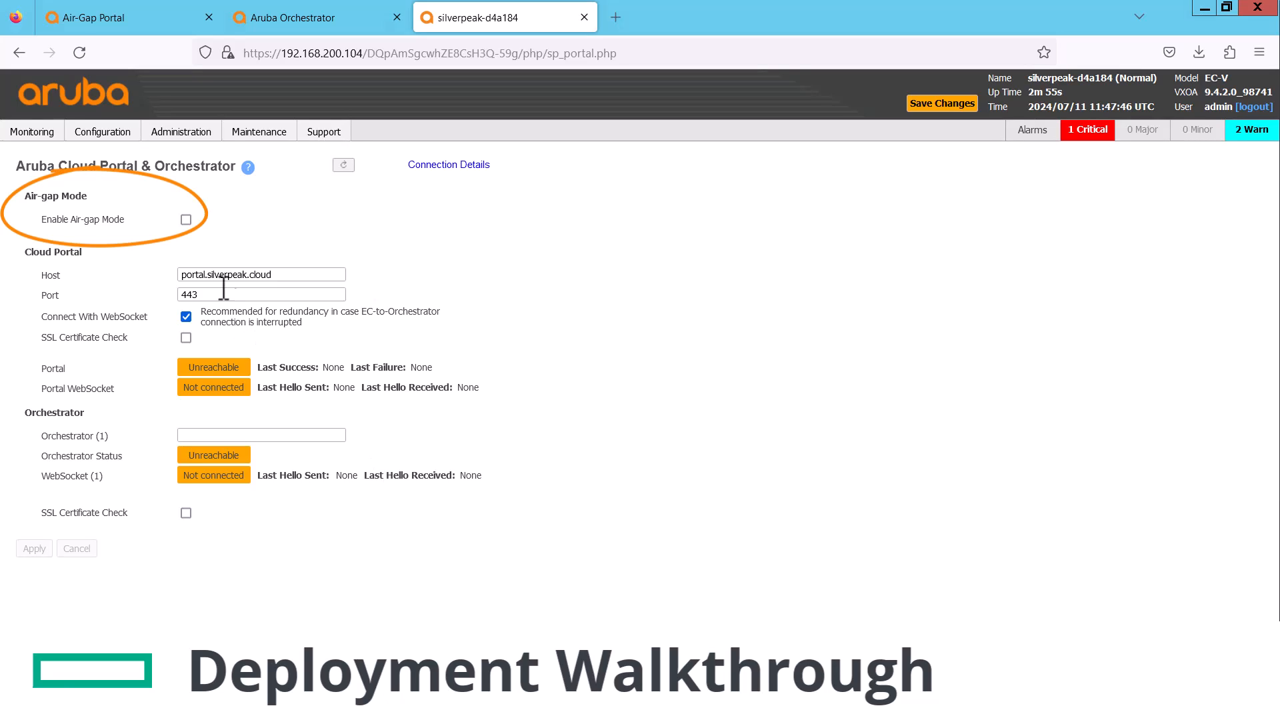
left_click(186, 220)
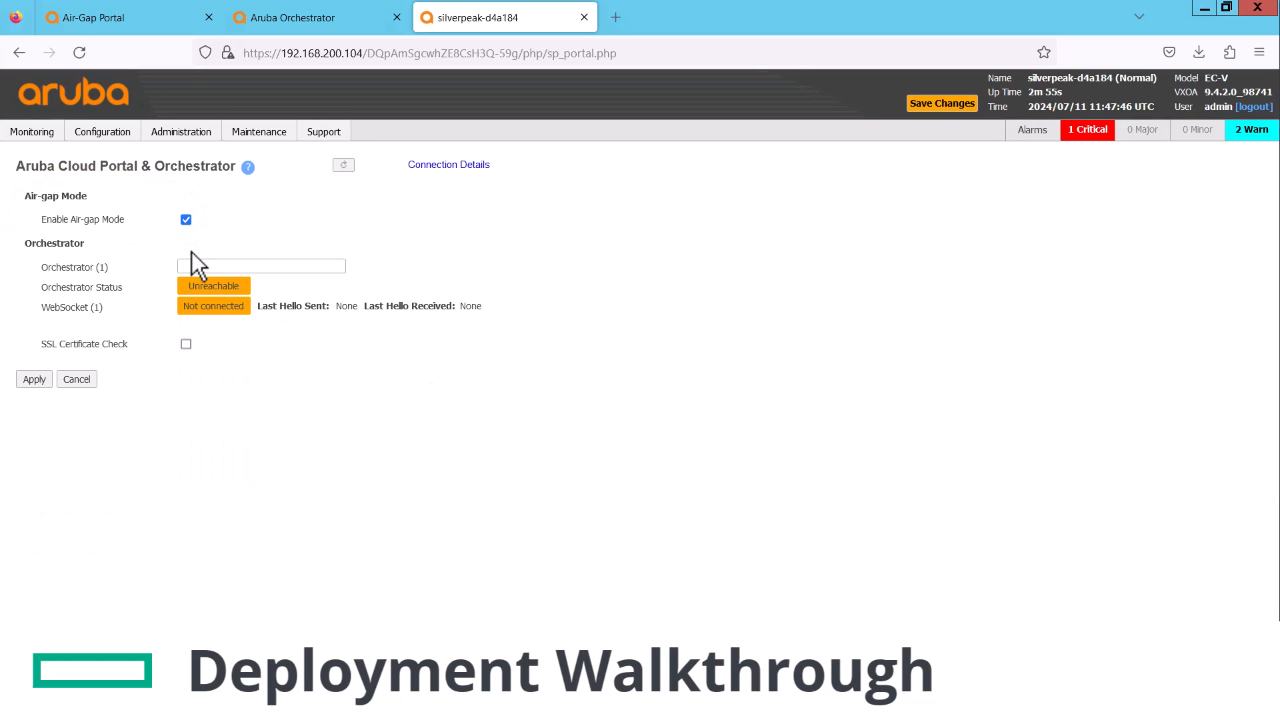
left_click(198, 264)
type("192.168.200.40")
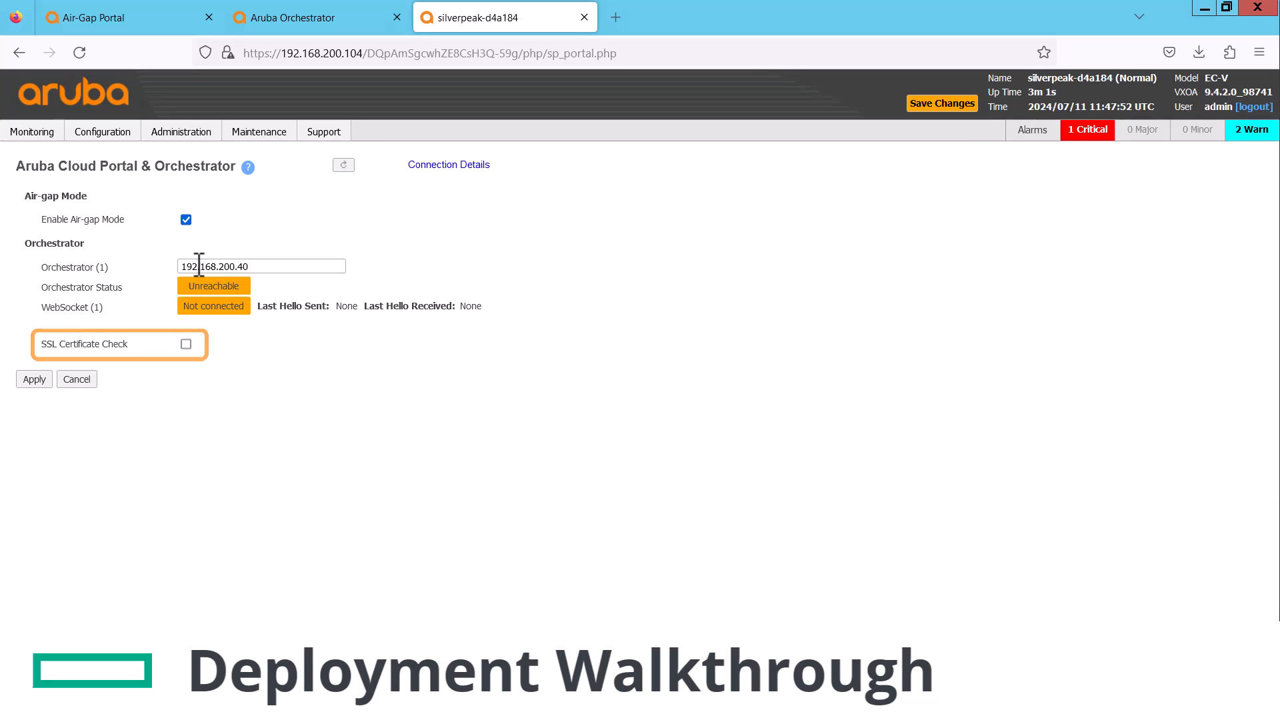
left_click(37, 380)
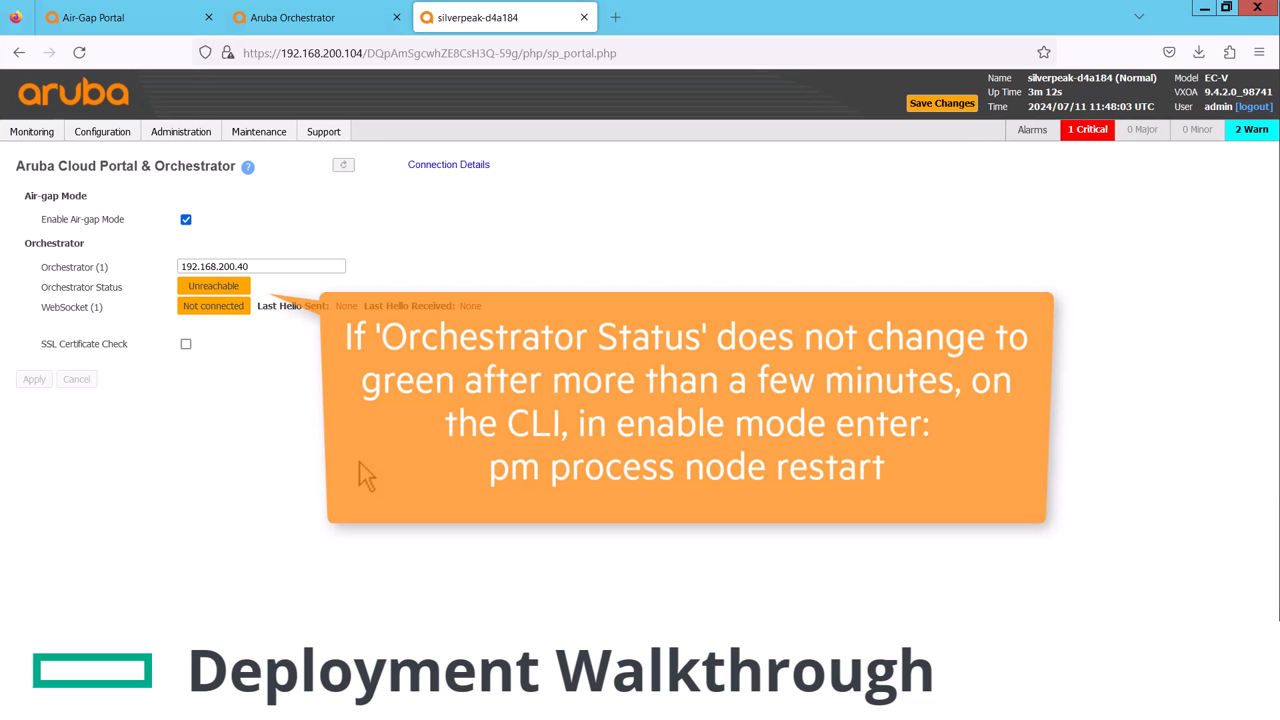
Log back in to the appliance and recheck the Cloud Portal & Orchestrator status
left_click(127, 197)
type("admin")
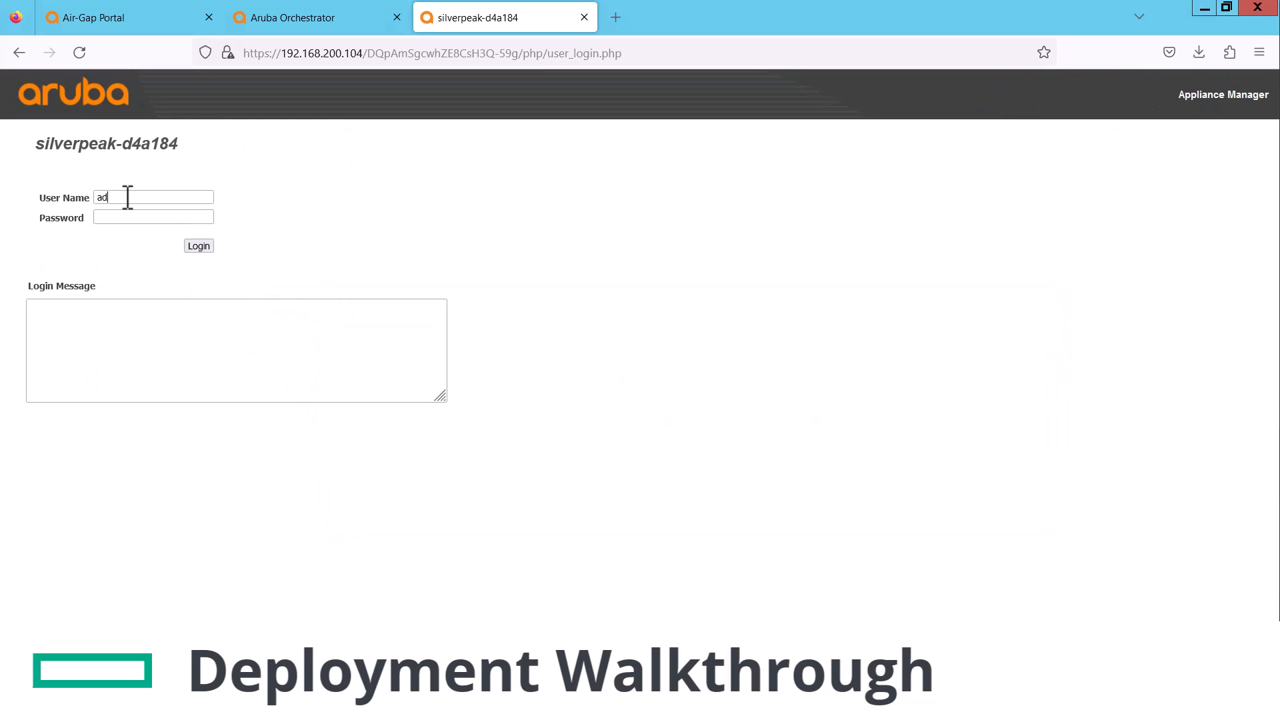
key("Tab")
key("Return")
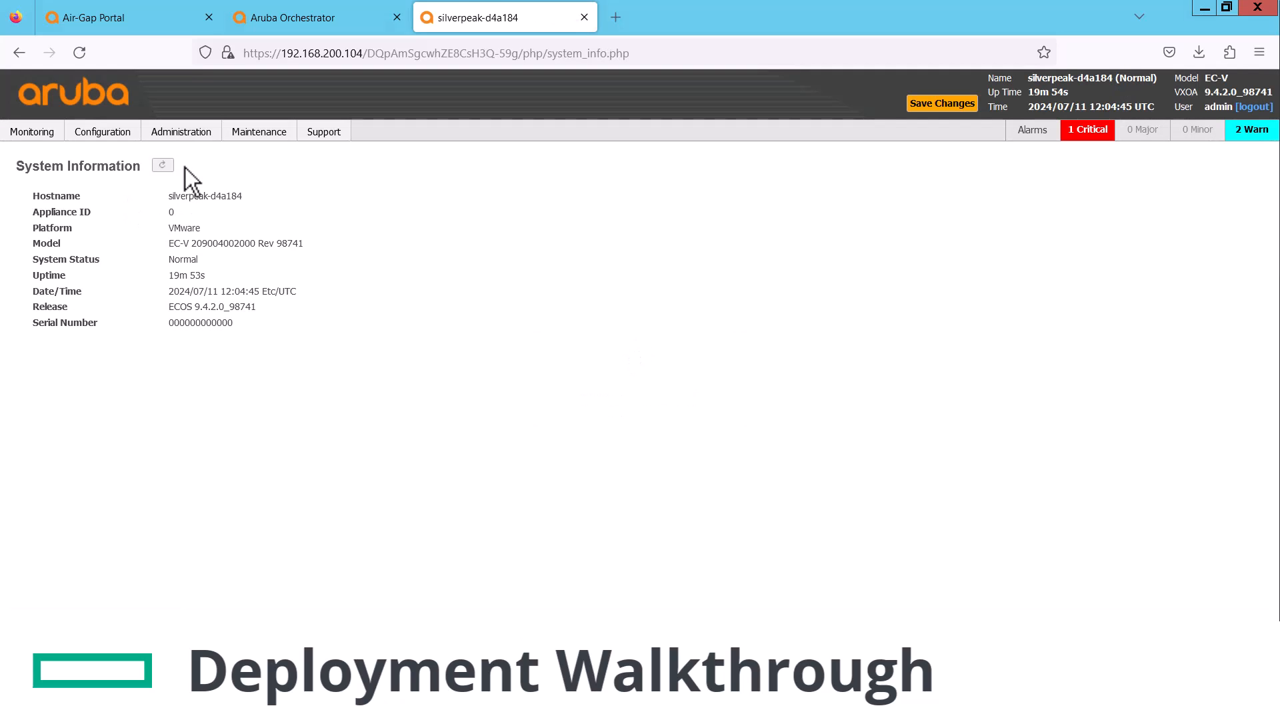
mouse_move(193, 144)
left_click(134, 302)
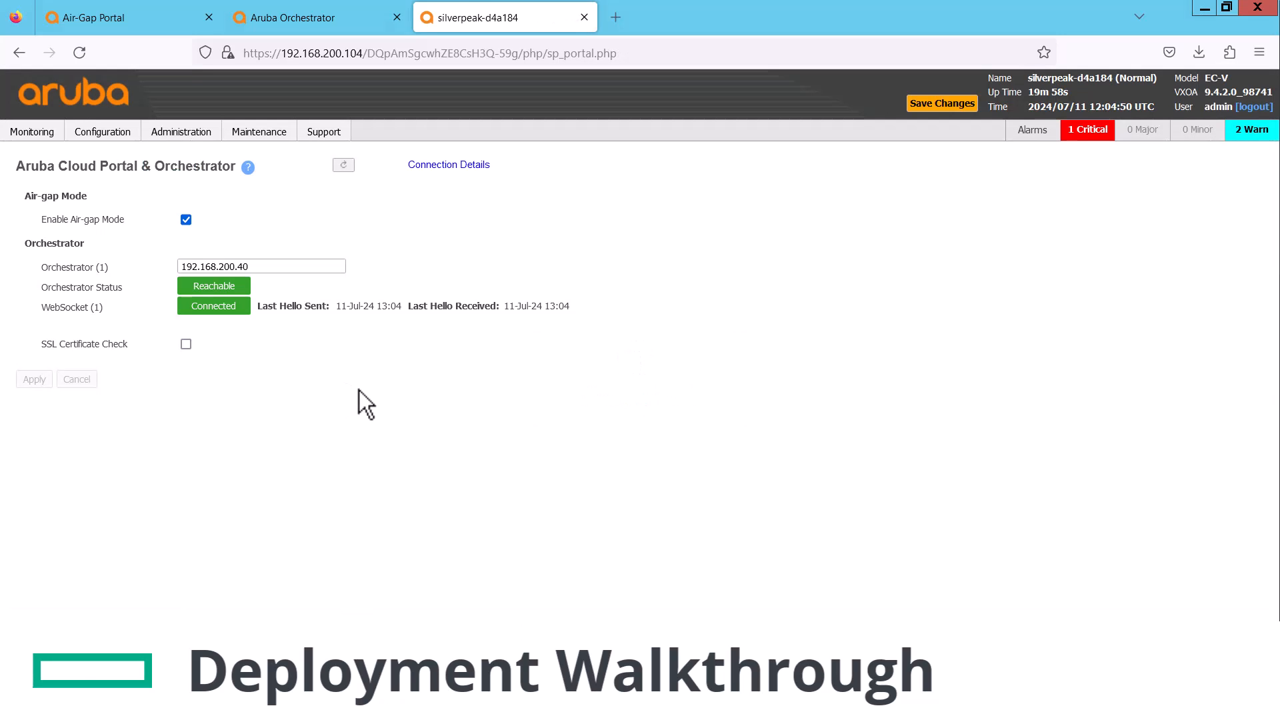
Open Configuration > Discovered Appliances in Orchestrator and refresh the discovery information
left_click(336, 19)
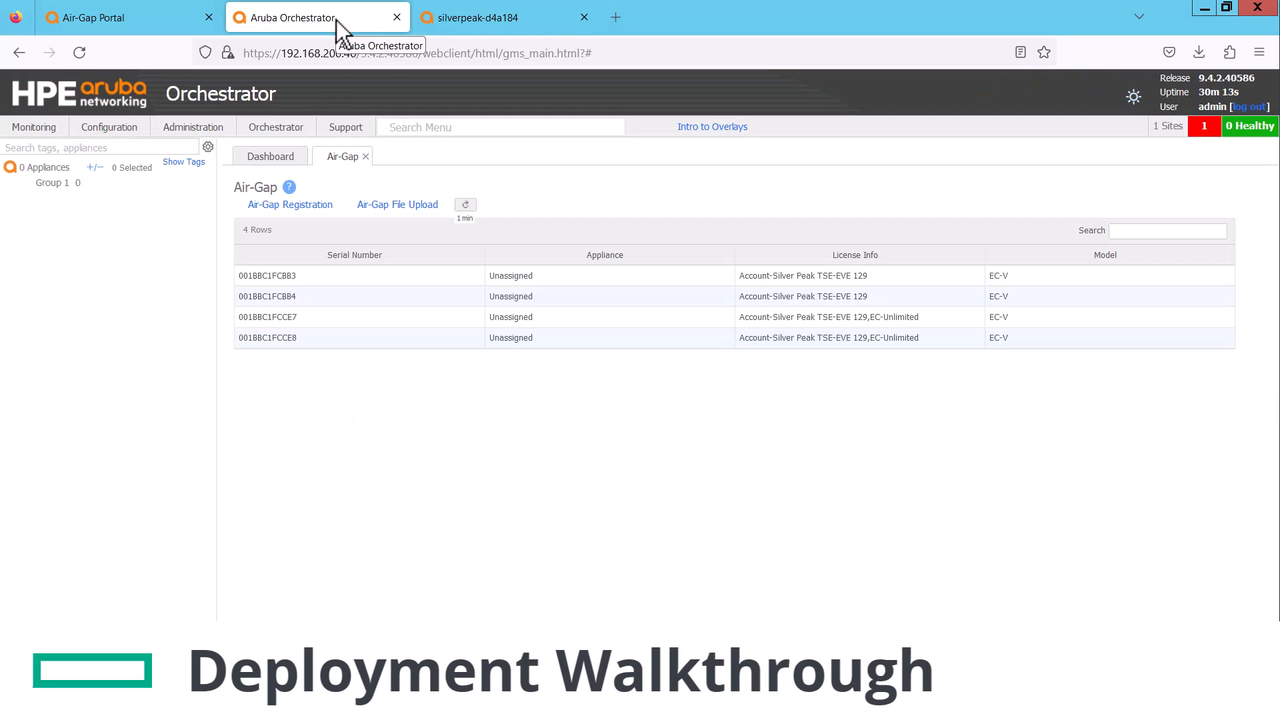
left_click(108, 127)
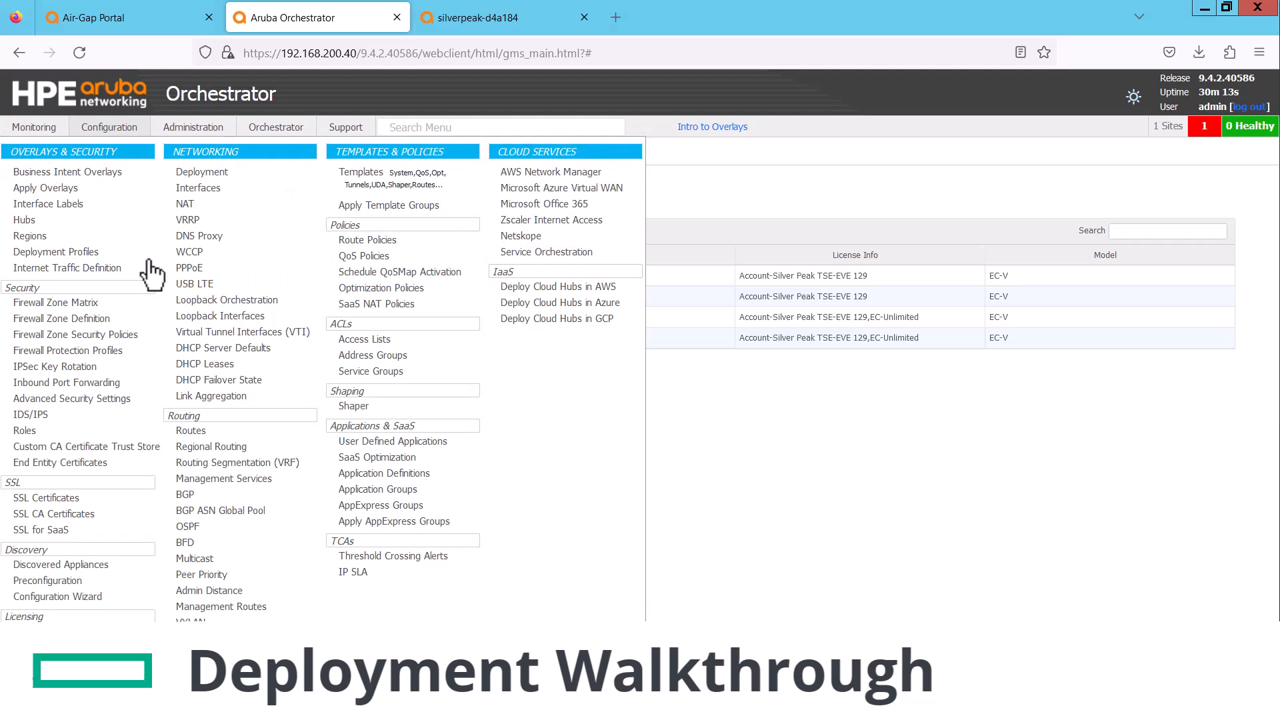
left_click(90, 565)
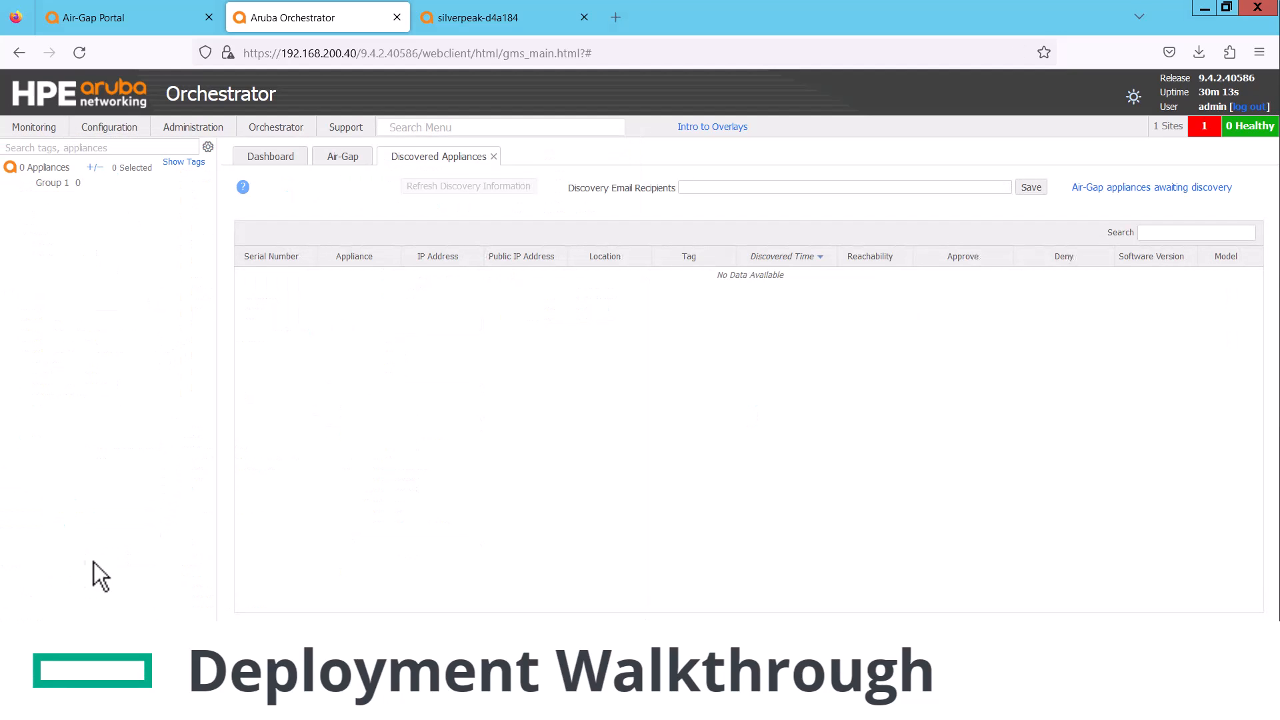
left_click(482, 190)
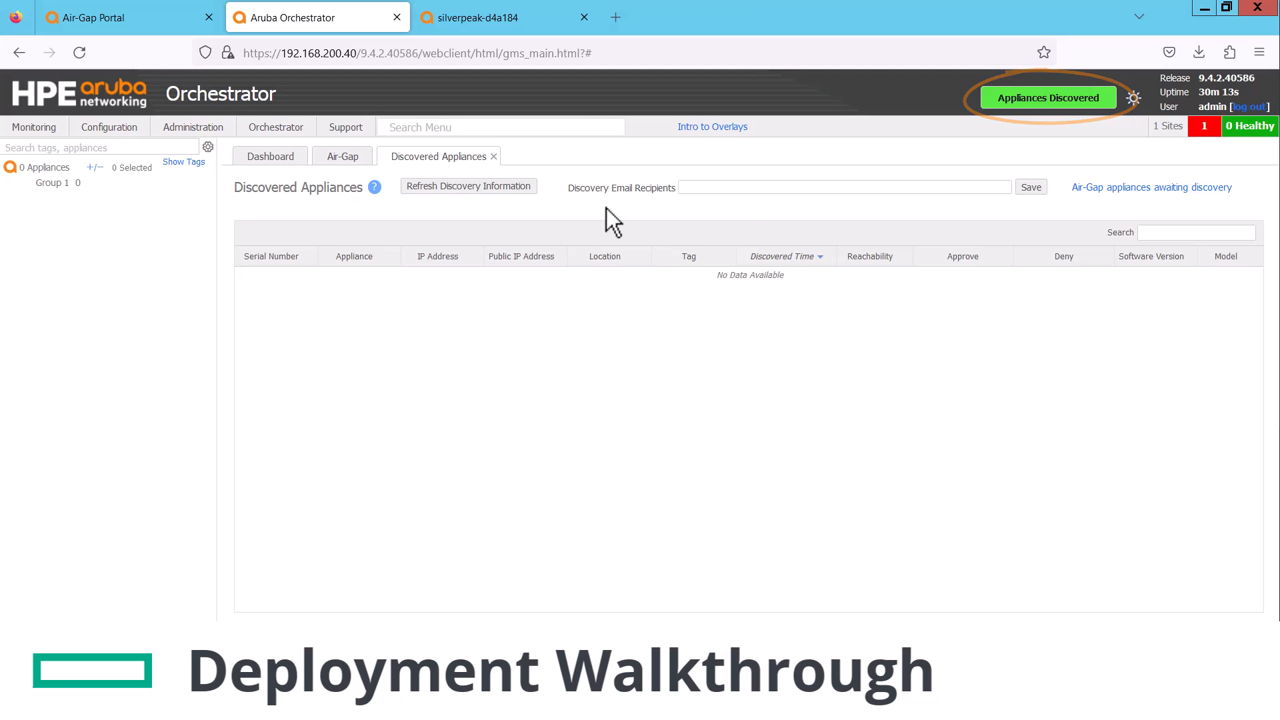
Assign serial 001BBC1FCCE7 to the air-gap appliance silverpeak-d4a184 awaiting discovery
left_click(1138, 189)
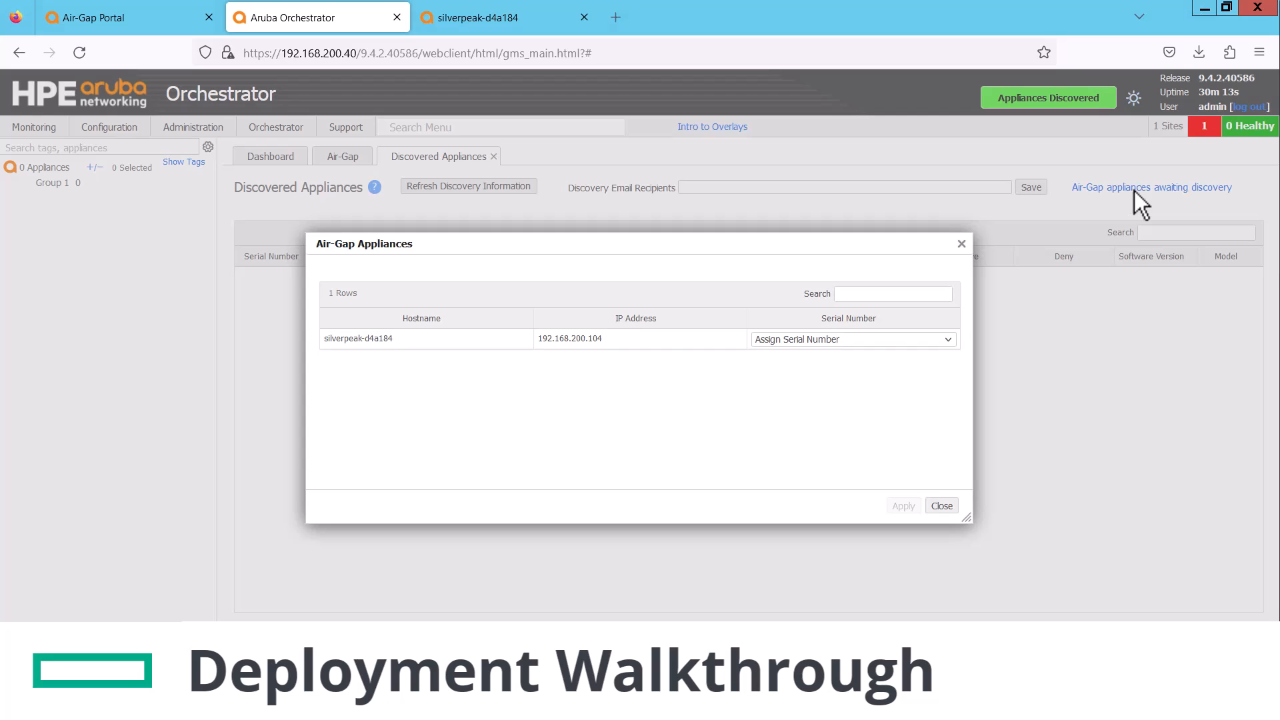
left_click(802, 342)
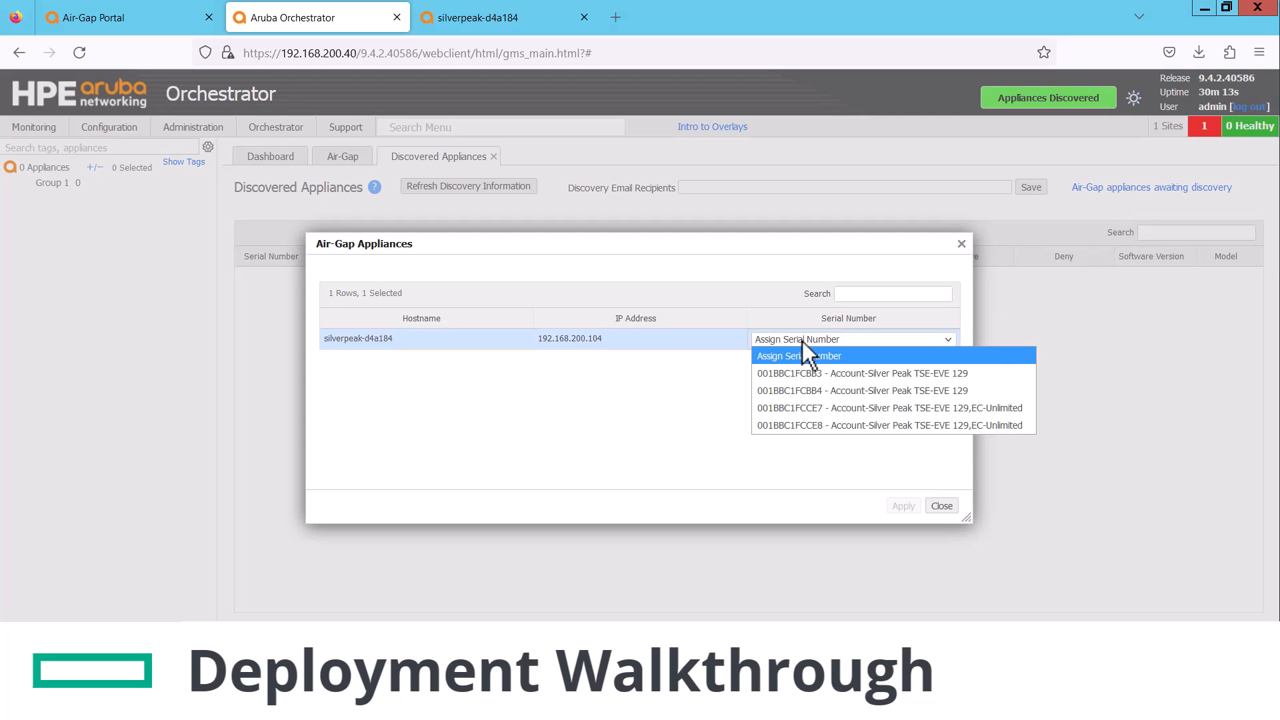
left_click(843, 408)
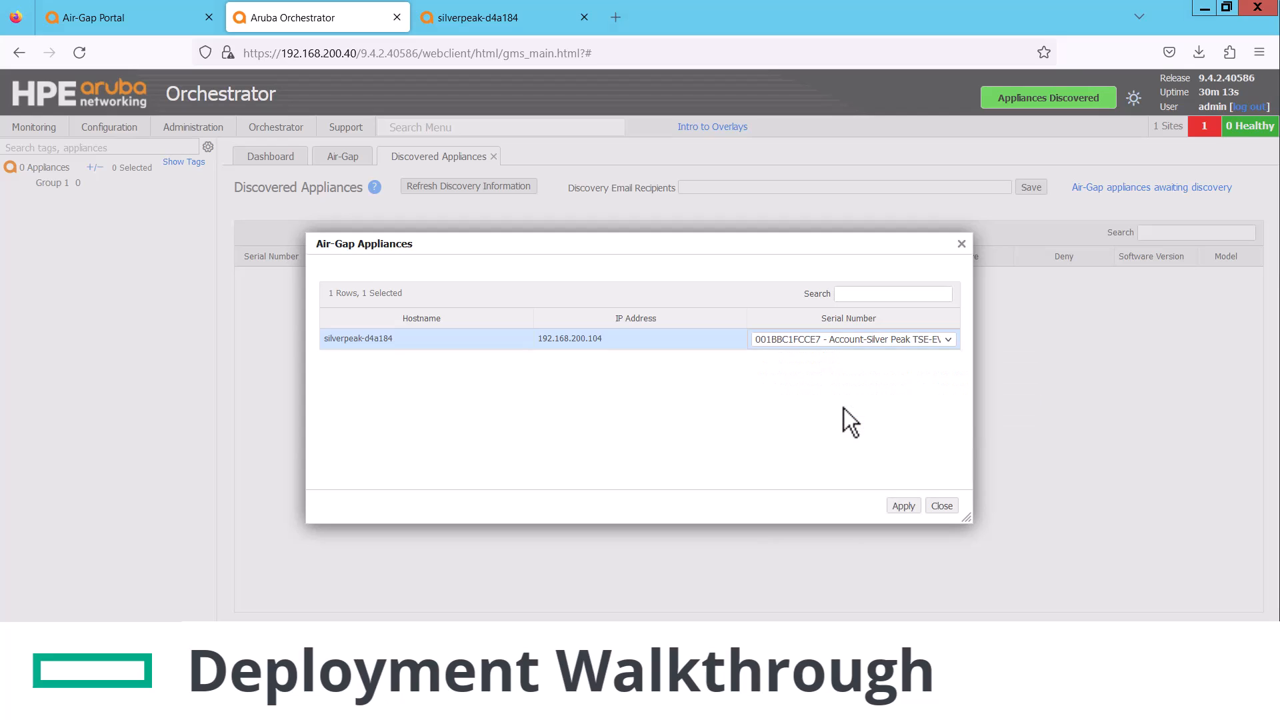
left_click(909, 508)
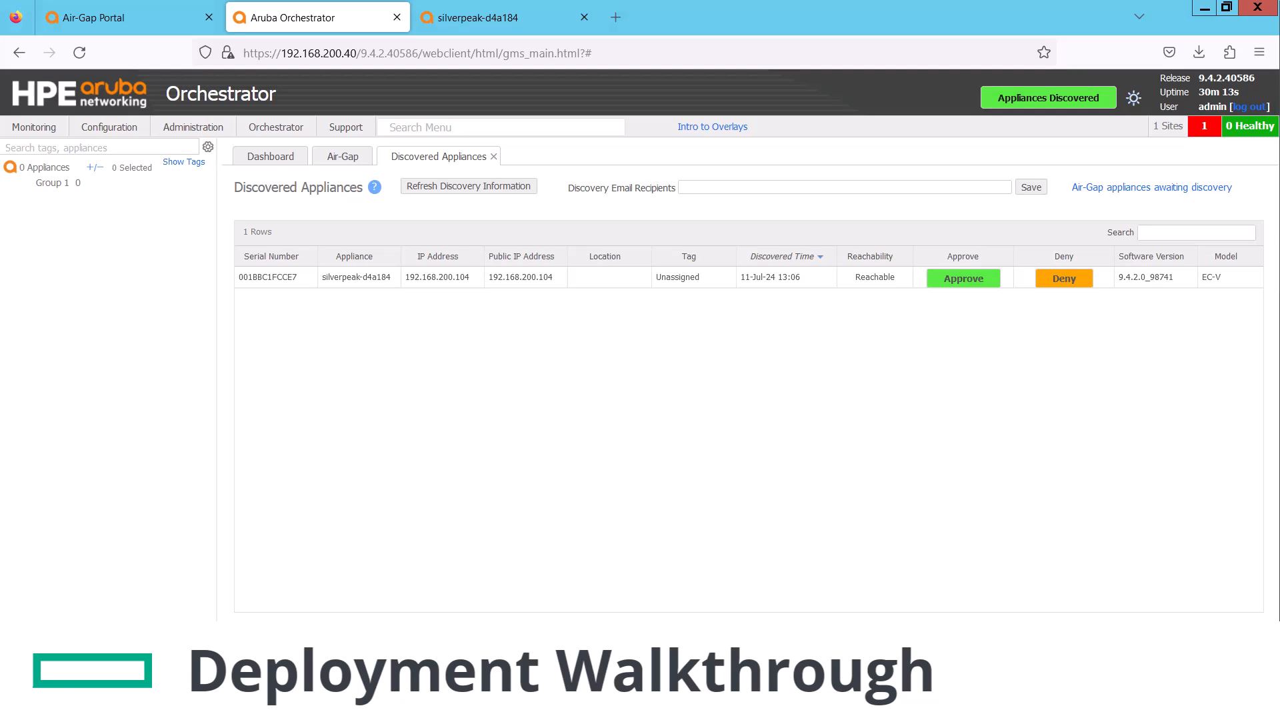
Approve silverpeak-d4a184, then set and confirm its admin password in the Appliance Wizard's first step
left_click(964, 282)
left_click(785, 466)
left_click(422, 274)
type("**********")
key("Tab")
type("**********")
key("Tab")
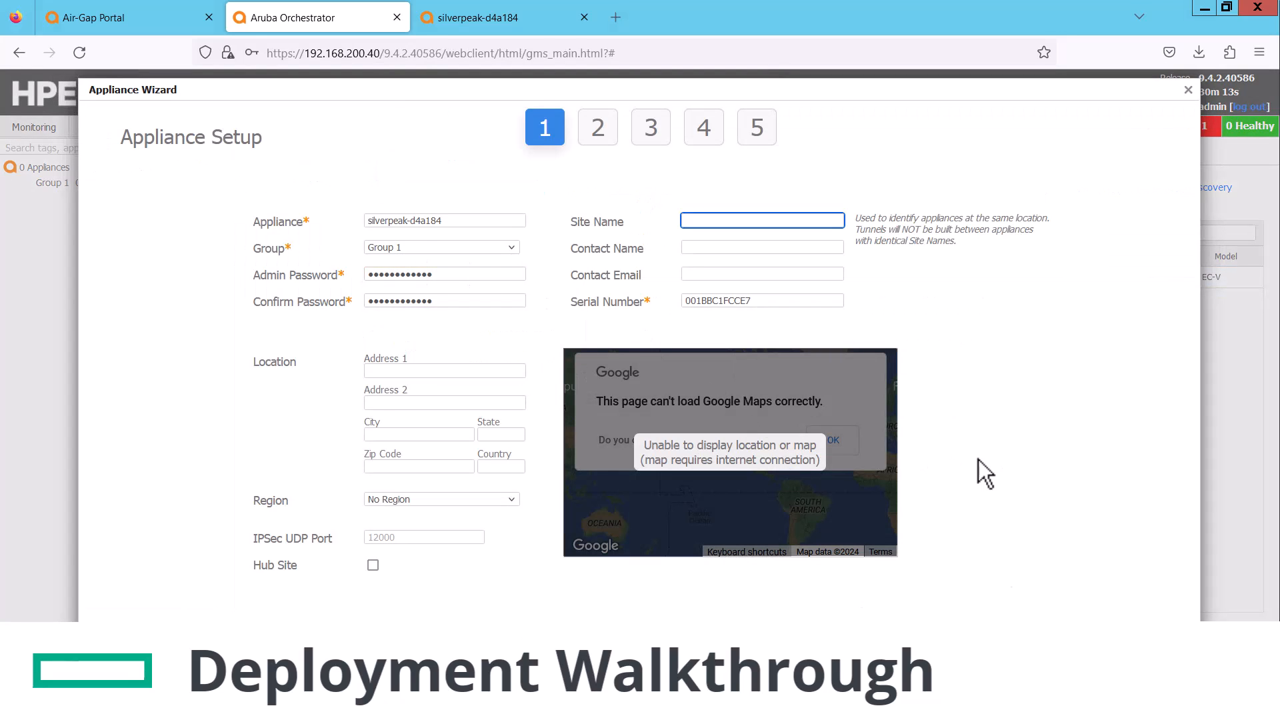
left_click(1031, 634)
Keep INET1 as the WAN label and begin editing the LAN IP/Mask
left_click(817, 344)
left_click(832, 408)
left_click(567, 344)
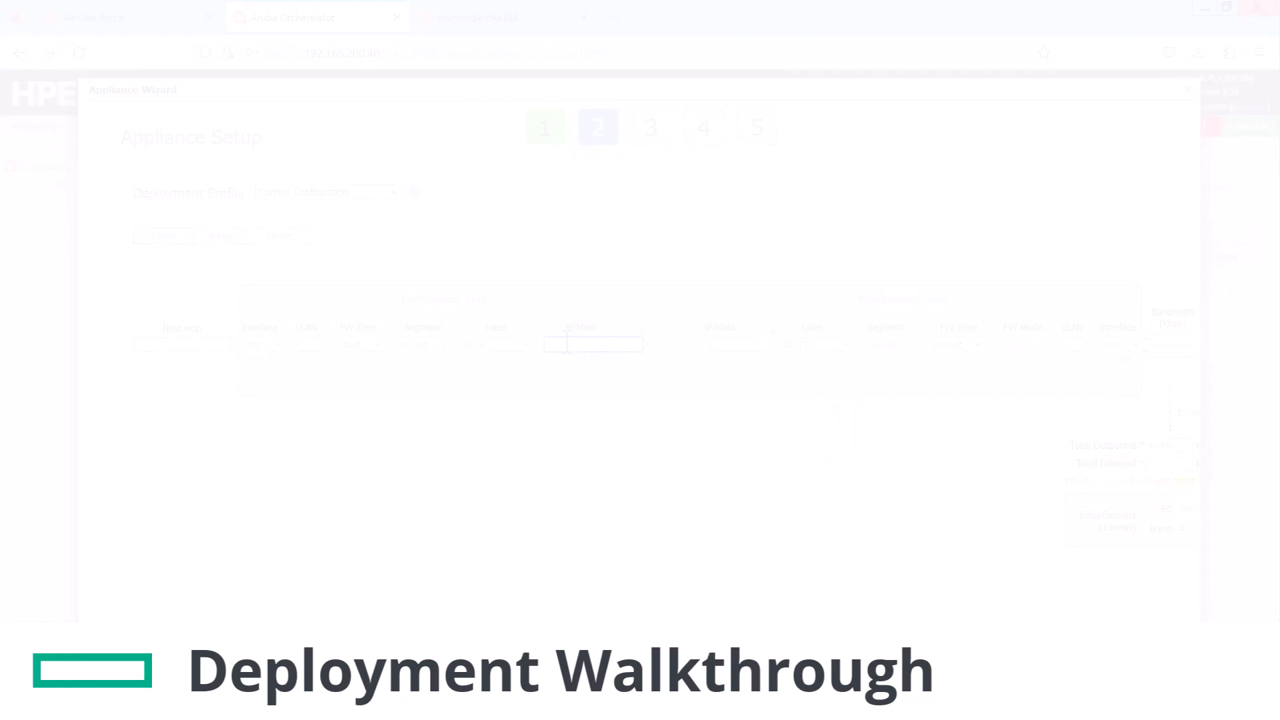